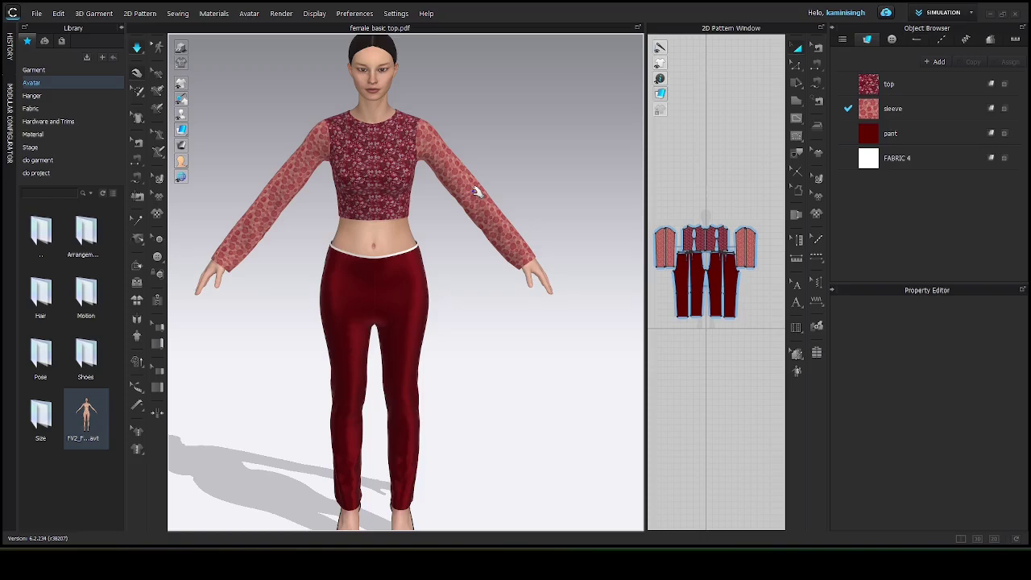
pyautogui.scroll(3, 271, 247)
pyautogui.scroll(-3, 271, 247)
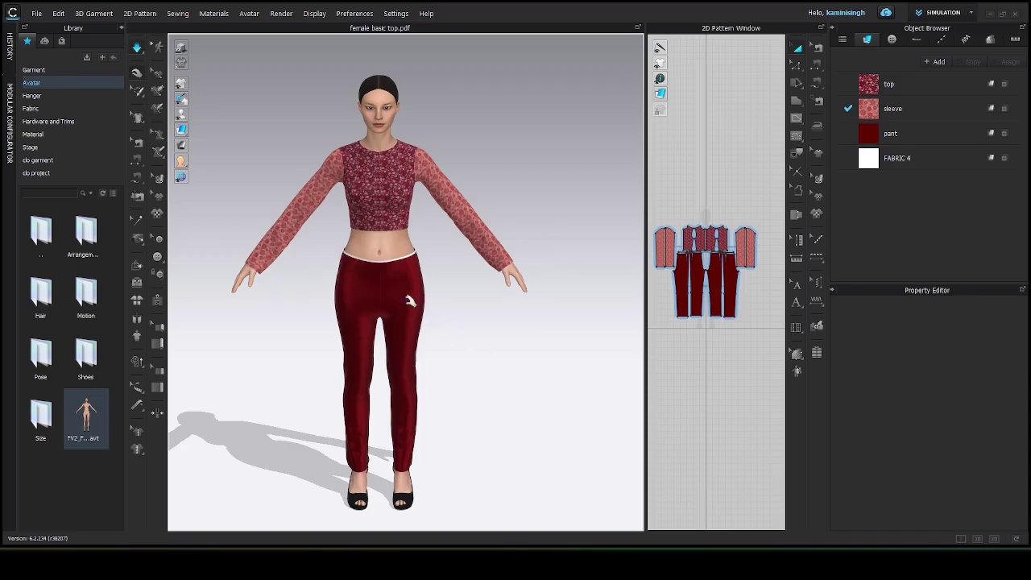
pyautogui.scroll(3, 410, 307)
pyautogui.scroll(-3, 410, 306)
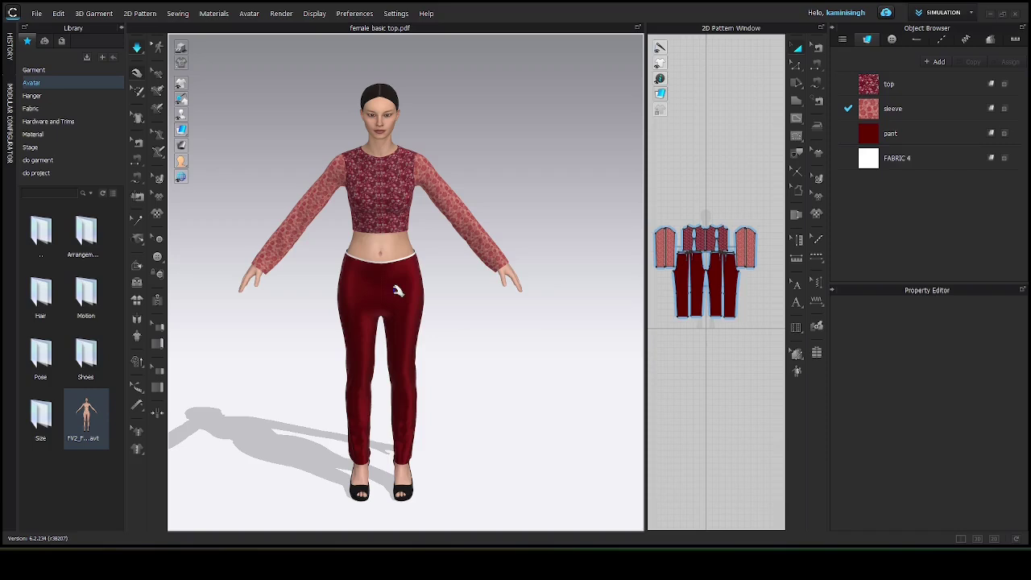
# - Hide both front pant pieces on the avatar in the 3D view
pyautogui.click(405, 289)
pyautogui.rightClick(405, 289)
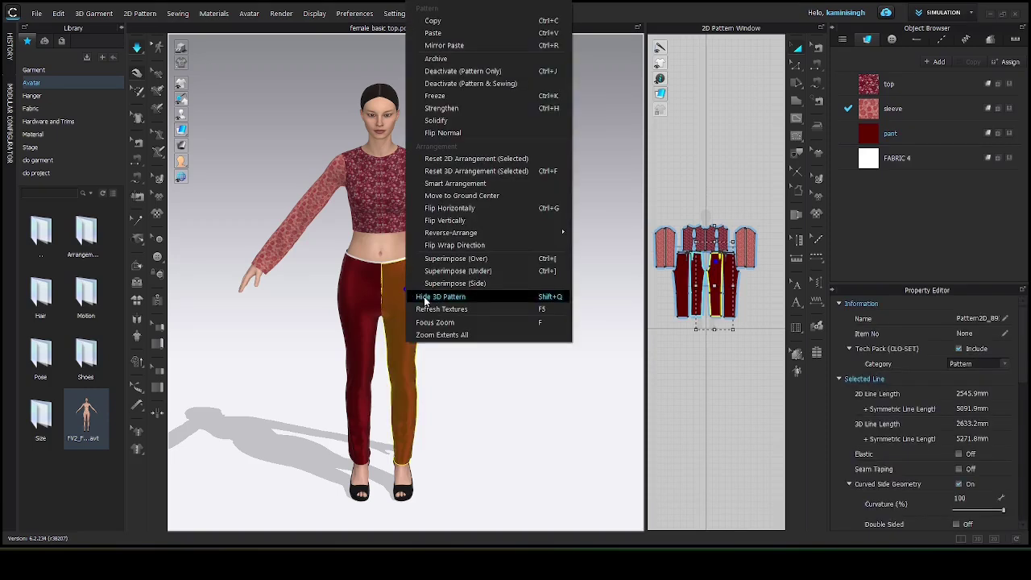
pyautogui.click(440, 296)
pyautogui.rightClick(357, 294)
pyautogui.click(372, 296)
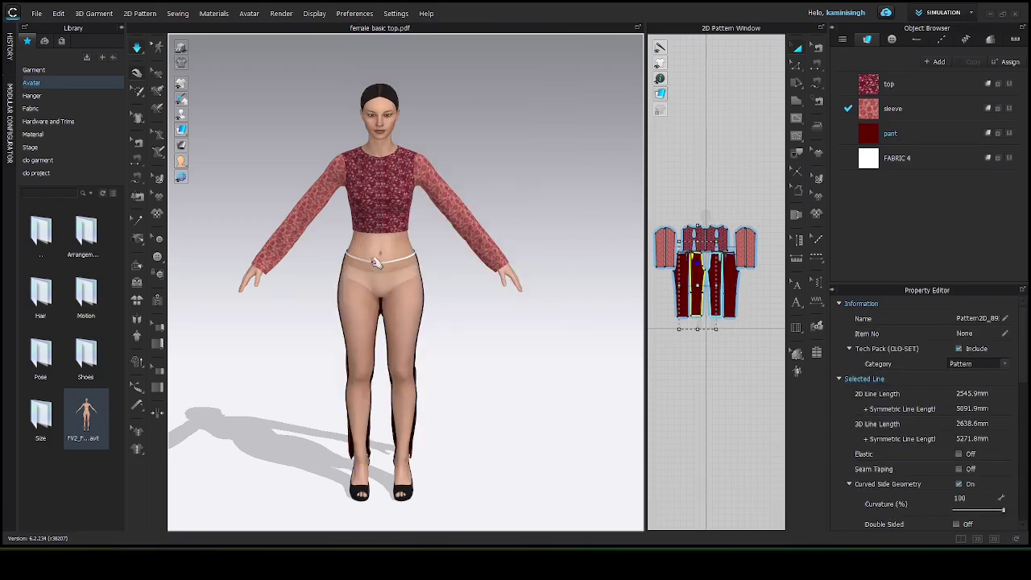
pyautogui.rightClick(370, 263)
pyautogui.click(562, 295)
# - Hide both back pant pieces on the avatar in the 3D view
pyautogui.moveTo(562, 295); pyautogui.dragTo(334, 307, button='right')
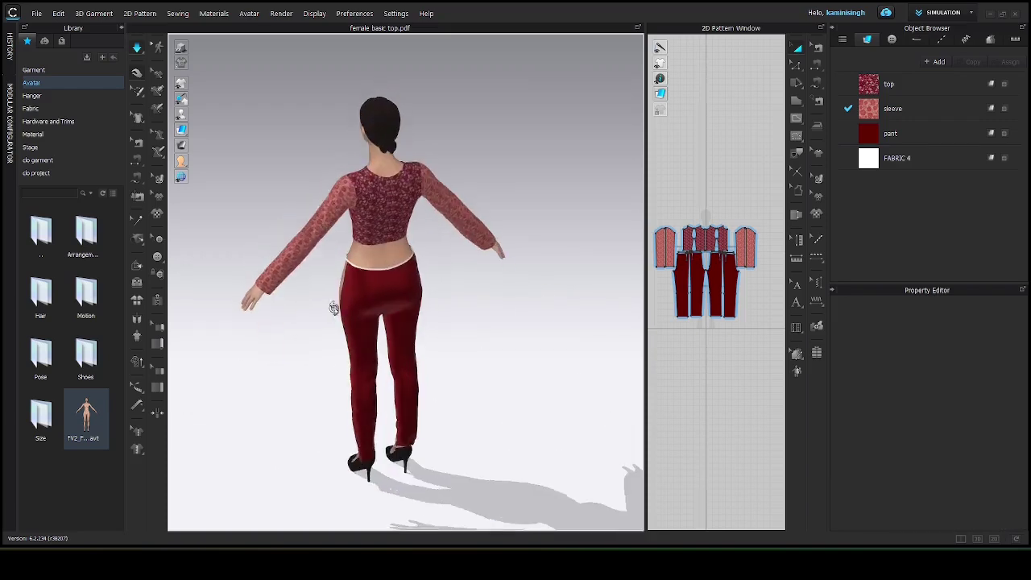
pyautogui.rightClick(353, 295)
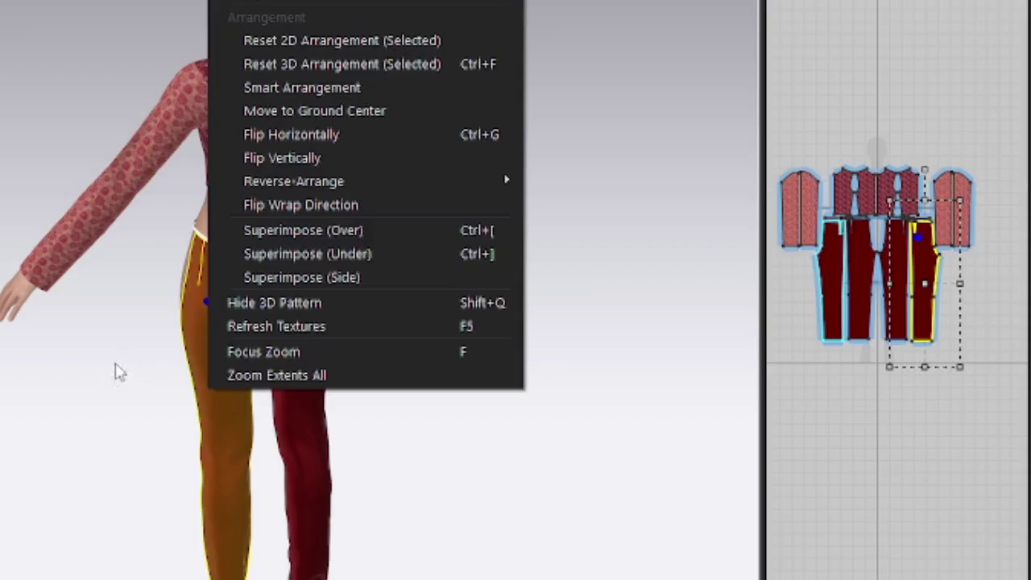
pyautogui.click(306, 326)
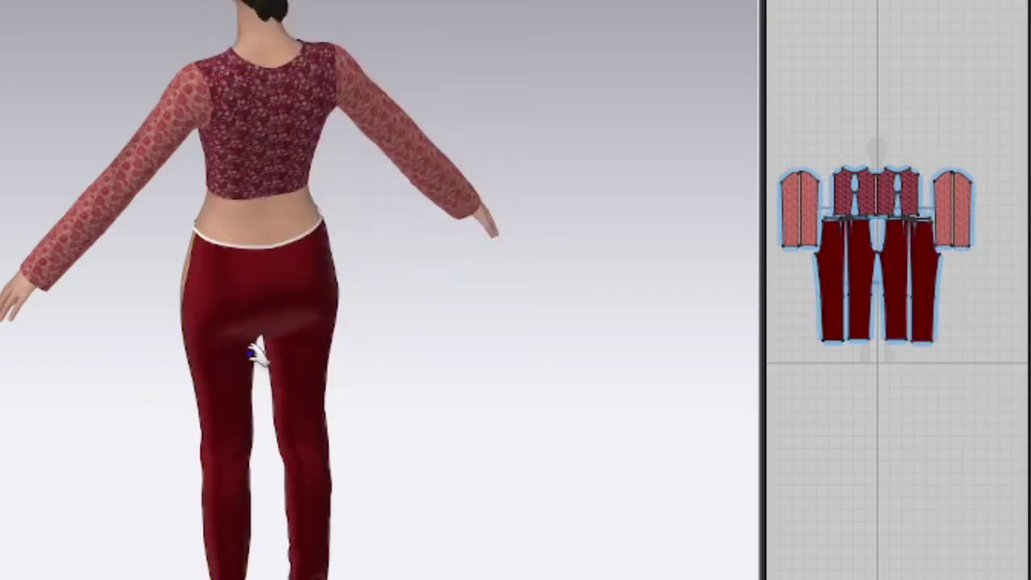
pyautogui.rightClick(207, 340)
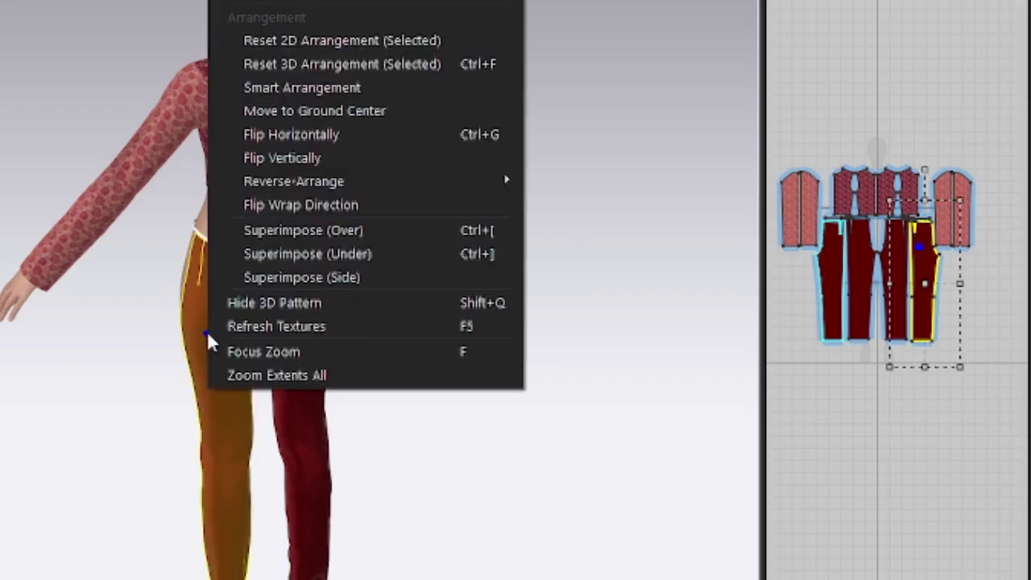
pyautogui.click(259, 304)
pyautogui.rightClick(318, 325)
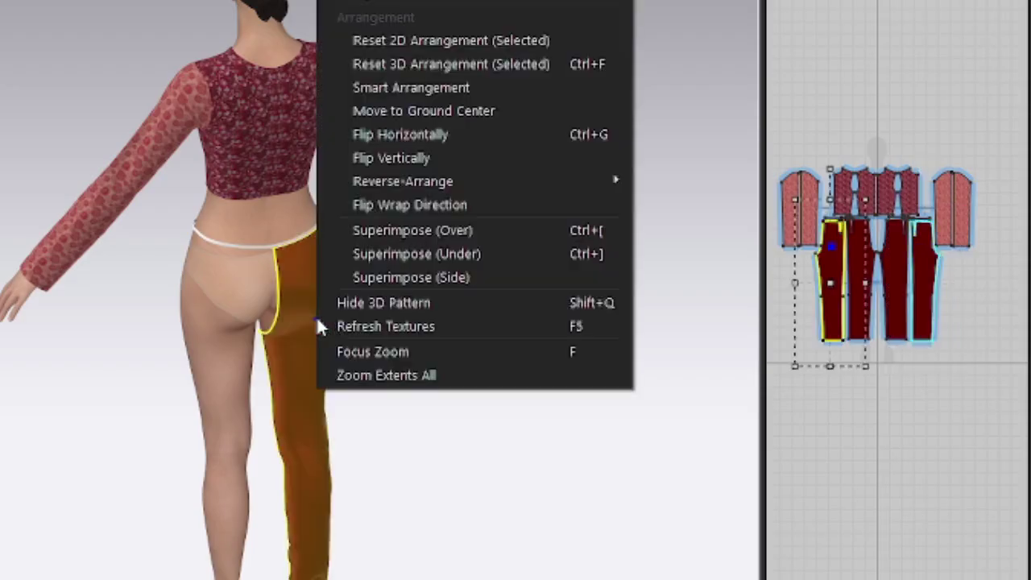
pyautogui.click(350, 302)
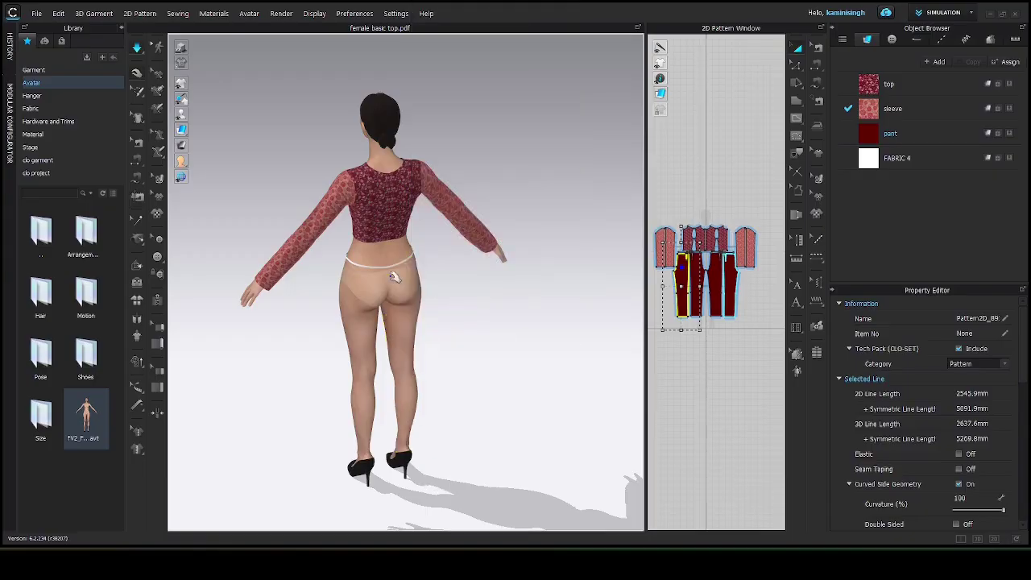
# - Hide the two back waistband pieces of the pants in the 3D view
pyautogui.scroll(4, 387, 274)
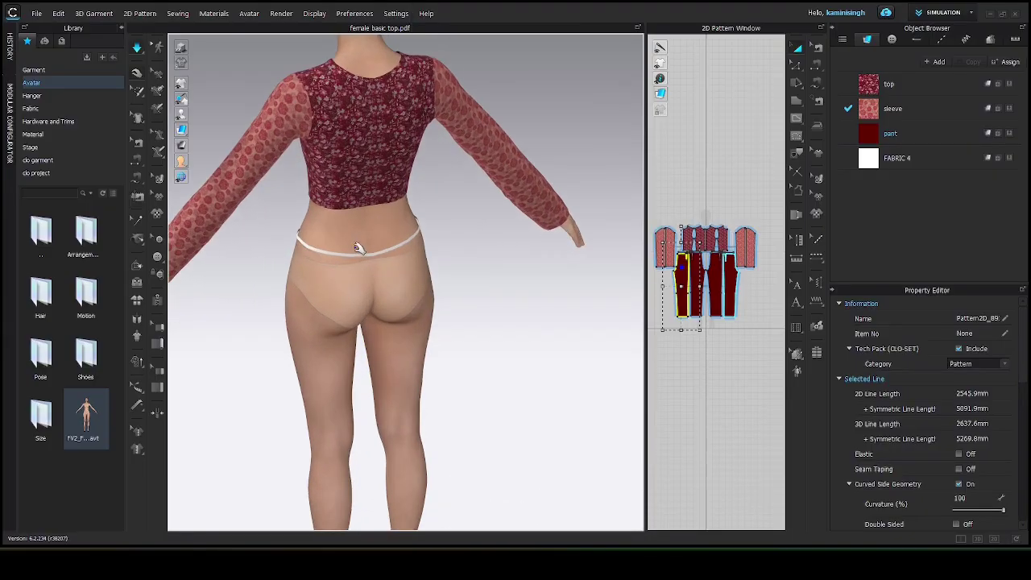
pyautogui.rightClick(343, 257)
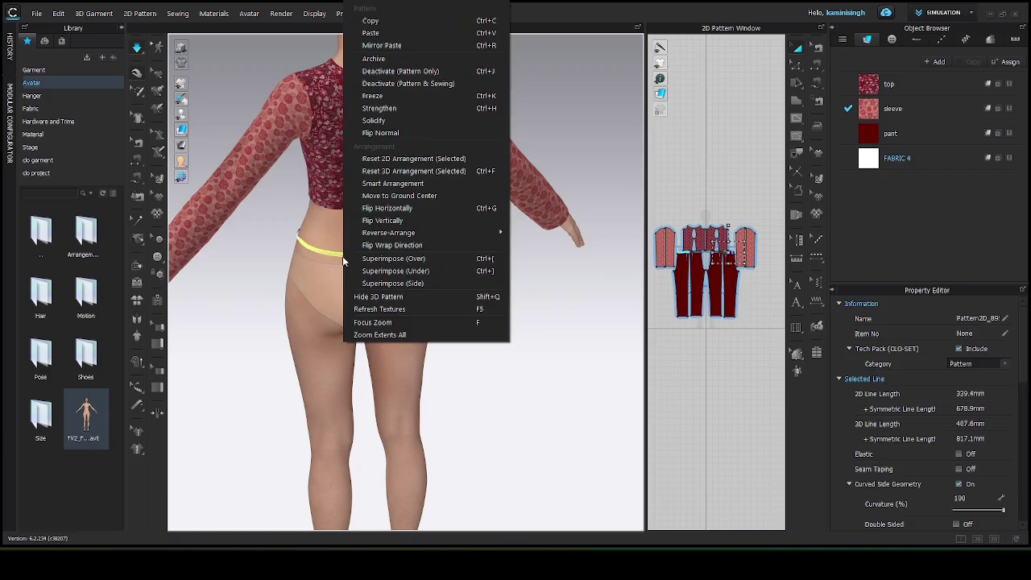
pyautogui.click(373, 296)
pyautogui.rightClick(393, 249)
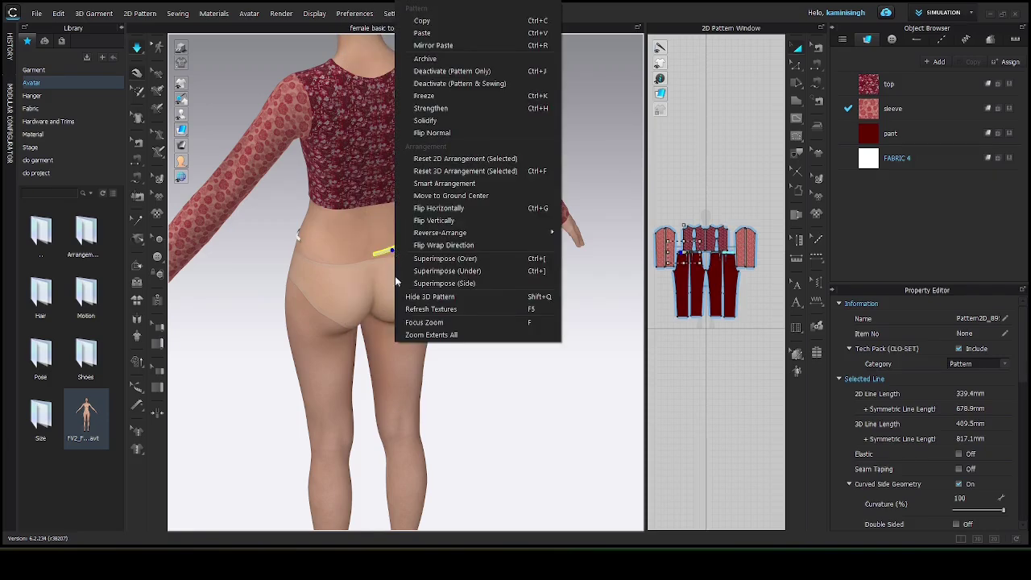
pyautogui.click(419, 297)
# - Hide the front waistband pieces of the pants in the 3D view
pyautogui.moveTo(313, 301); pyautogui.dragTo(446, 278, button='right')
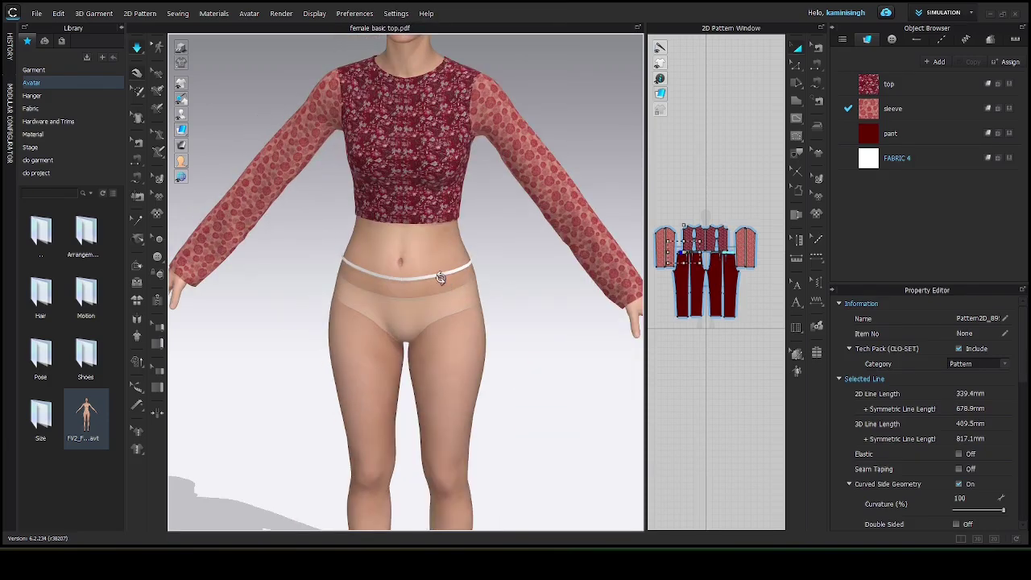
pyautogui.rightClick(440, 277)
pyautogui.press('Escape')
pyautogui.rightClick(410, 278)
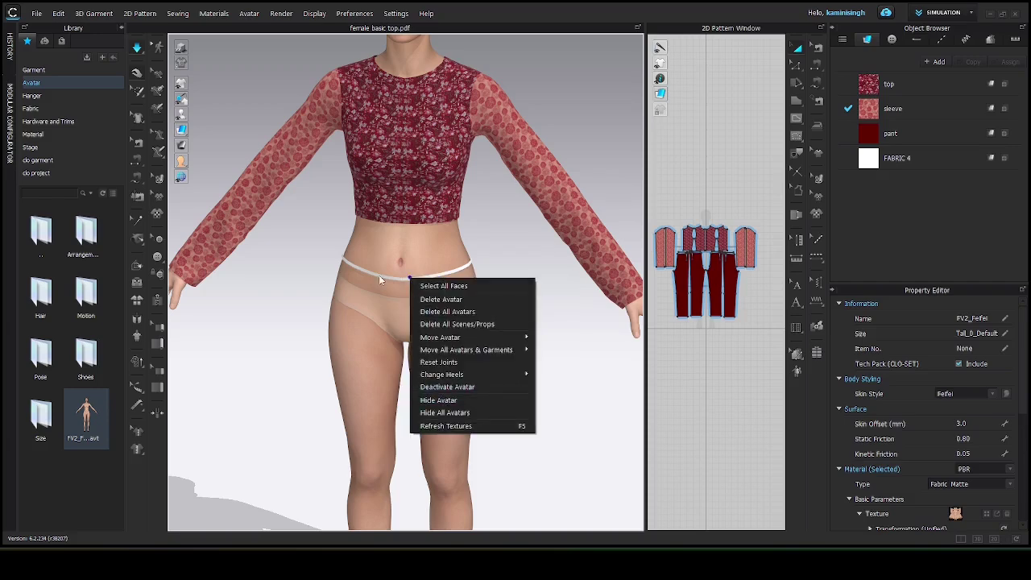
pyautogui.rightClick(379, 275)
pyautogui.click(414, 295)
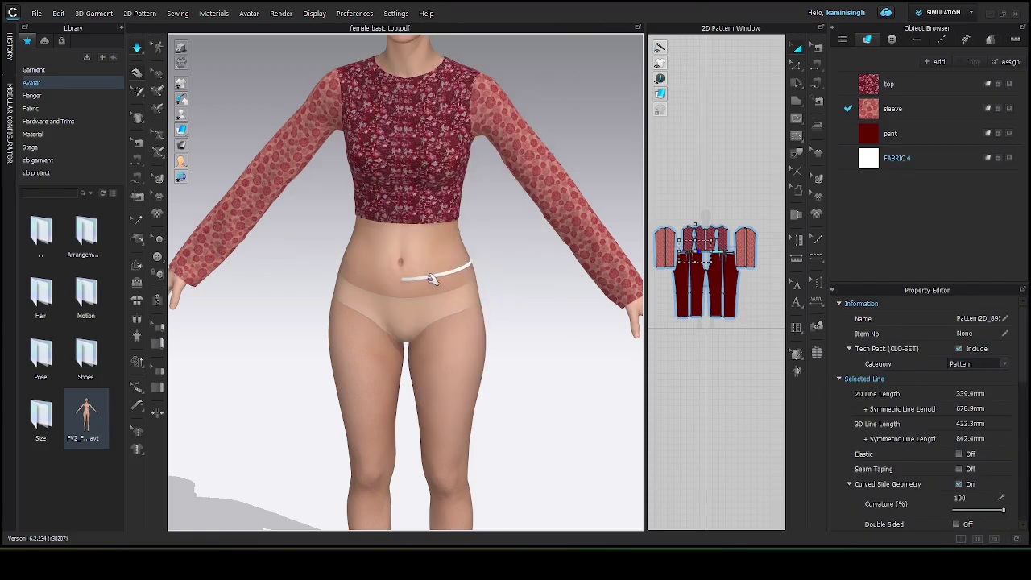
# - Enlarge the 2D pattern area and draw a flared skirt panel over the pant pieces, with straight waist and sides, a curved hem and a perimeter of about 2878 mm
pyautogui.scroll(-5, 459, 314)
pyautogui.moveTo(492, 352); pyautogui.dragTo(660, 347, button='right')
pyautogui.moveTo(645, 333); pyautogui.dragTo(296, 334)
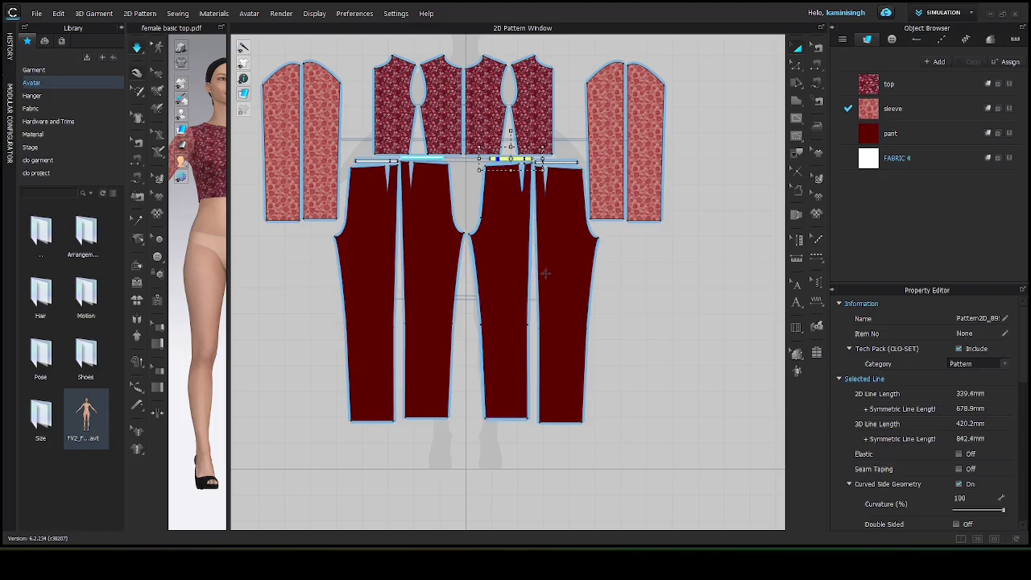
pyautogui.scroll(5, 501, 251)
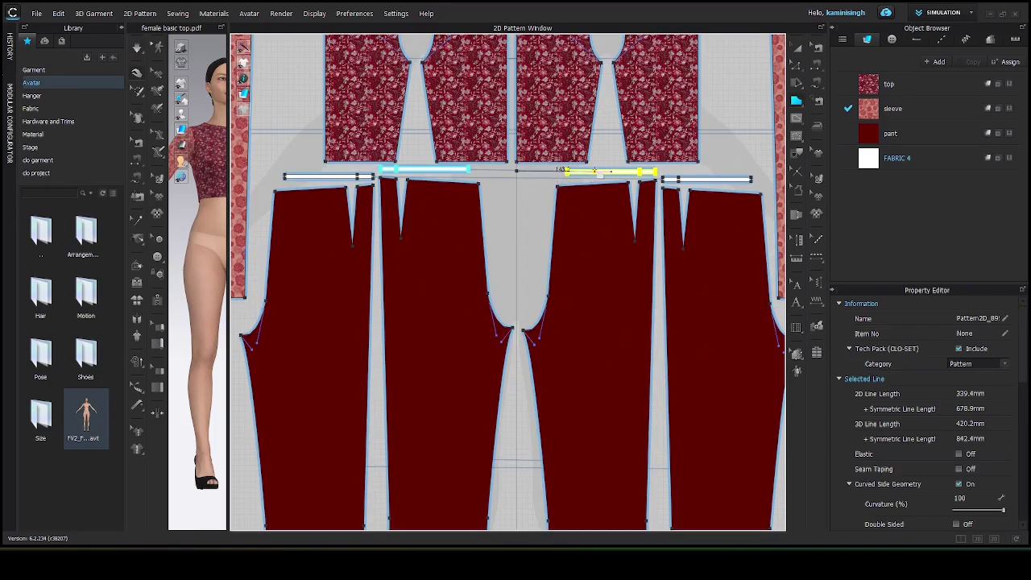
pyautogui.scroll(-5, 590, 184)
pyautogui.click(587, 176)
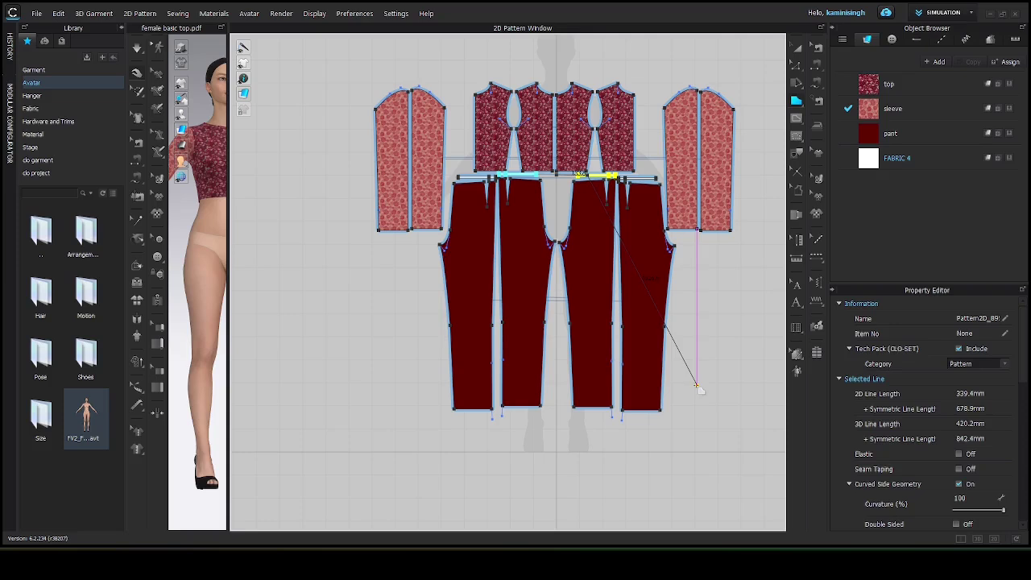
pyautogui.click(712, 340)
pyautogui.moveTo(557, 416); pyautogui.dragTo(428, 409)
pyautogui.click(556, 416)
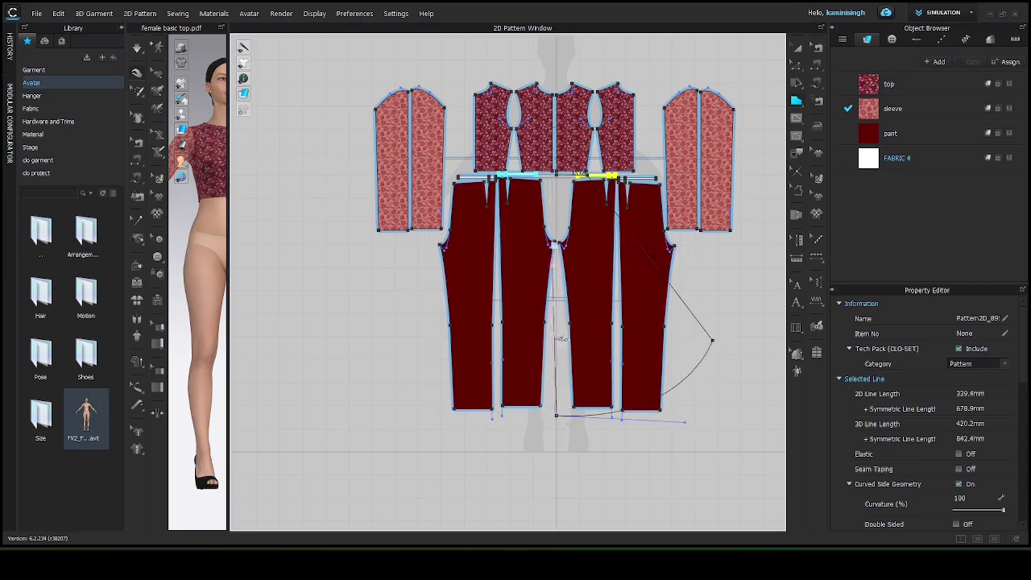
pyautogui.click(557, 177)
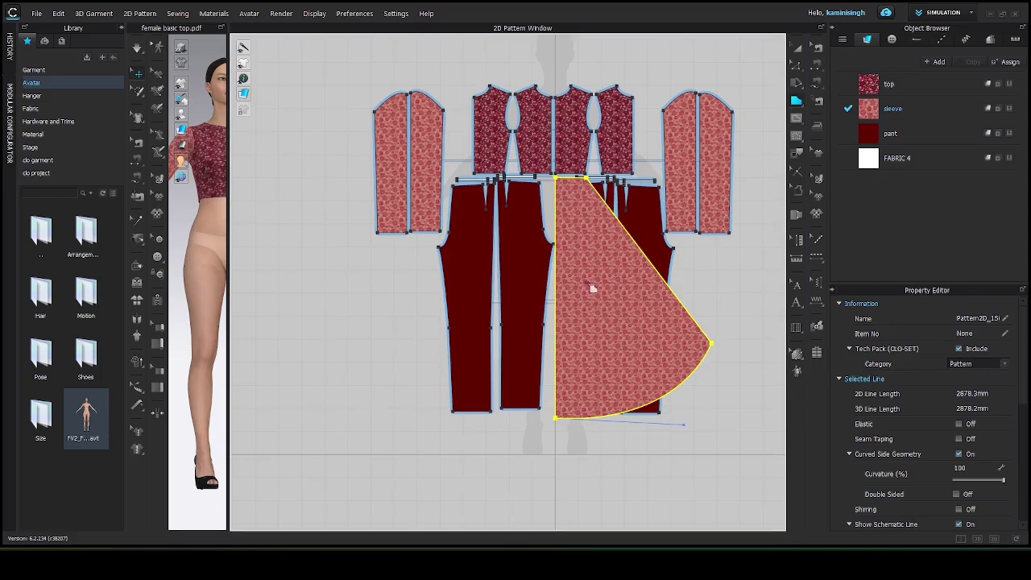
# - Mirror-paste a copy of the skirt panel below the pant pieces and move the original panel beside it
pyautogui.press('a')
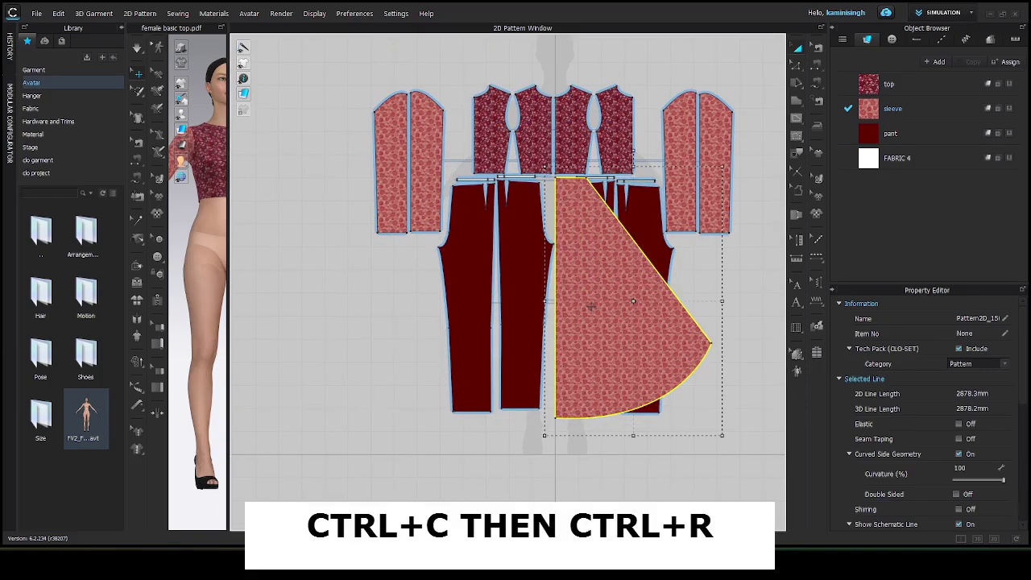
pyautogui.hotkey('ctrl', 'c')
pyautogui.hotkey('ctrl', 'r')
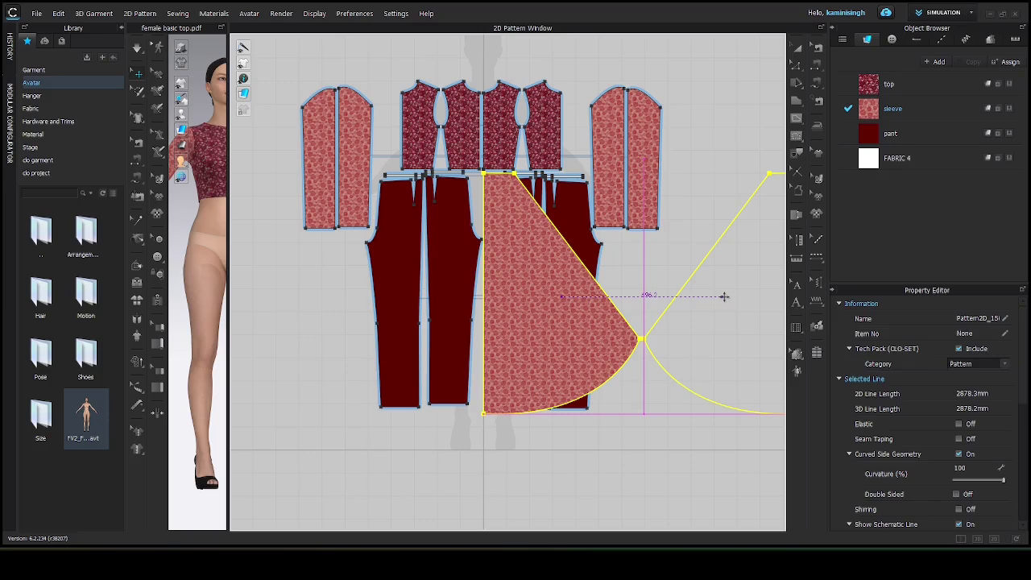
pyautogui.moveTo(729, 536)
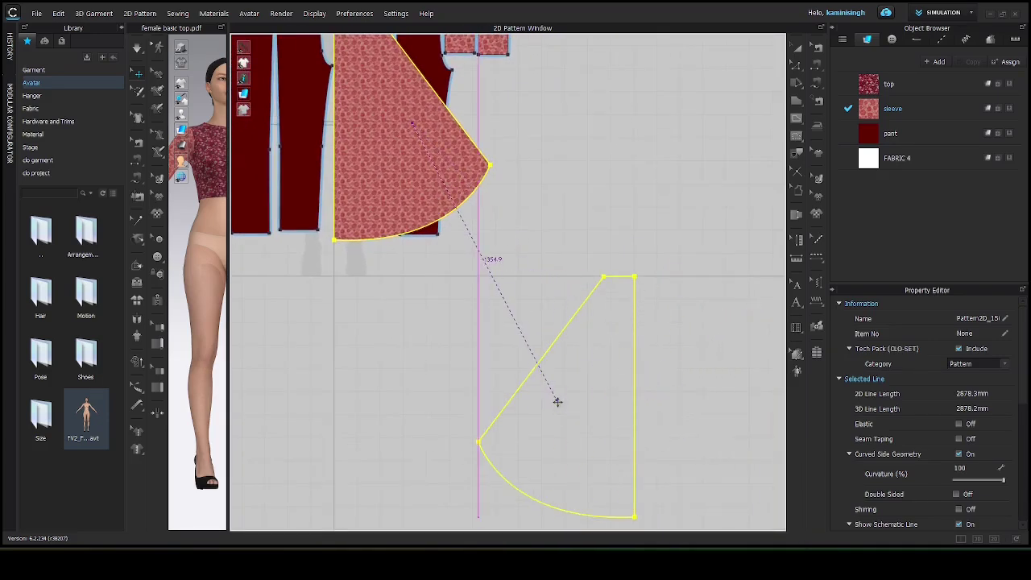
pyautogui.click(564, 407)
pyautogui.hotkey('ctrl', 'r')
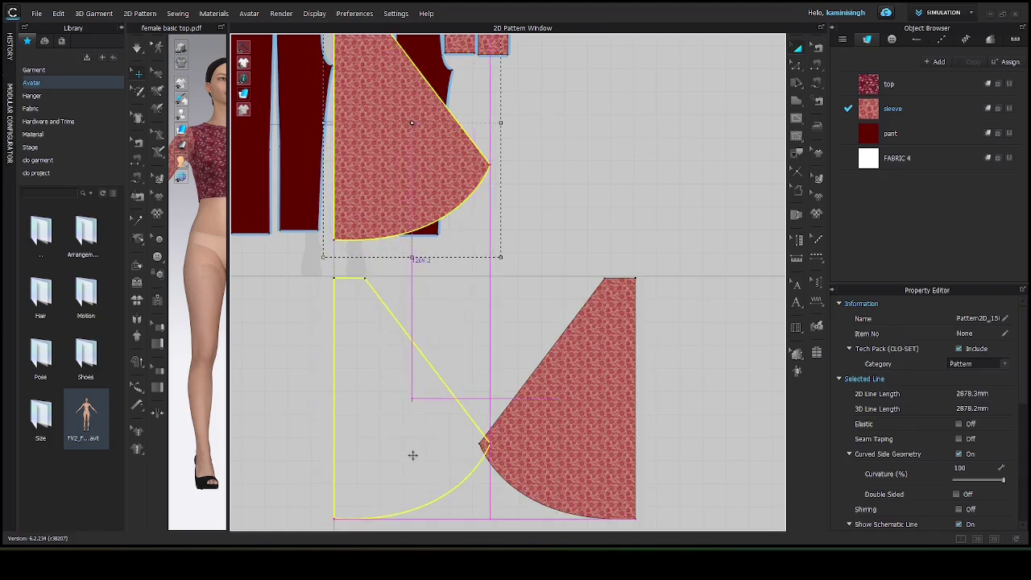
pyautogui.click(412, 455)
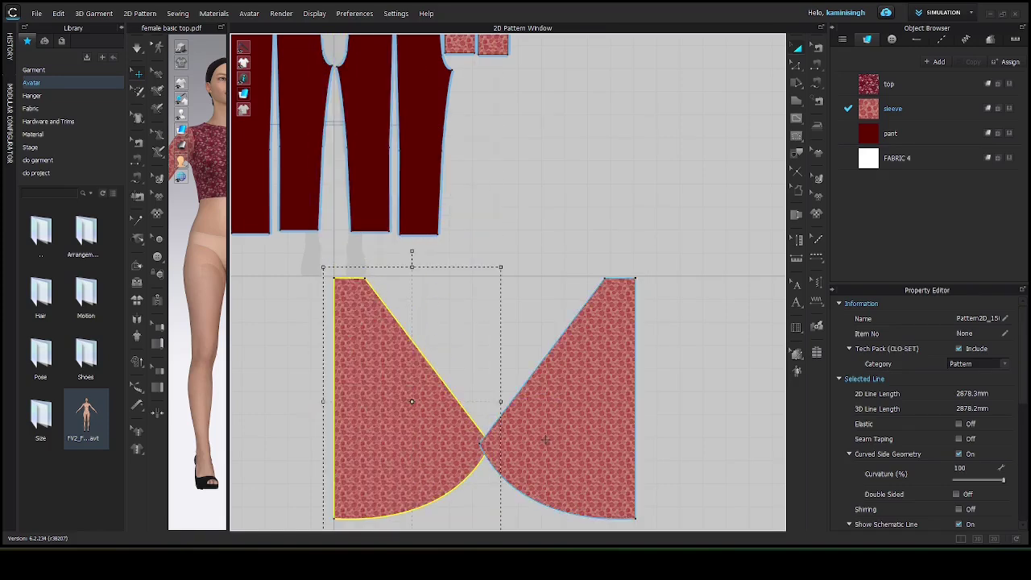
# - Paste a linked symmetric copy of both skirt panels on the other side of the centre line
pyautogui.keyDown('shift'); pyautogui.click(548, 427); pyautogui.keyUp('shift')
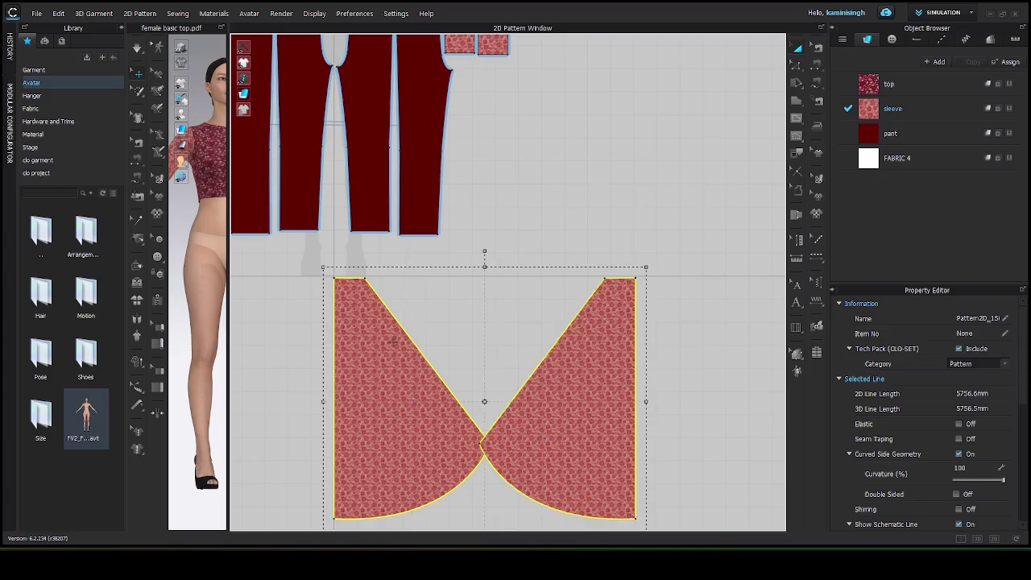
pyautogui.scroll(-2, 393, 341)
pyautogui.moveTo(393, 336); pyautogui.dragTo(552, 280, button='middle')
pyautogui.hotkey('ctrl', 'c')
pyautogui.hotkey('ctrl', 'd')
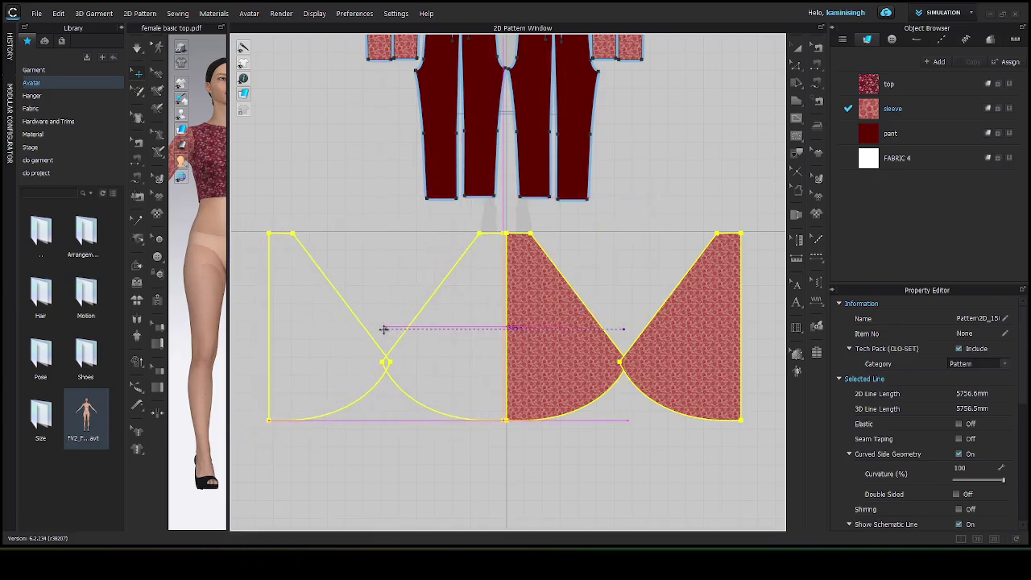
pyautogui.click(387, 334)
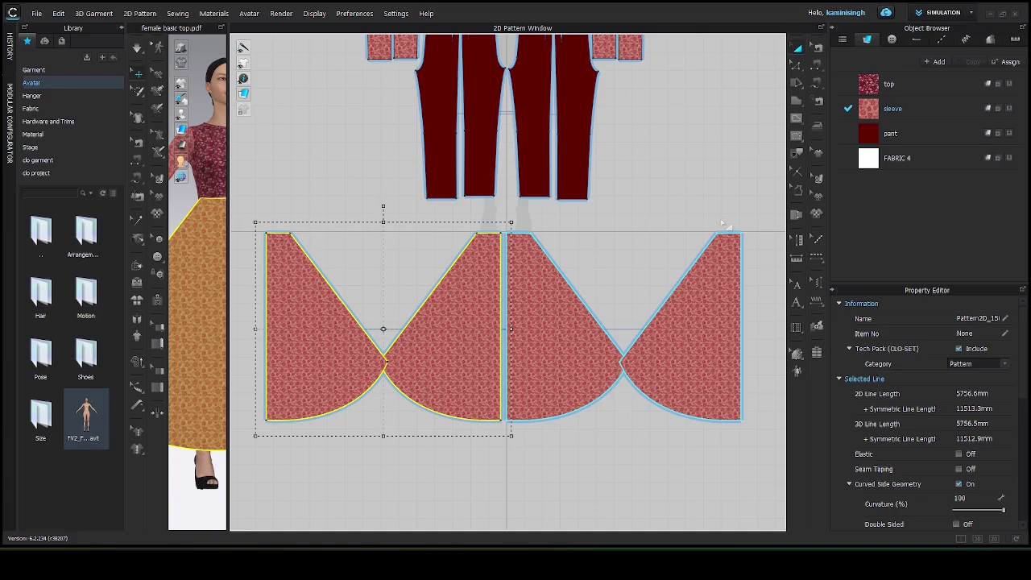
# - Draw a thin rectangular waistband, about 331 mm in perimeter, above the outermost original skirt panel and paste a copy above the inner one
pyautogui.scroll(6, 722, 222)
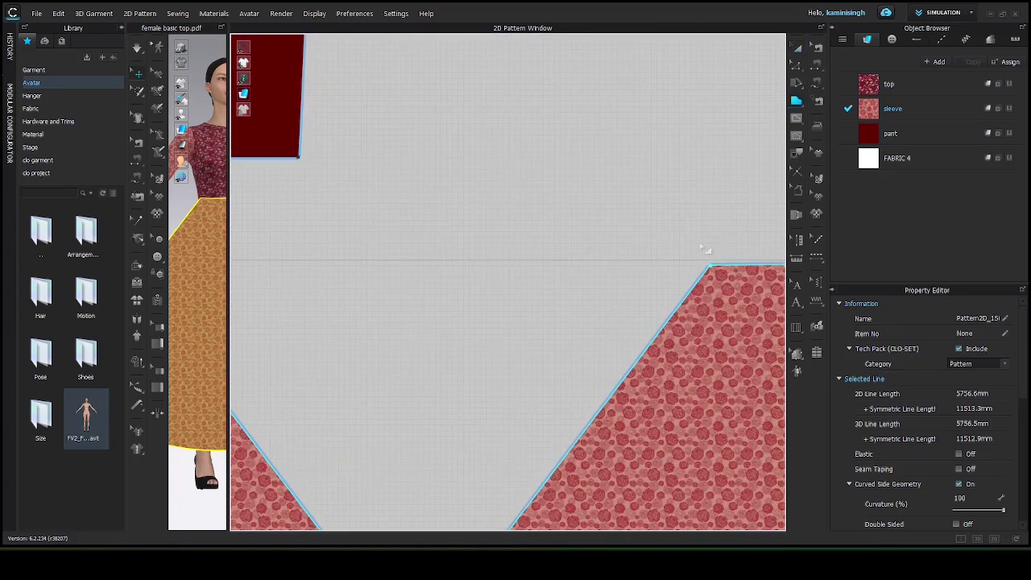
pyautogui.moveTo(704, 248); pyautogui.dragTo(538, 221, button='right')
pyautogui.moveTo(539, 202); pyautogui.dragTo(615, 219)
pyautogui.scroll(-4, 544, 226)
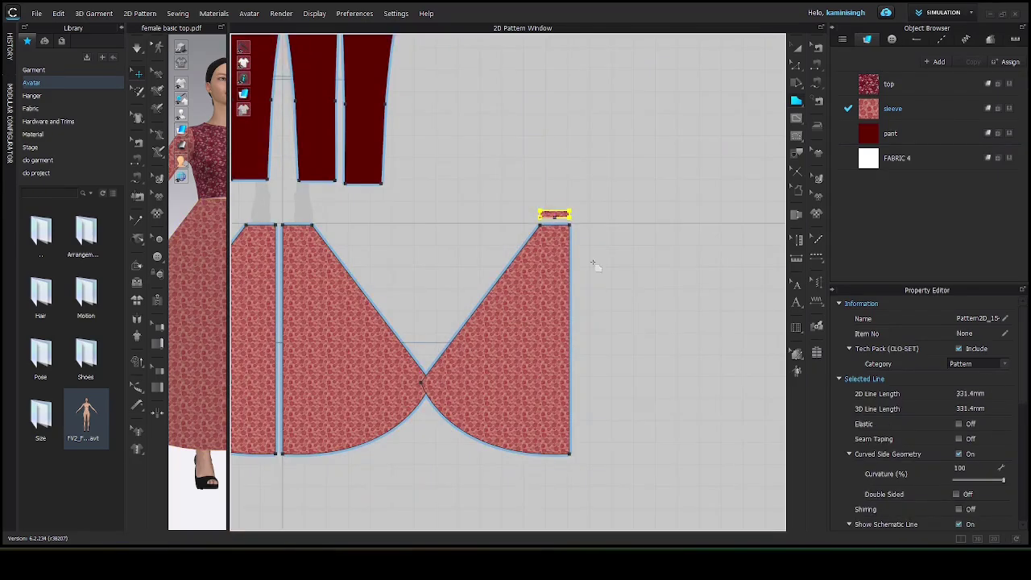
pyautogui.hotkey('ctrl', 'c')
pyautogui.hotkey('ctrl', 'v')
pyautogui.click(298, 216)
# - Paste linked symmetric copies of both new waistband pieces above the other two skirt panels, and enlarge the 3D view
pyautogui.press('a')
pyautogui.click(560, 214)
pyautogui.keyDown('shift'); pyautogui.click(310, 212); pyautogui.keyUp('shift')
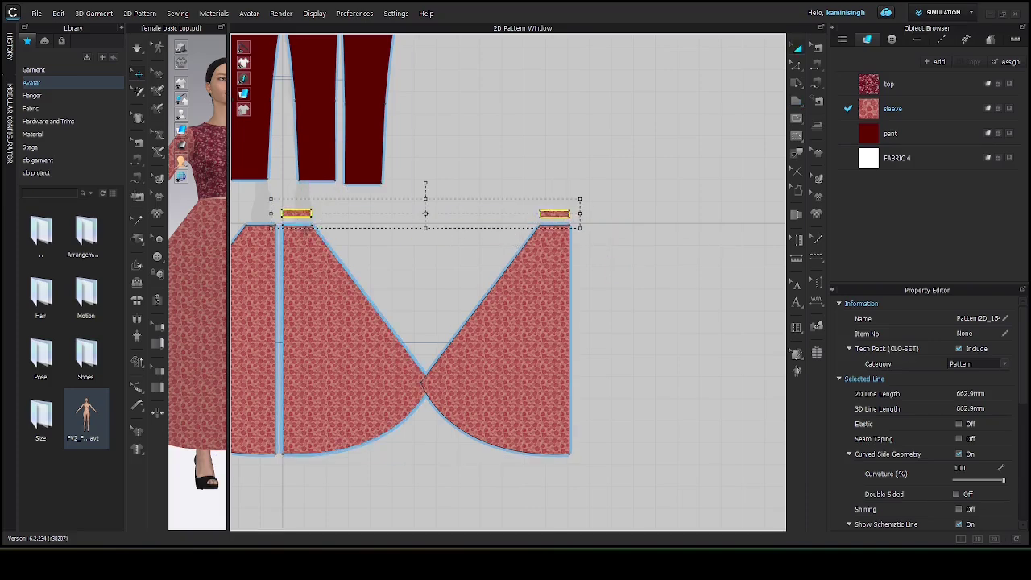
pyautogui.hotkey('ctrl', 'c')
pyautogui.hotkey('ctrl', 'v')
pyautogui.scroll(1, 308, 230)
pyautogui.scroll(-3, 309, 230)
pyautogui.moveTo(308, 230); pyautogui.dragTo(568, 231, button='middle')
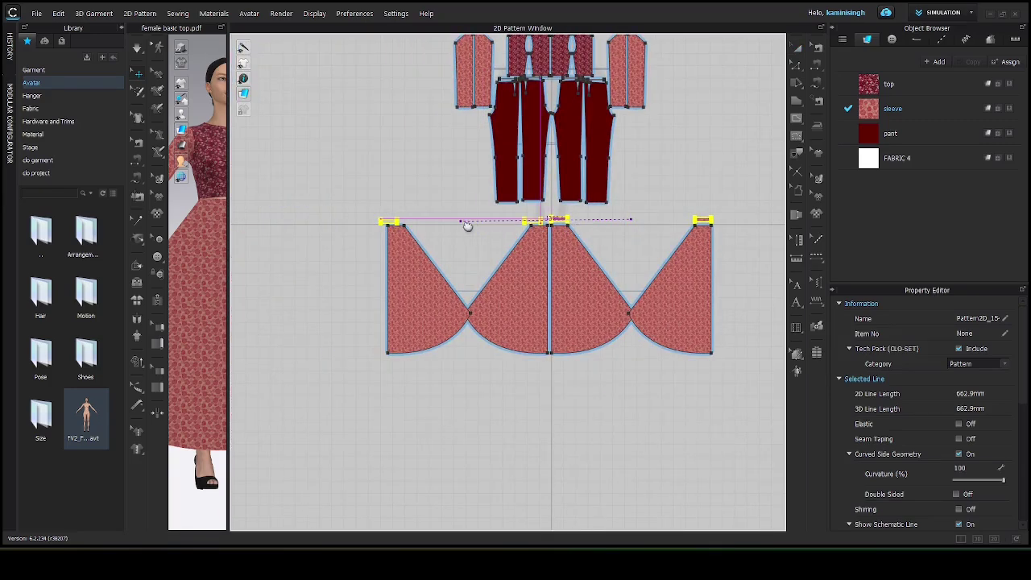
pyautogui.moveTo(467, 223); pyautogui.dragTo(470, 224)
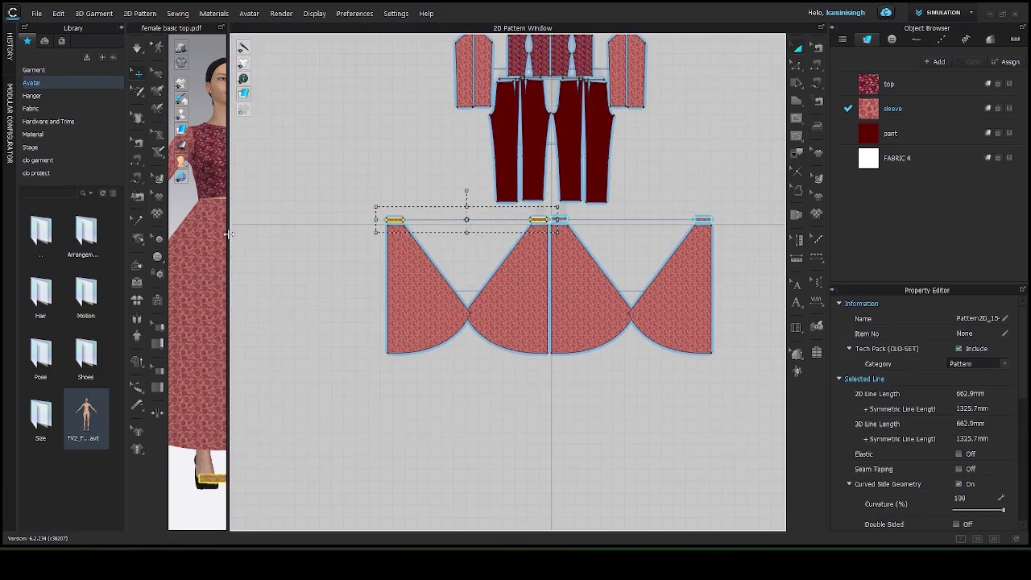
pyautogui.moveTo(242, 246); pyautogui.dragTo(645, 276)
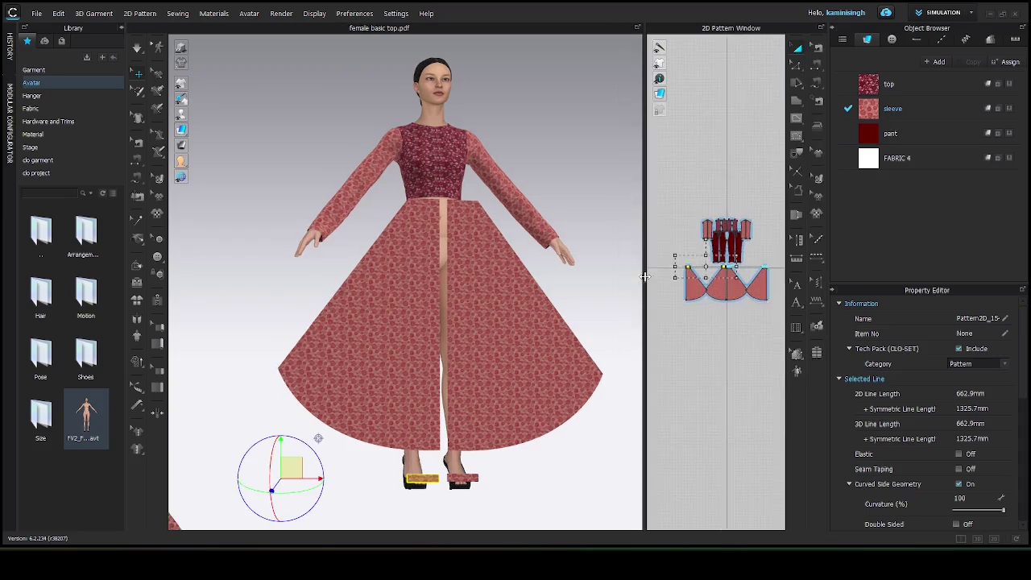
# - Move the two outlying skirt panels up in the 3D view so they stand on either side of the two front panels
pyautogui.moveTo(588, 302); pyautogui.dragTo(570, 319, button='right')
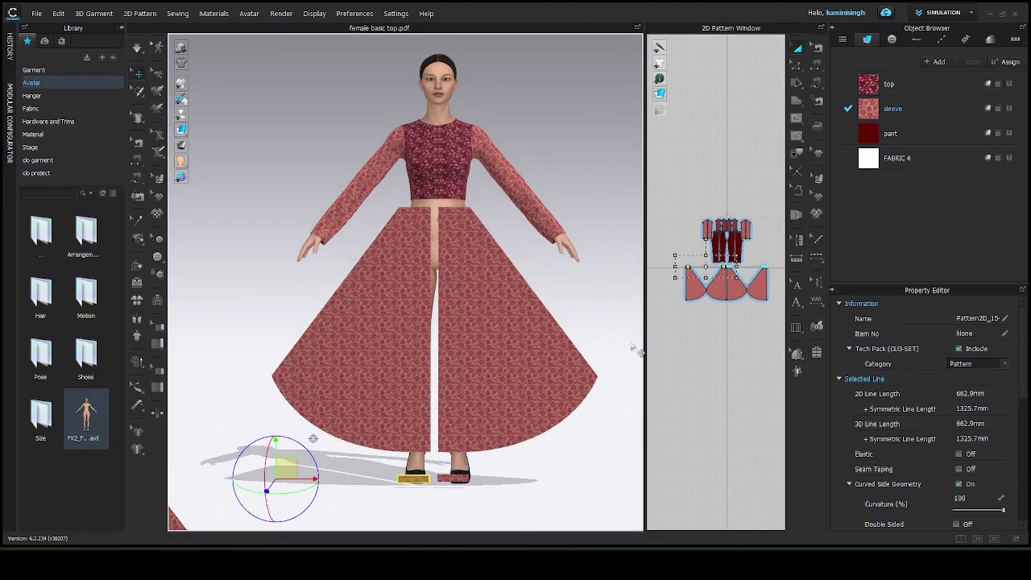
pyautogui.hotkey('shift', 'f')
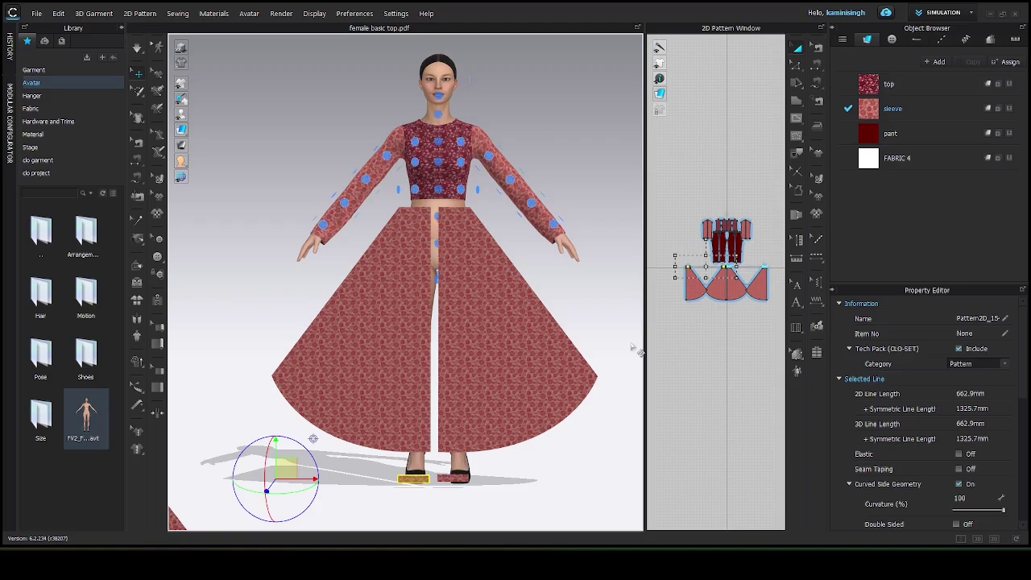
pyautogui.scroll(-2, 544, 332)
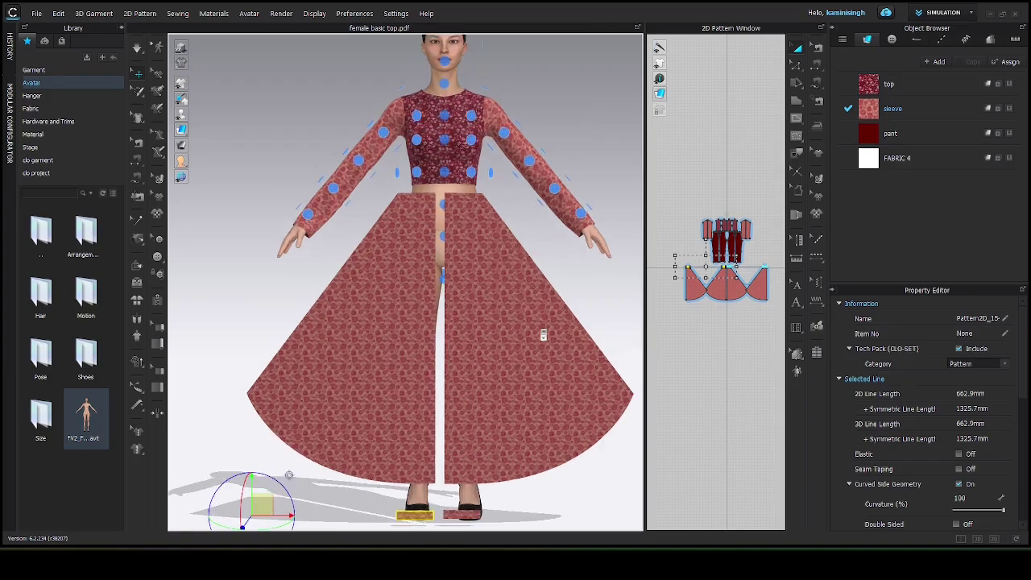
pyautogui.moveTo(594, 352); pyautogui.dragTo(564, 368, button='right')
pyautogui.scroll(1, 482, 402)
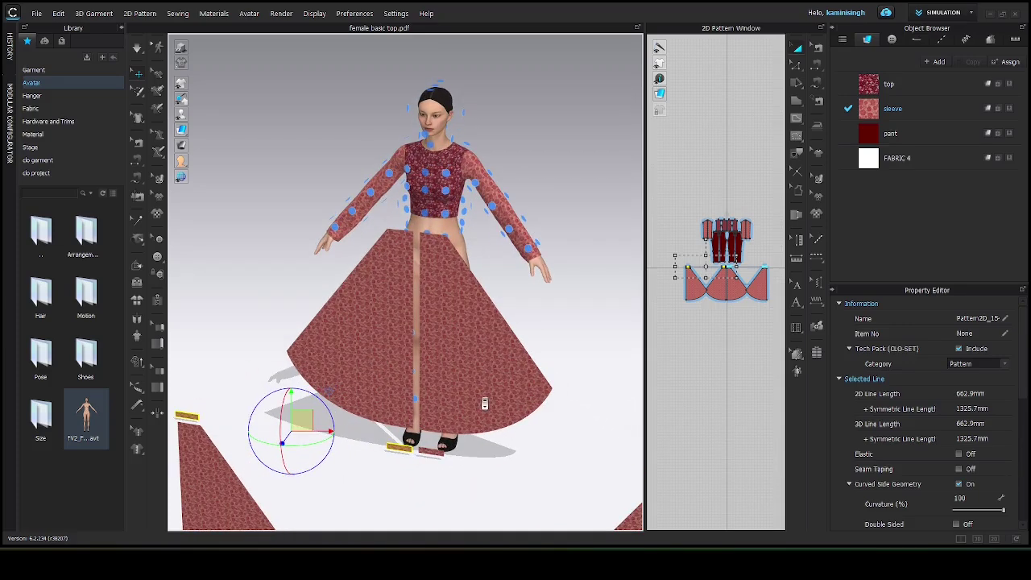
pyautogui.scroll(-2, 483, 403)
pyautogui.moveTo(537, 501); pyautogui.dragTo(533, 412, button='middle')
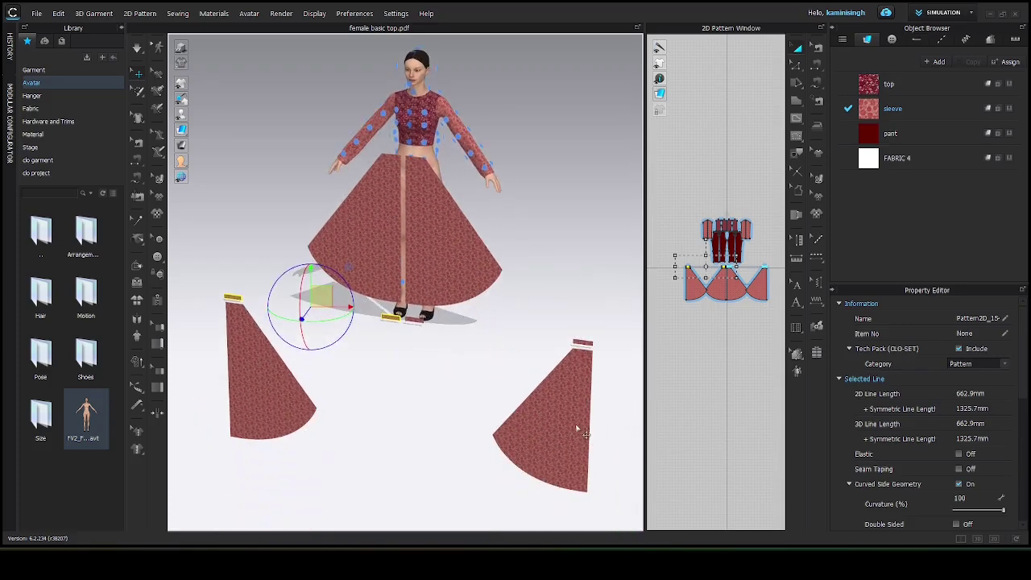
pyautogui.moveTo(574, 425); pyautogui.dragTo(580, 227)
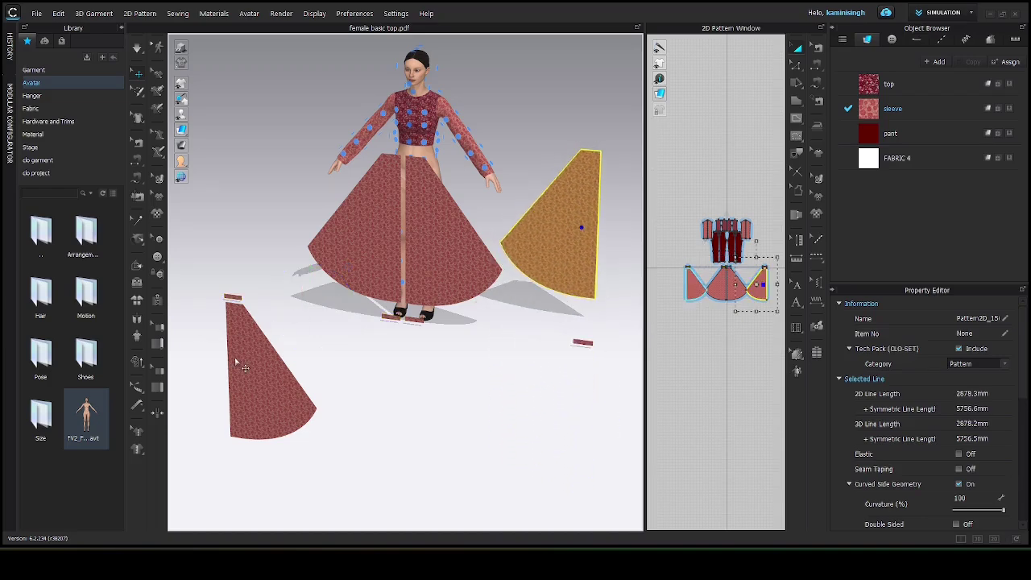
pyautogui.hotkey('shift', 'f')
pyautogui.moveTo(251, 376); pyautogui.dragTo(284, 193)
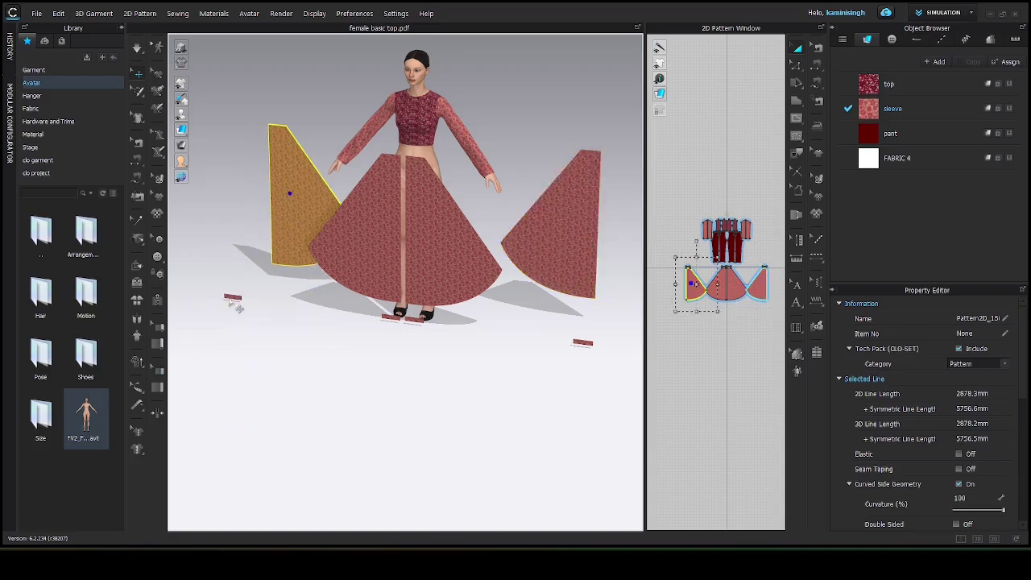
# - Raise the waistband pieces lying at floor level to waist height around the avatar in the 3D view
pyautogui.moveTo(234, 299); pyautogui.dragTo(319, 112)
pyautogui.moveTo(414, 321); pyautogui.dragTo(464, 161)
pyautogui.moveTo(398, 327); pyautogui.dragTo(388, 143)
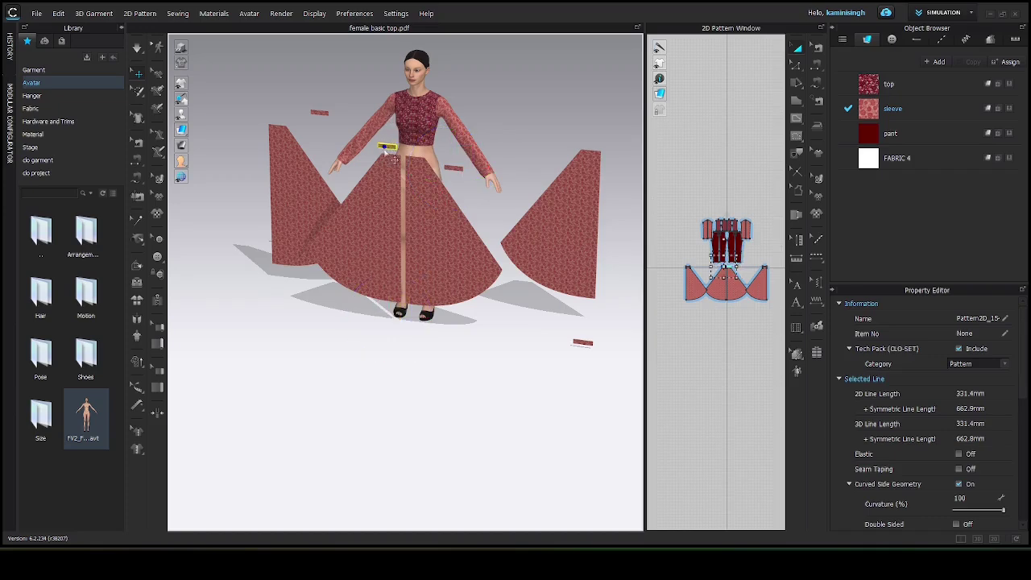
pyautogui.moveTo(430, 194); pyautogui.dragTo(266, 174, button='right')
pyautogui.click(448, 155)
pyautogui.moveTo(456, 140); pyautogui.dragTo(387, 131)
pyautogui.moveTo(388, 145); pyautogui.dragTo(298, 176, button='right')
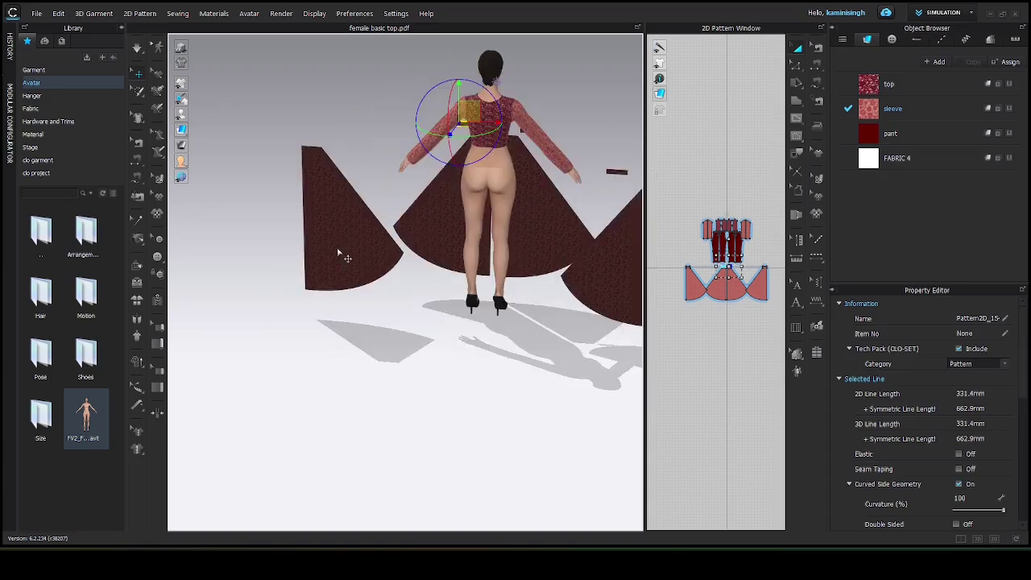
# - Position the two outer skirt panels side by side behind the avatar's legs, with their narrow edges just below the waist
pyautogui.click(337, 247)
pyautogui.moveTo(322, 263); pyautogui.dragTo(432, 246)
pyautogui.moveTo(359, 178); pyautogui.dragTo(456, 185)
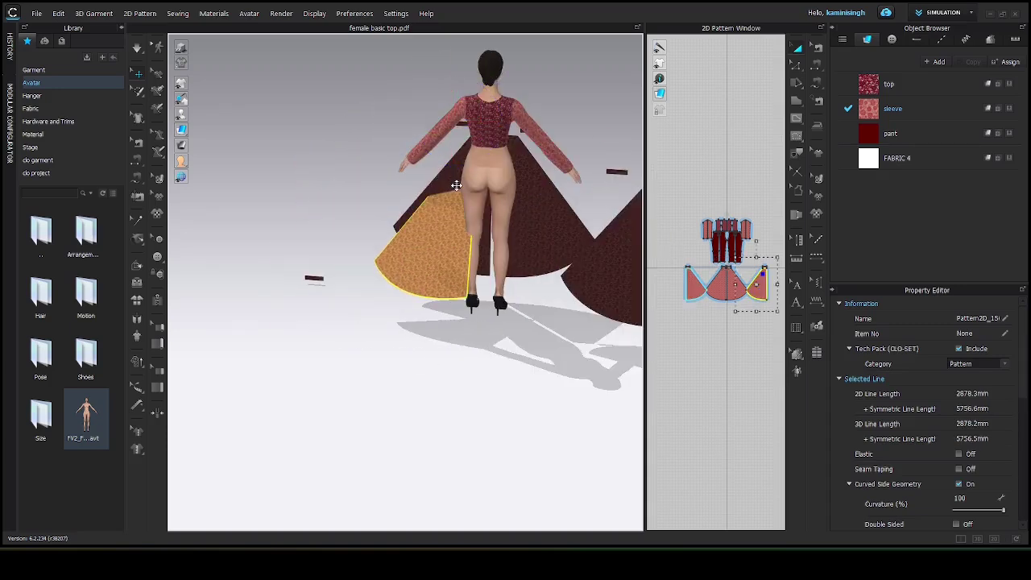
pyautogui.moveTo(426, 217); pyautogui.dragTo(437, 235)
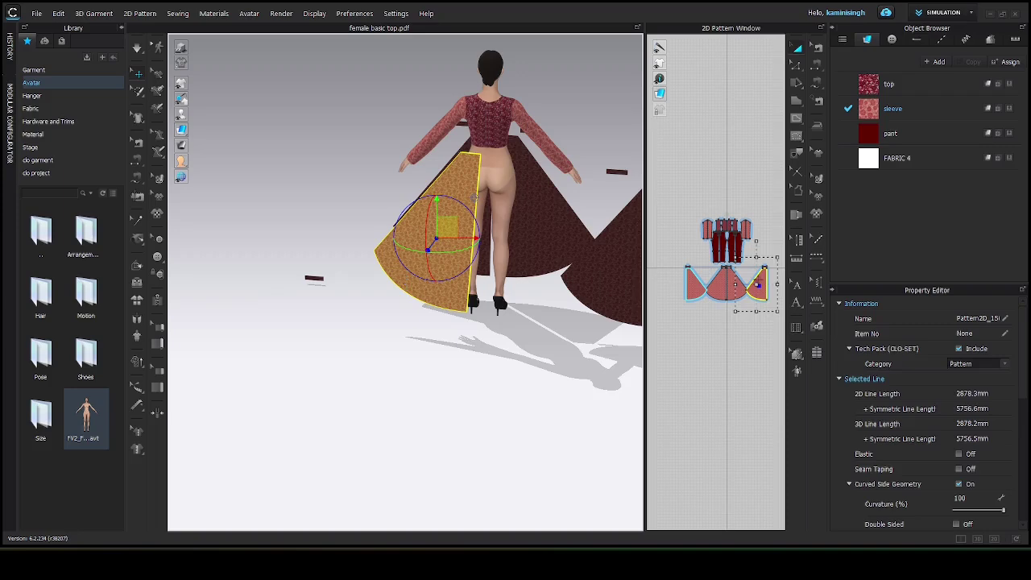
pyautogui.click(631, 286)
pyautogui.moveTo(627, 230); pyautogui.dragTo(529, 237)
pyautogui.moveTo(513, 284)
pyautogui.mouseDown()
pyautogui.moveTo(544, 257)
pyautogui.moveTo(510, 260)
pyautogui.moveTo(504, 287)
pyautogui.mouseUp()
pyautogui.moveTo(509, 247); pyautogui.dragTo(503, 224)
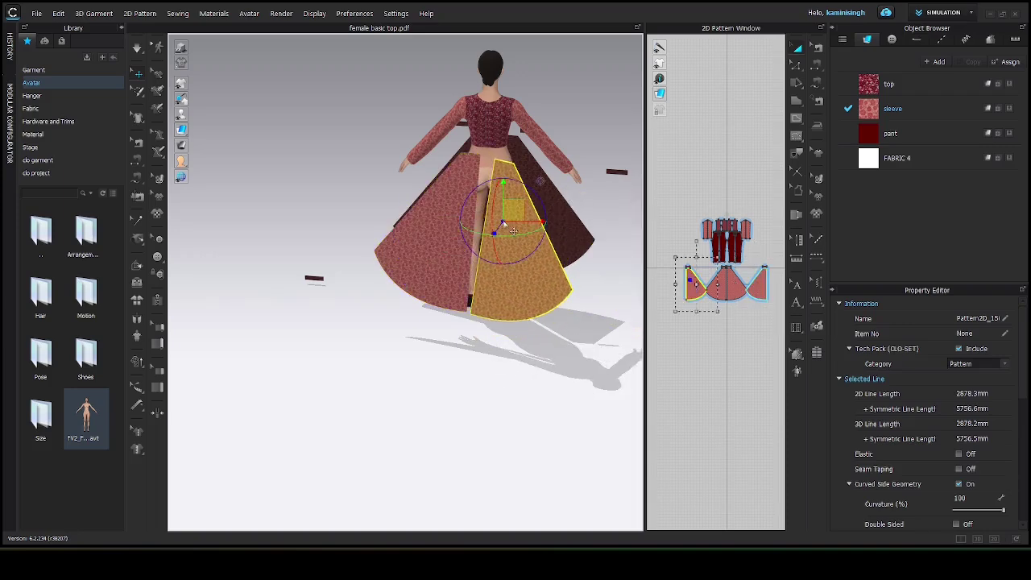
pyautogui.moveTo(480, 186); pyautogui.dragTo(520, 205)
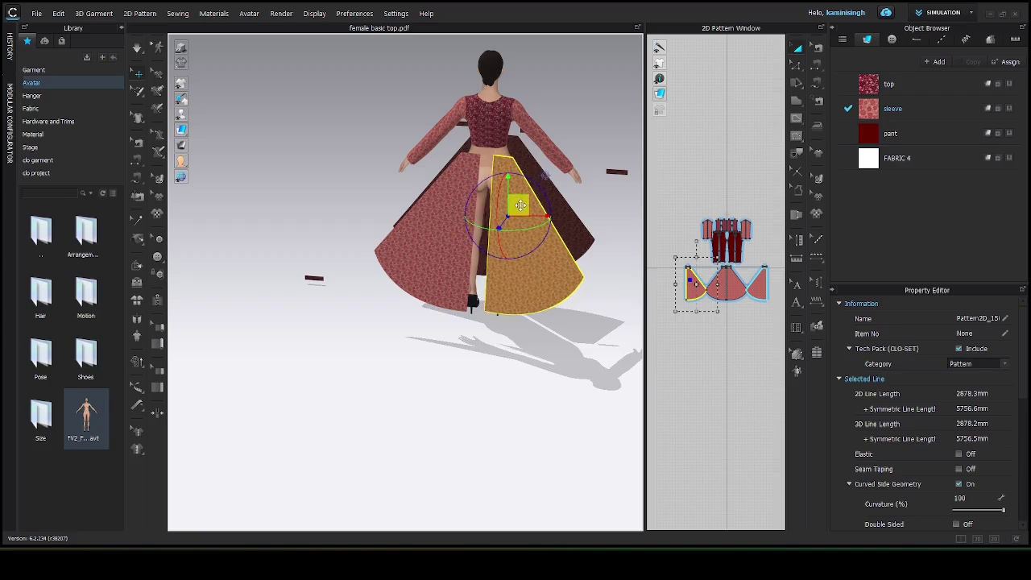
# - Move one of the outer waistband pieces behind the avatar's back, just above the back skirt panels
pyautogui.click(315, 280)
pyautogui.moveTo(324, 269); pyautogui.dragTo(547, 207)
pyautogui.moveTo(371, 196); pyautogui.dragTo(488, 145)
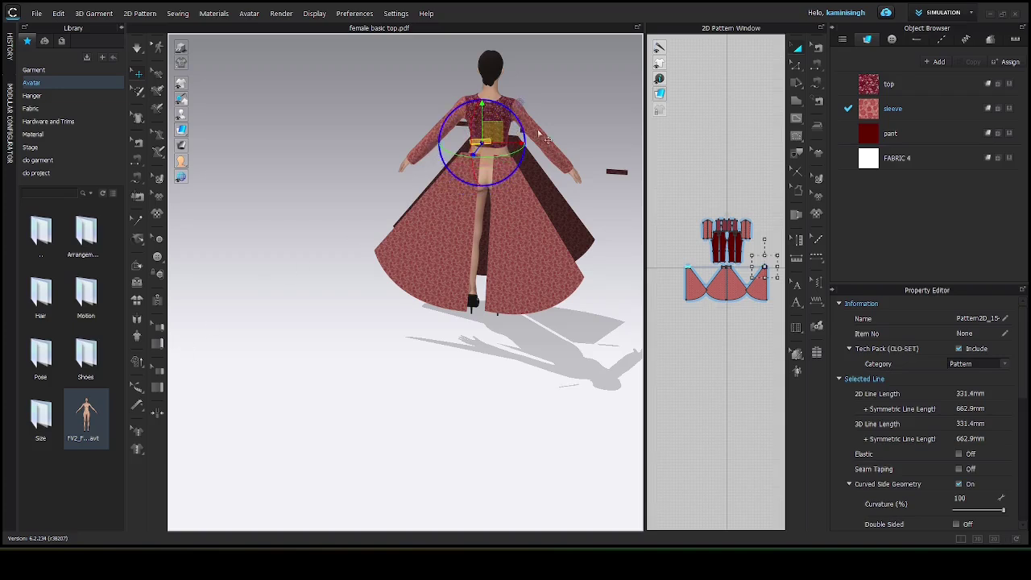
pyautogui.moveTo(489, 134)
pyautogui.mouseDown()
pyautogui.moveTo(507, 142)
pyautogui.moveTo(495, 156)
pyautogui.moveTo(575, 166)
pyautogui.moveTo(456, 159)
pyautogui.moveTo(482, 136)
pyautogui.mouseUp()
# - Sew the front and back skirt panels together along the side edges and join the centre seams with Segment Sewing
pyautogui.moveTo(556, 198); pyautogui.dragTo(263, 267, button='right')
pyautogui.press('n')
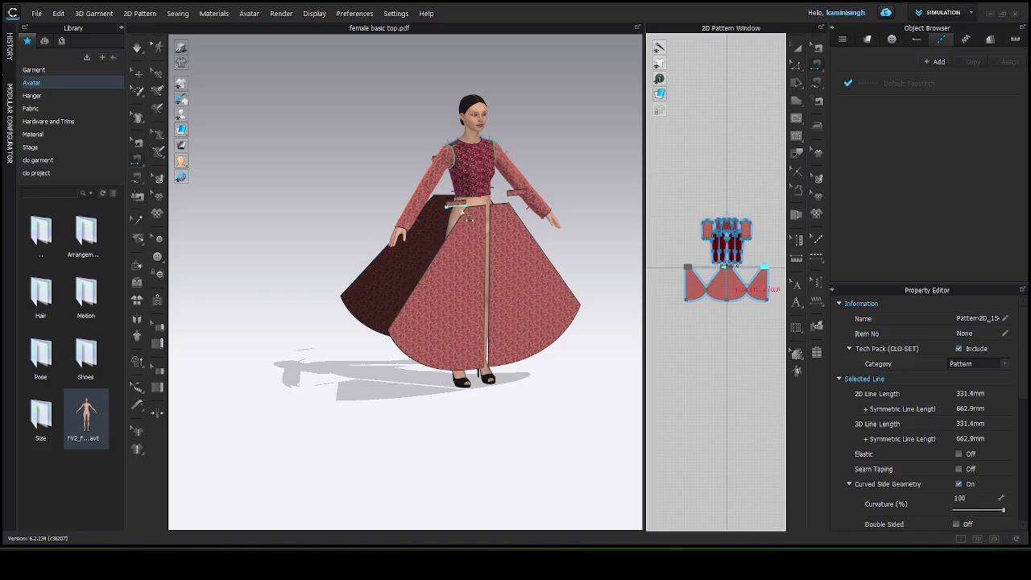
pyautogui.click(460, 217)
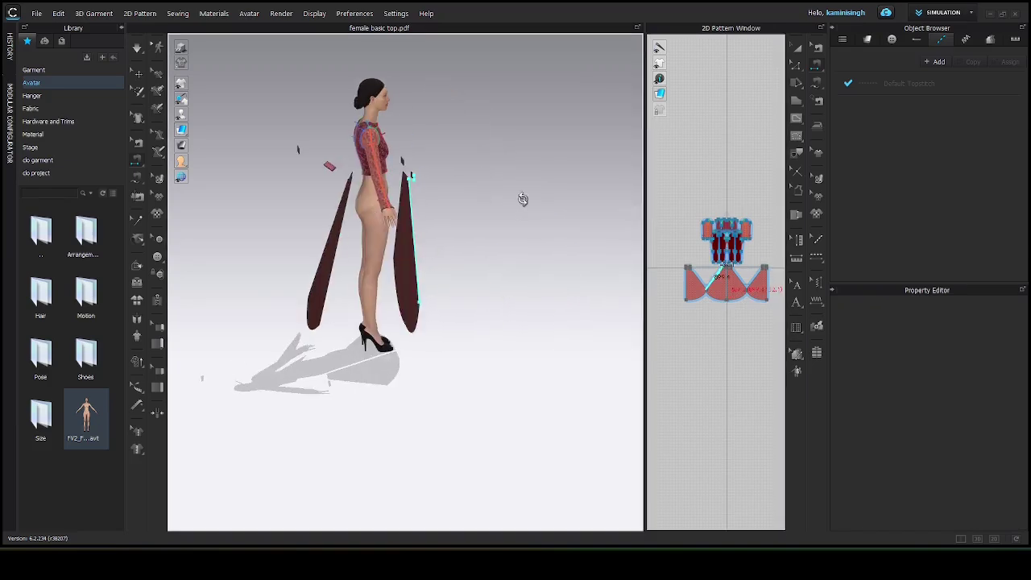
pyautogui.moveTo(523, 199); pyautogui.dragTo(612, 210, button='right')
pyautogui.click(282, 271)
pyautogui.moveTo(286, 276); pyautogui.dragTo(404, 232, button='right')
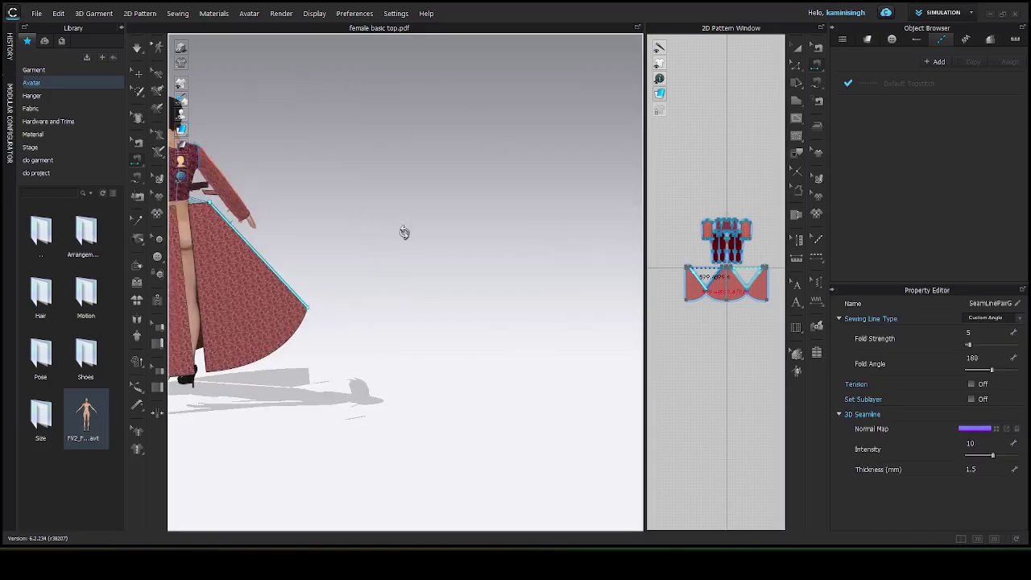
pyautogui.moveTo(178, 235); pyautogui.dragTo(403, 235, button='middle')
pyautogui.click(402, 250)
pyautogui.click(419, 251)
pyautogui.moveTo(411, 242); pyautogui.dragTo(448, 159, button='right')
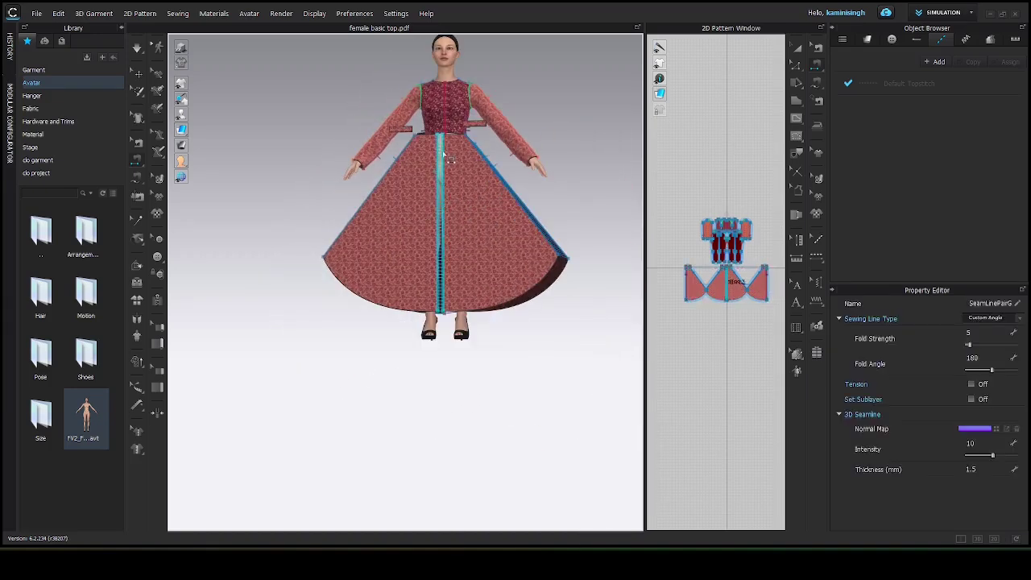
# - Sew the lower edges of the front waistband pieces to the upper edges of the front skirt panels
pyautogui.scroll(5, 476, 347)
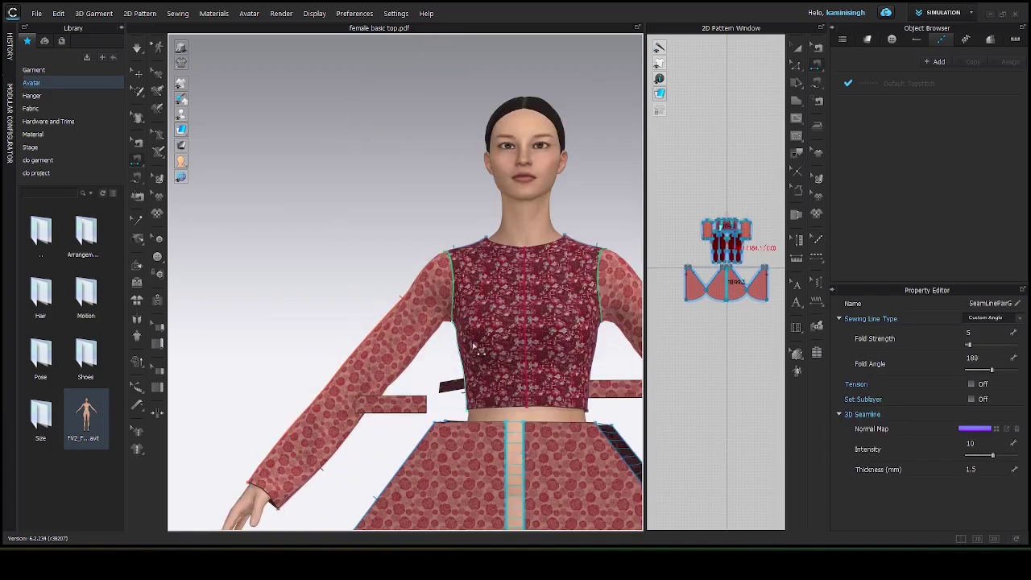
pyautogui.moveTo(488, 363); pyautogui.dragTo(373, 181, button='middle')
pyautogui.click(473, 208)
pyautogui.click(469, 231)
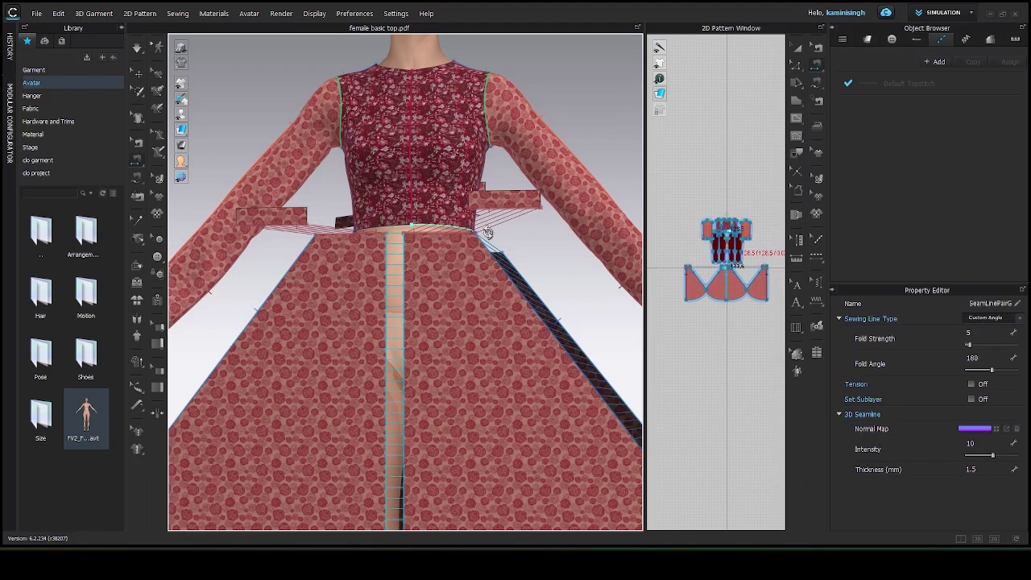
# - Sew the lower edges of the back waistband pieces to the upper edges of the back skirt panels
pyautogui.moveTo(488, 233); pyautogui.dragTo(460, 230, button='right')
pyautogui.scroll(-4, 459, 229)
pyautogui.moveTo(398, 265); pyautogui.dragTo(315, 277, button='right')
pyautogui.moveTo(315, 276); pyautogui.dragTo(517, 307, button='middle')
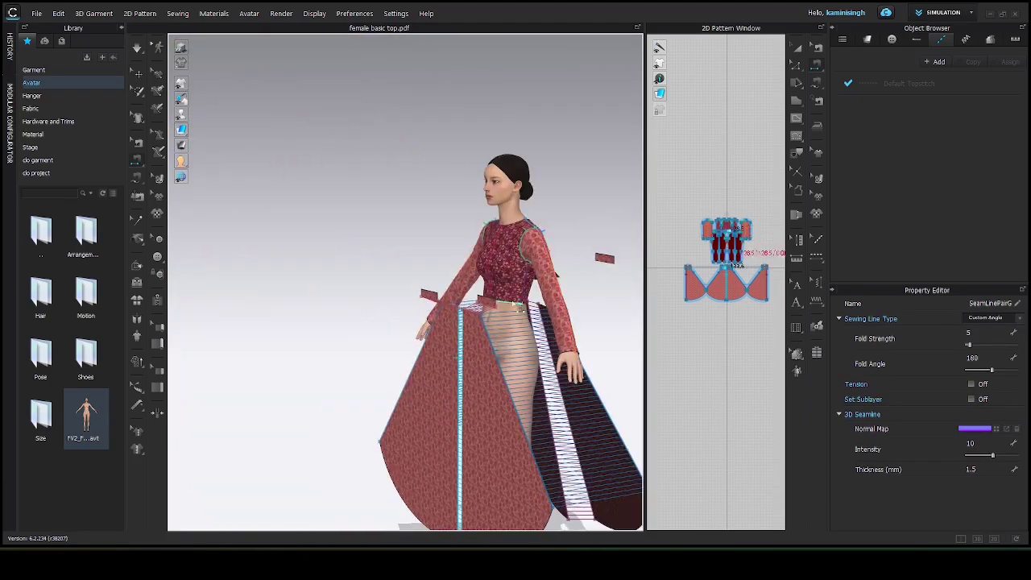
pyautogui.moveTo(411, 230); pyautogui.dragTo(400, 226, button='right')
pyautogui.click(393, 224)
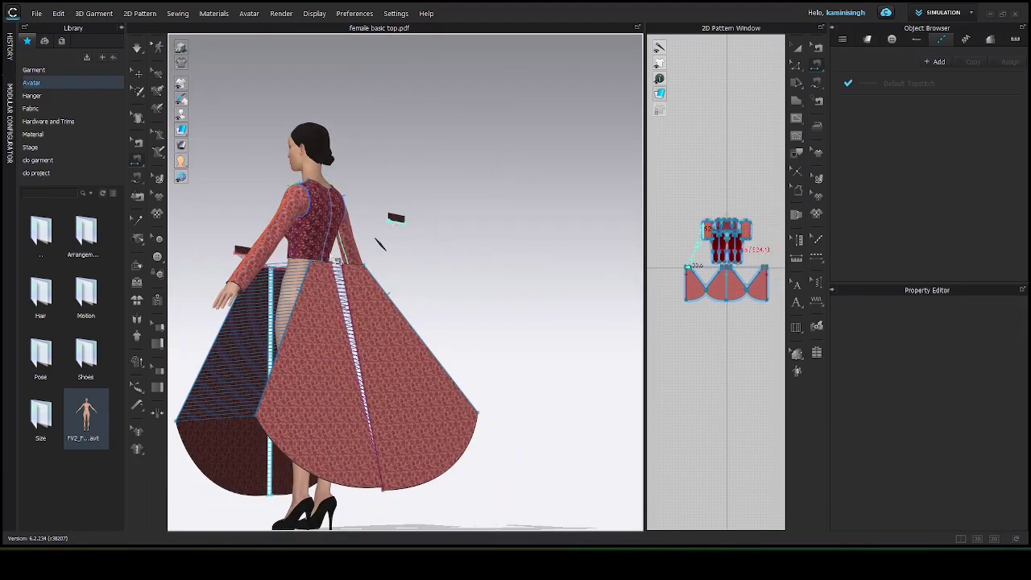
pyautogui.click(330, 263)
# - Reposition the two back waistband pieces just above the back skirt panels and rotate the flipped one to face outward
pyautogui.moveTo(408, 274); pyautogui.dragTo(341, 235, button='right')
pyautogui.scroll(-3, 341, 234)
pyautogui.moveTo(267, 192); pyautogui.dragTo(274, 203, button='right')
pyautogui.moveTo(274, 203); pyautogui.dragTo(500, 152, button='middle')
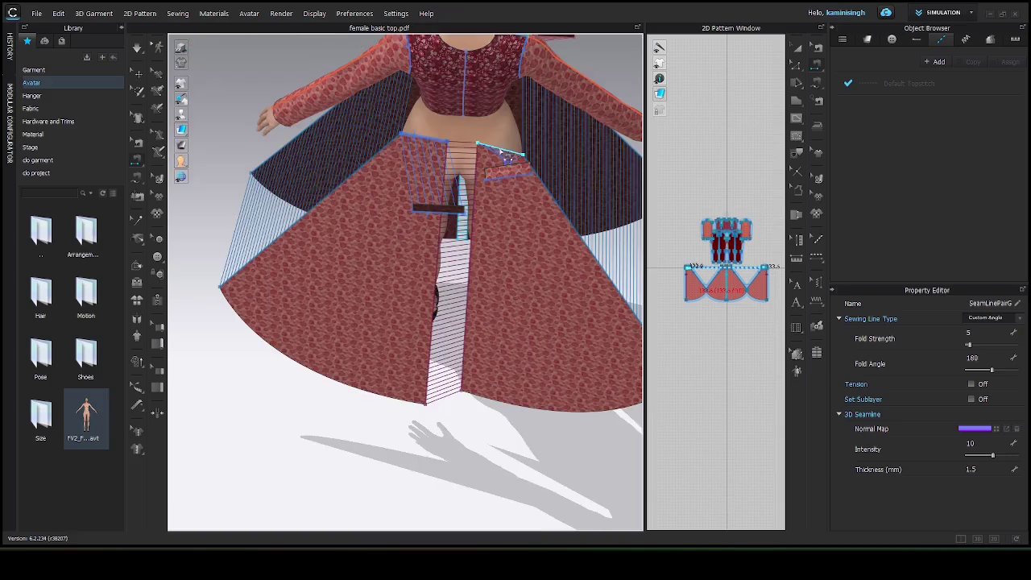
pyautogui.click(441, 211)
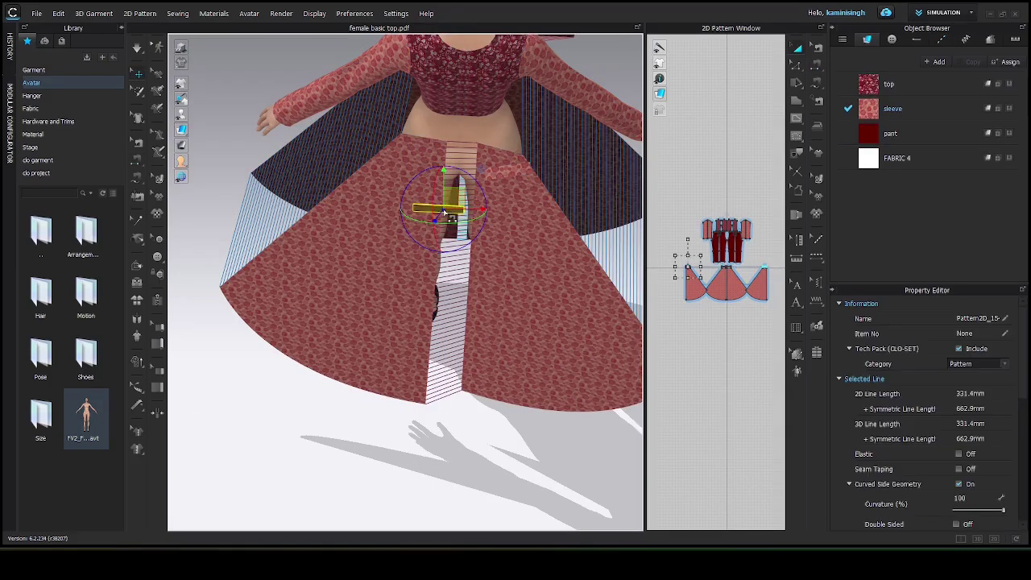
pyautogui.moveTo(451, 201); pyautogui.dragTo(428, 110)
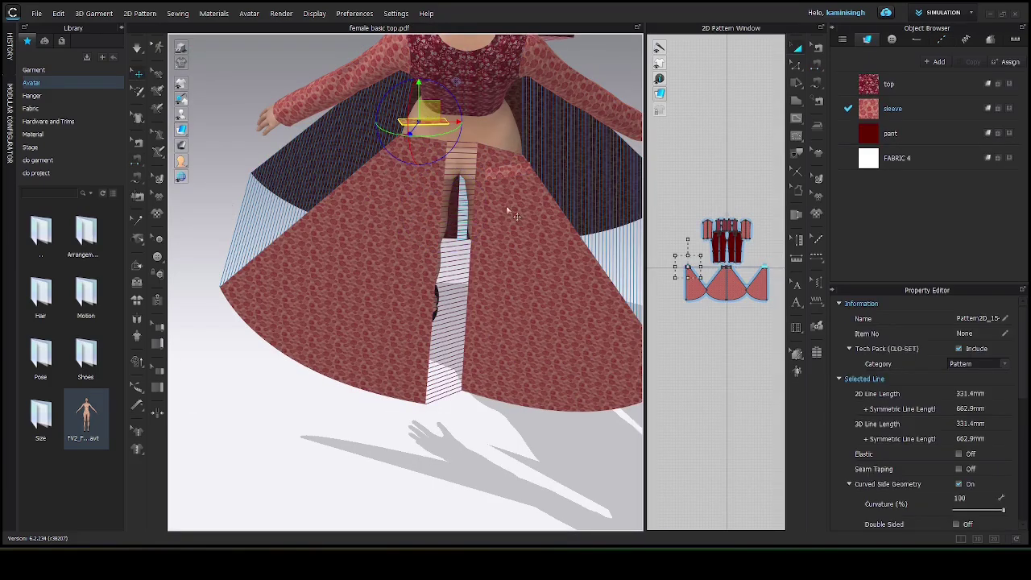
pyautogui.scroll(-1, 507, 211)
pyautogui.moveTo(508, 160); pyautogui.dragTo(507, 121)
pyautogui.click(425, 110)
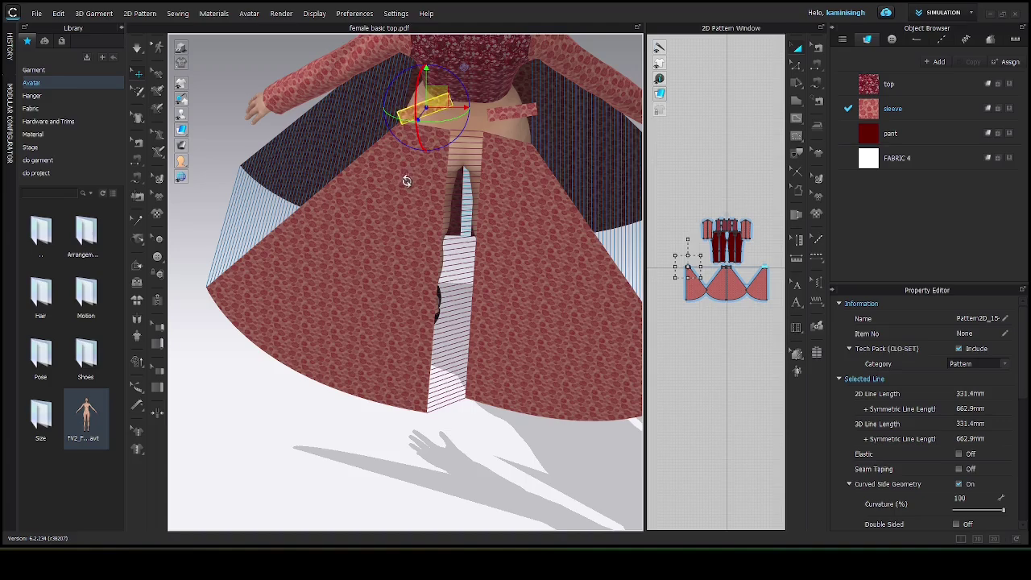
# - Sew the back waistband pieces together at centre back and join their outer ends to the front waistband pieces
pyautogui.press('b')
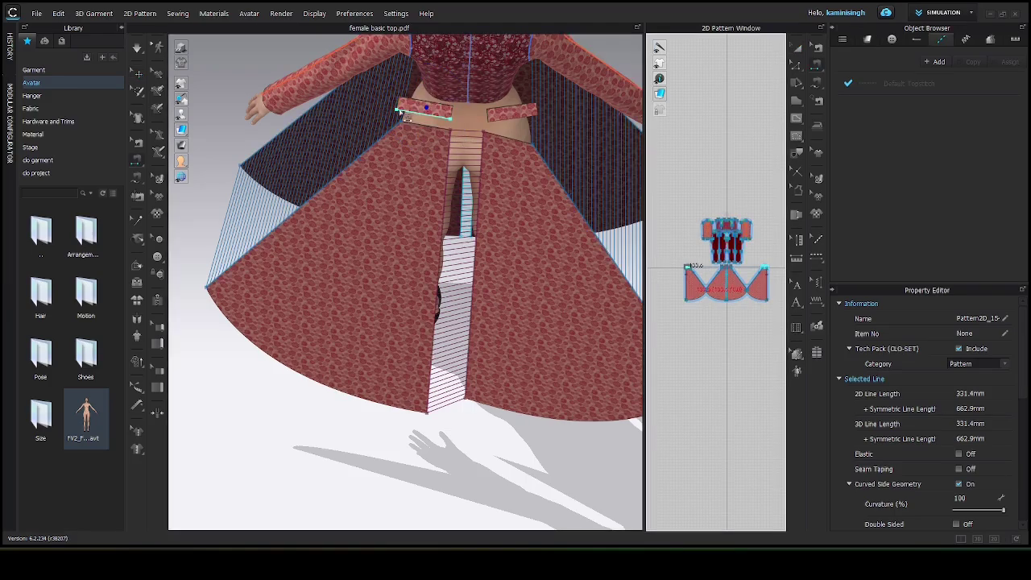
pyautogui.click(511, 120)
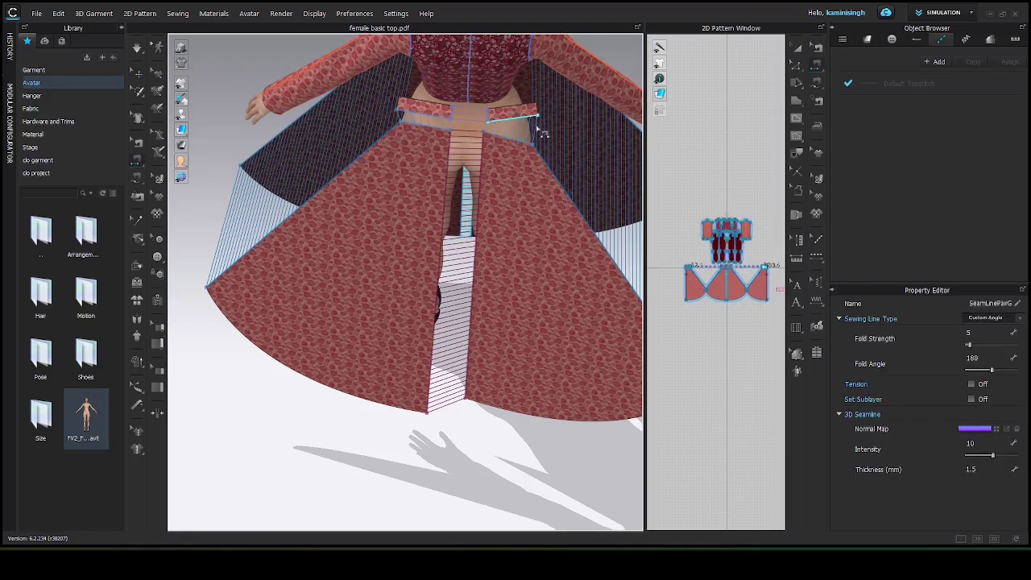
pyautogui.moveTo(513, 127); pyautogui.dragTo(506, 366, button='right')
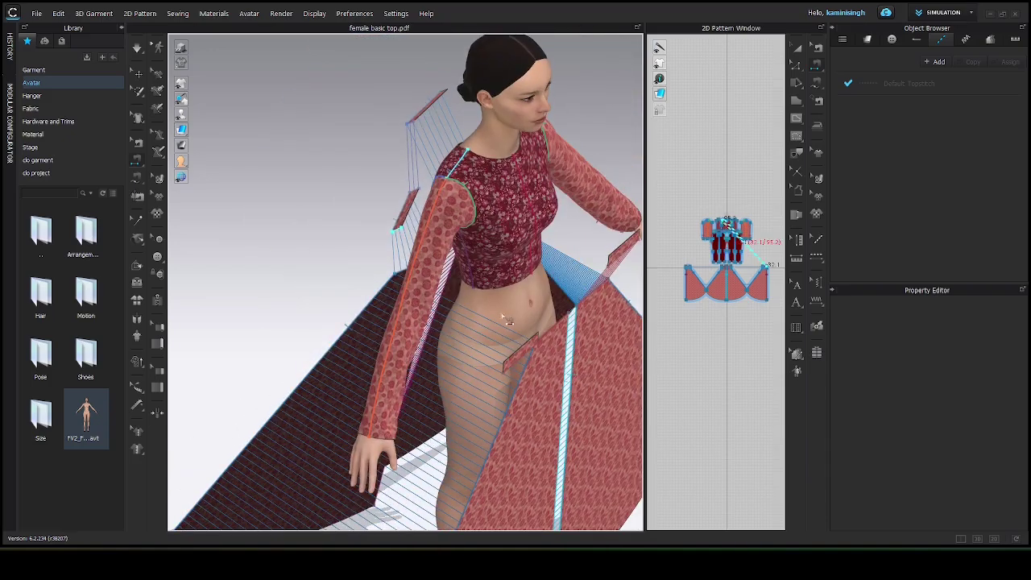
pyautogui.click(503, 363)
pyautogui.scroll(-2, 495, 305)
pyautogui.moveTo(541, 317); pyautogui.dragTo(464, 281, button='right')
pyautogui.scroll(-3, 383, 294)
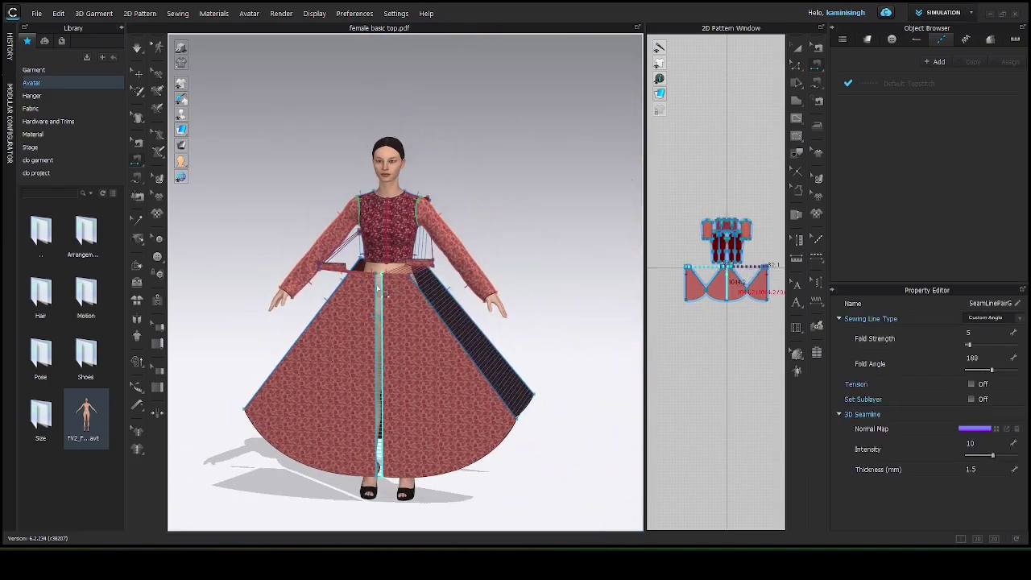
# - Simulate the sewn skirt on the avatar to test the drape, and undo the simulation
pyautogui.press('space')
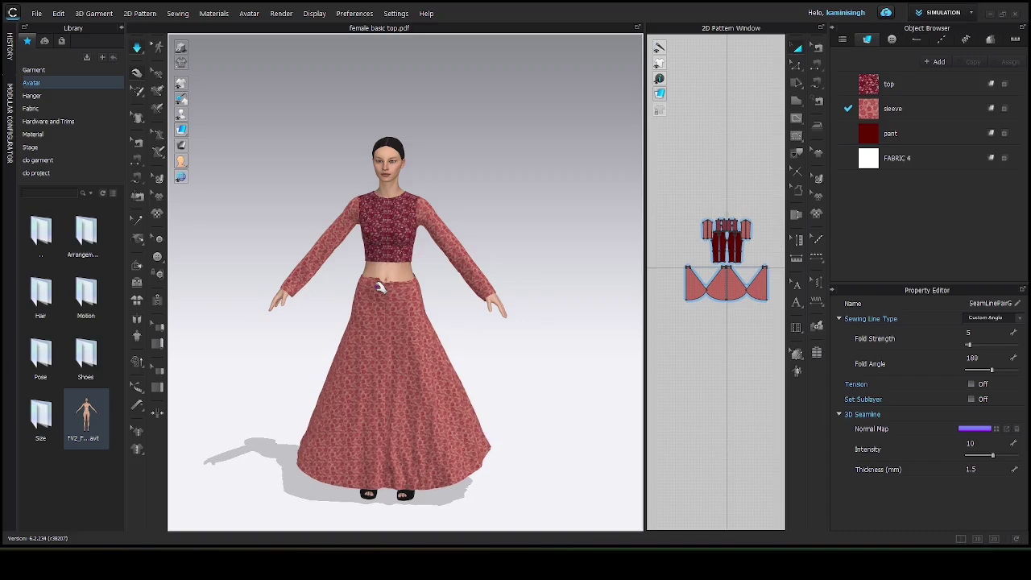
pyautogui.hotkey('ctrl', 'z')
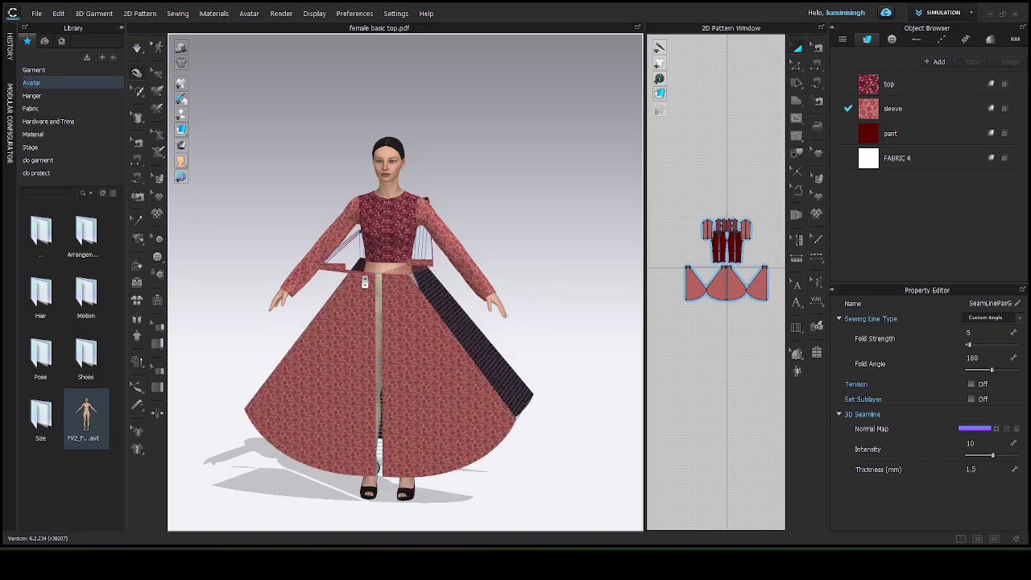
# - Sew the inner ends of the two front waistband pieces together at centre front
pyautogui.scroll(5, 364, 282)
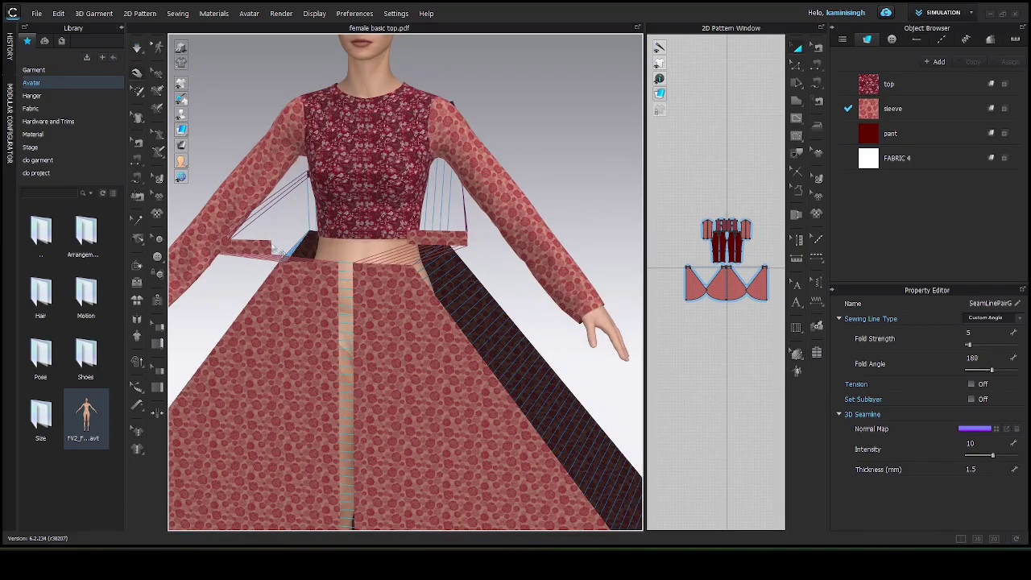
pyautogui.hotkey('ctrl', 'a')
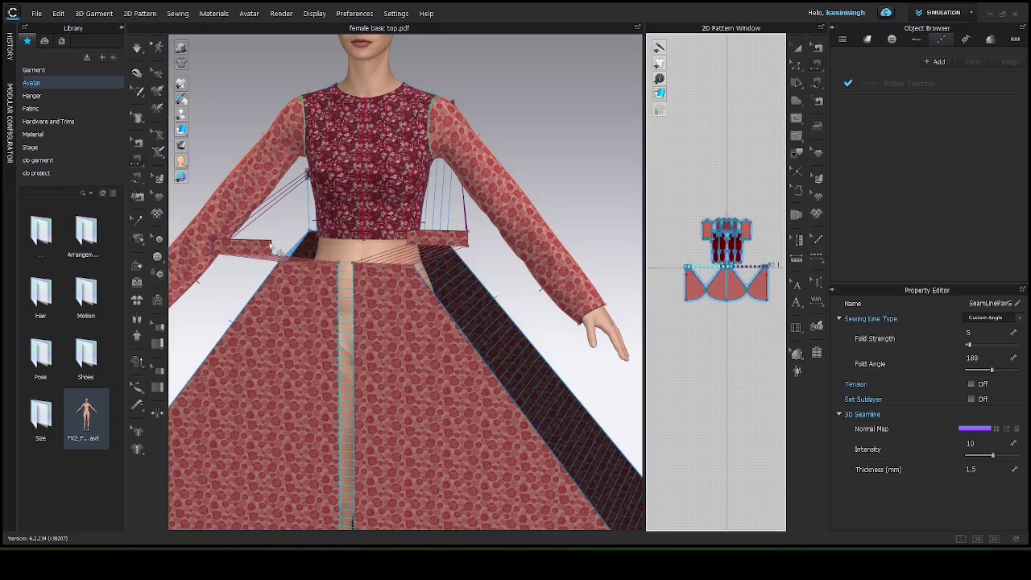
pyautogui.click(271, 245)
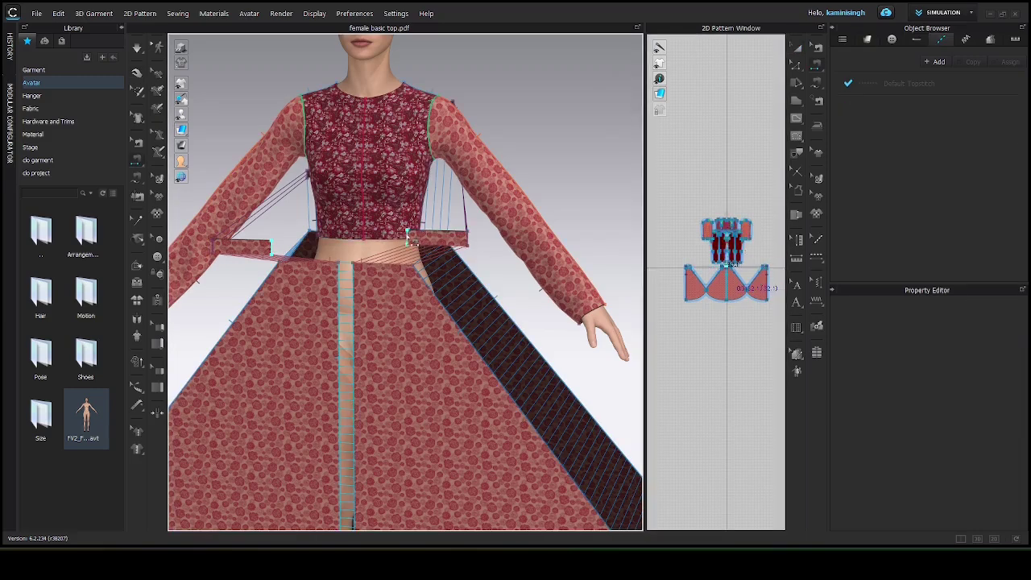
pyautogui.click(409, 237)
# - Simulate the sewn skirt and waistband on the avatar and check the full-length drape
pyautogui.press('space')
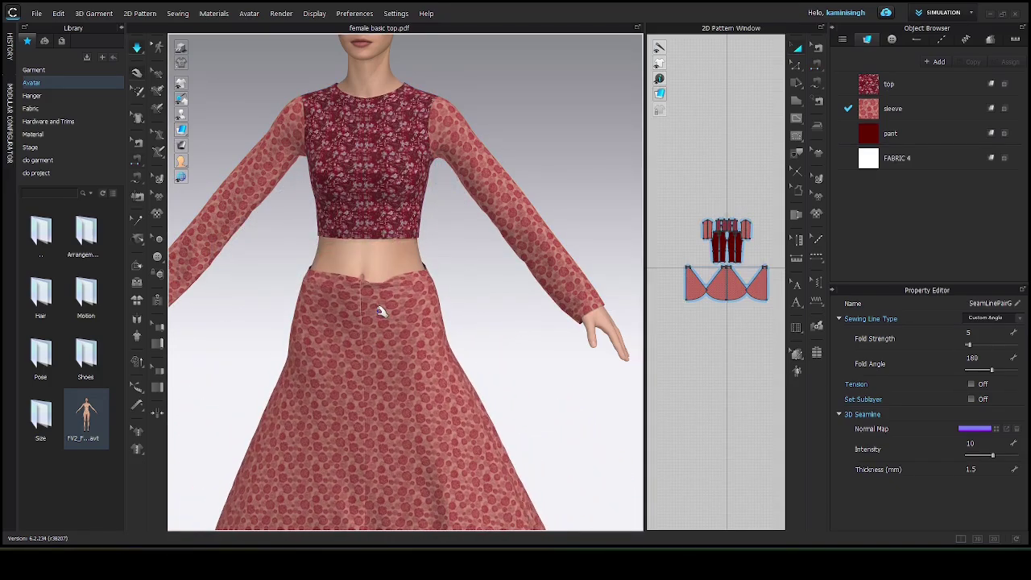
pyautogui.scroll(1, 379, 302)
pyautogui.scroll(-5, 379, 302)
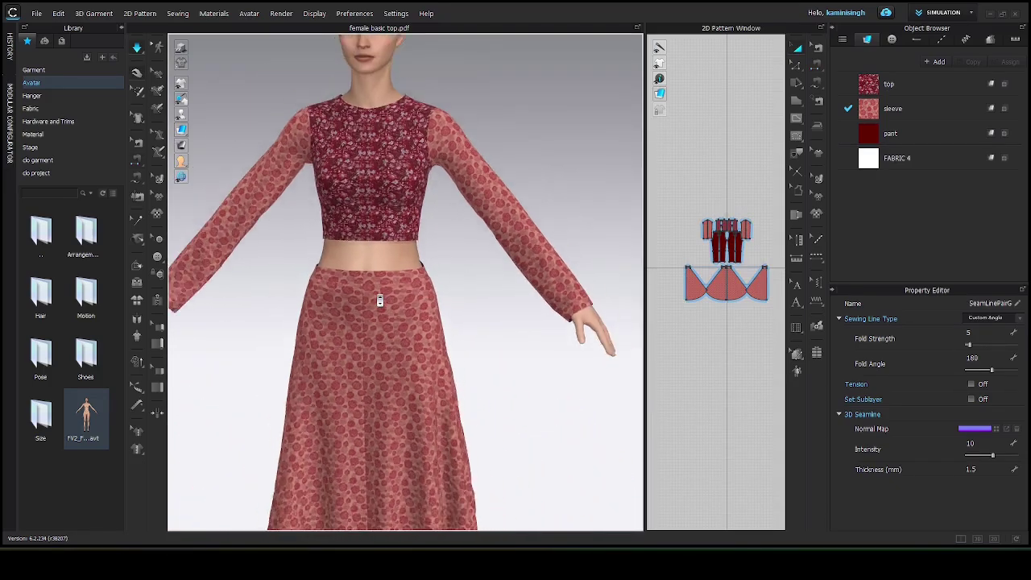
pyautogui.moveTo(394, 354)
pyautogui.mouseDown(button='right')
pyautogui.moveTo(402, 325)
pyautogui.moveTo(409, 355)
pyautogui.mouseUp(button='right')
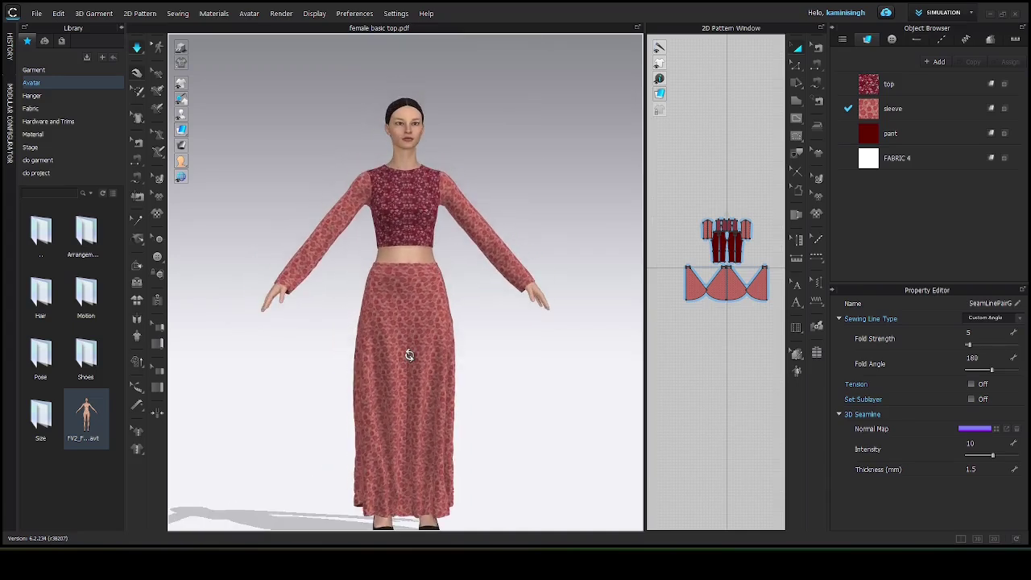
pyautogui.scroll(1, 404, 345)
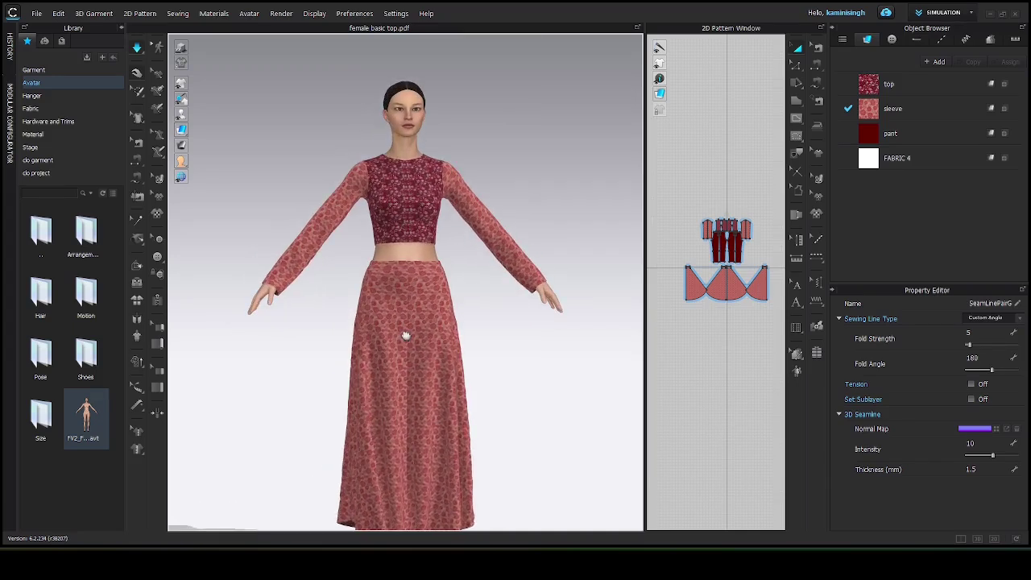
pyautogui.moveTo(405, 335); pyautogui.dragTo(398, 276, button='middle')
pyautogui.moveTo(414, 301); pyautogui.dragTo(406, 326, button='right')
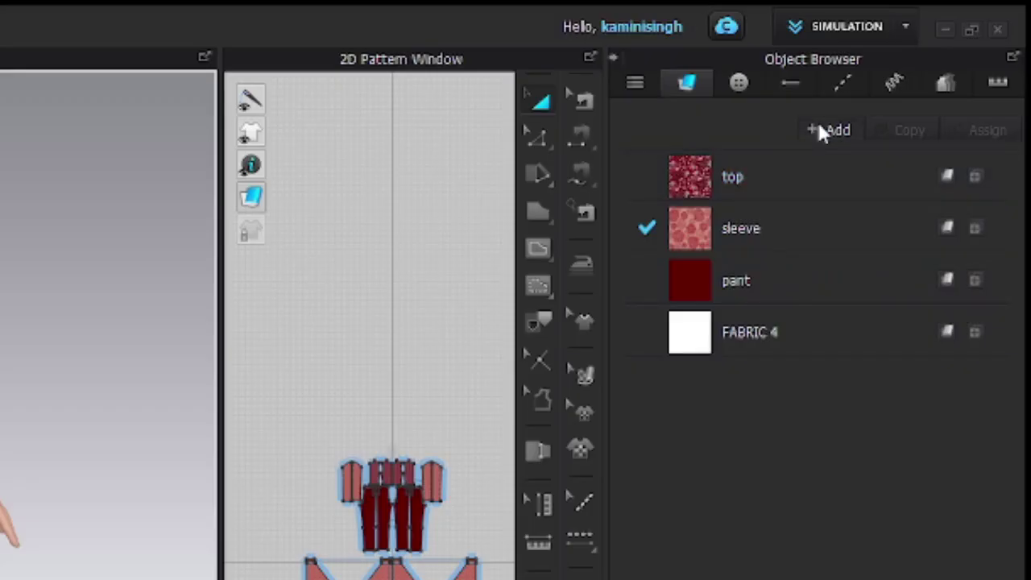
# - Add a new fabric named skirt 5 and apply it to the front skirt panel on the avatar's left side
pyautogui.click(818, 133)
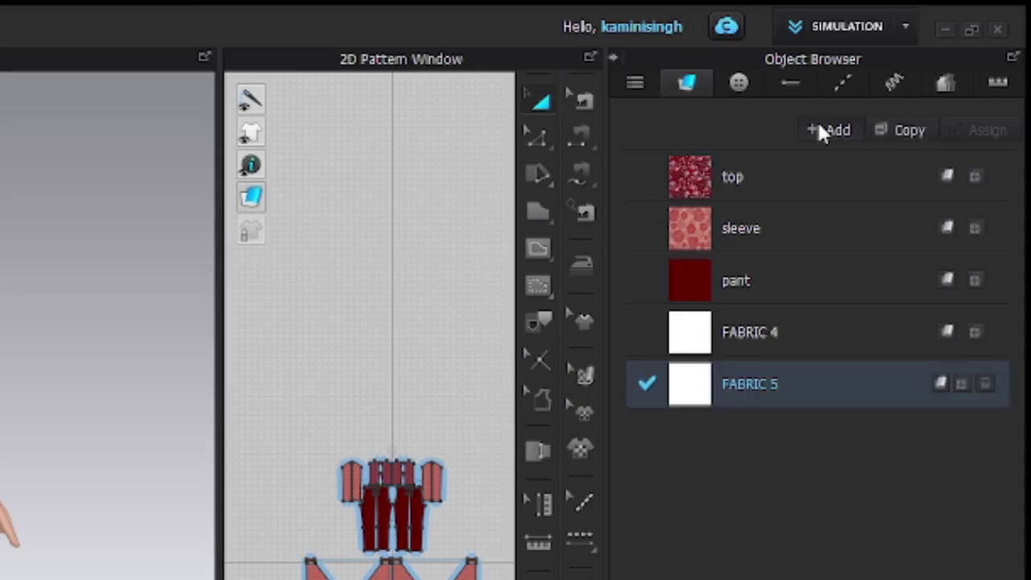
pyautogui.doubleClick(751, 383)
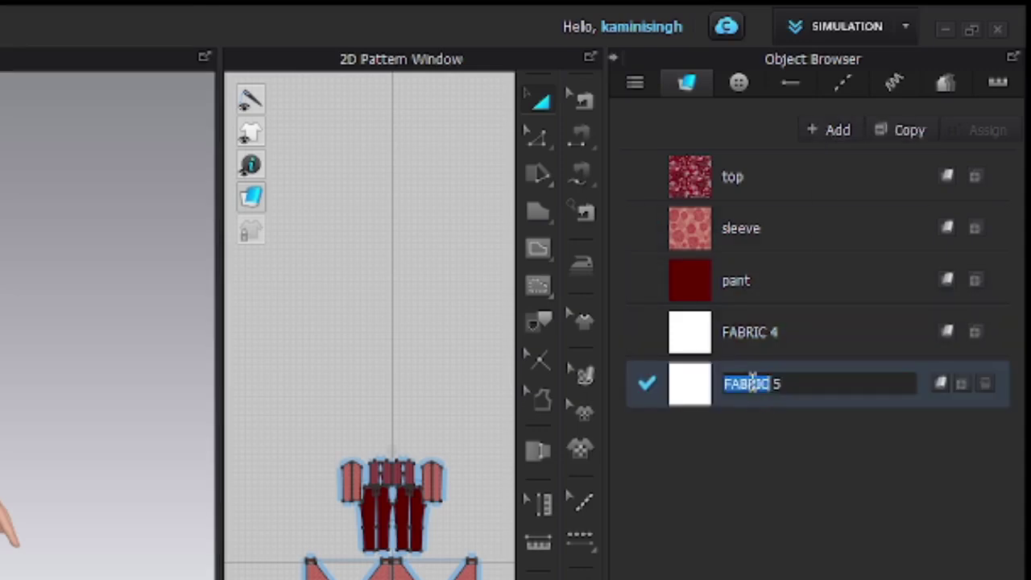
pyautogui.write('skirt')
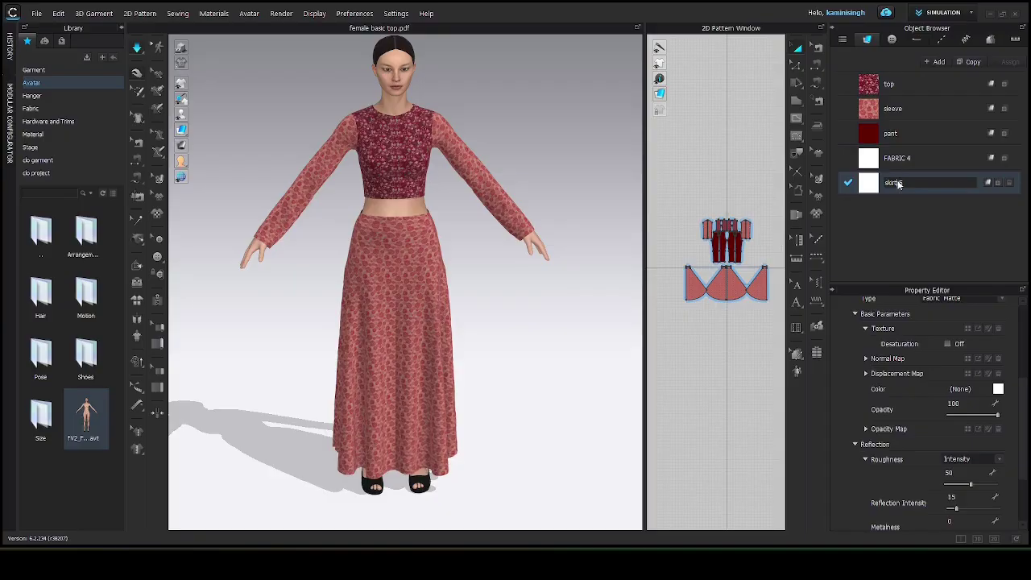
pyautogui.press('Return')
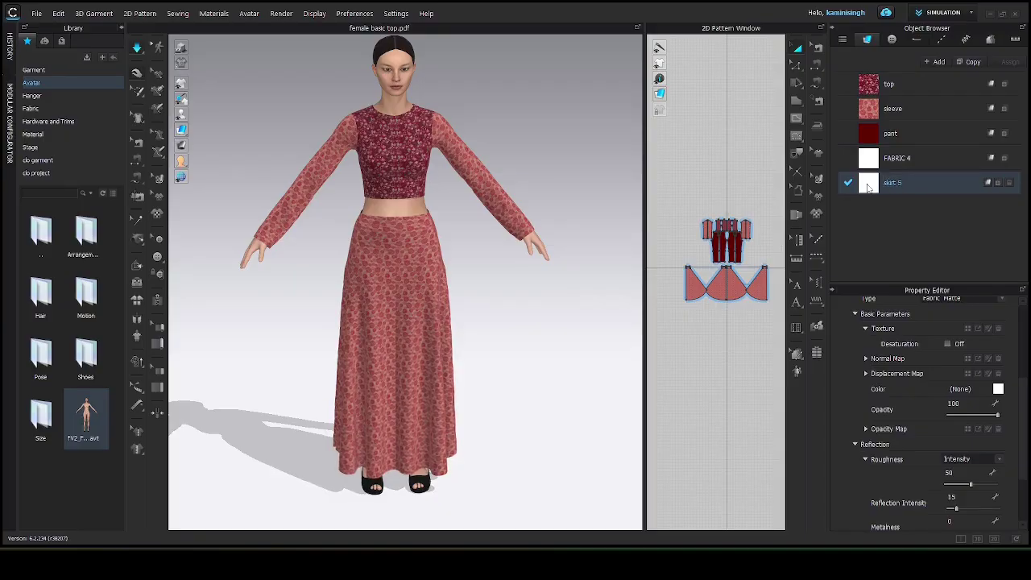
pyautogui.moveTo(868, 187); pyautogui.dragTo(410, 300)
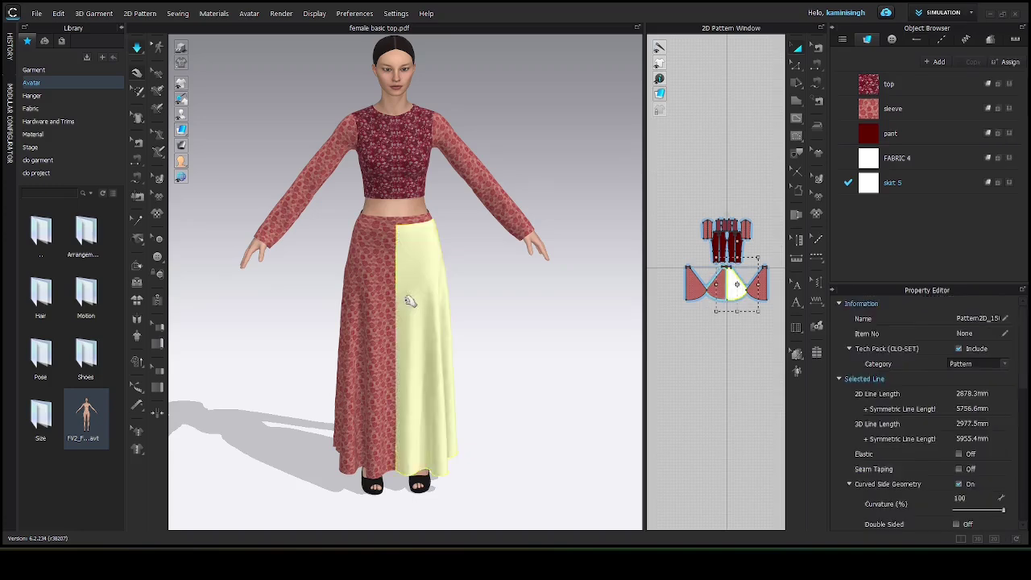
# - Set the colour of the skirt 5 fabric to dark red AC0202
pyautogui.scroll(-4, 957, 448)
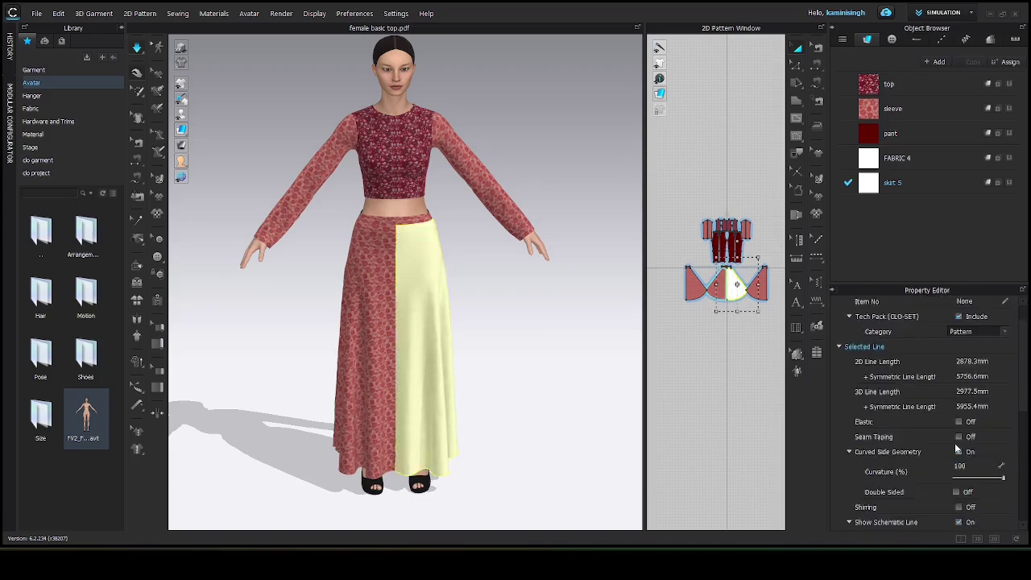
pyautogui.scroll(-2, 956, 448)
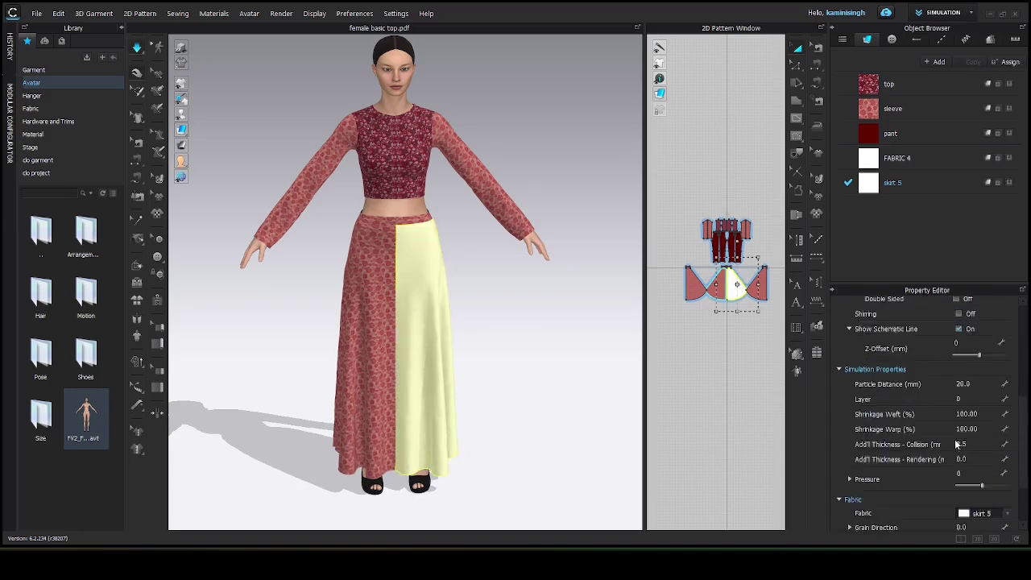
pyautogui.scroll(6, 956, 442)
pyautogui.scroll(-10, 956, 437)
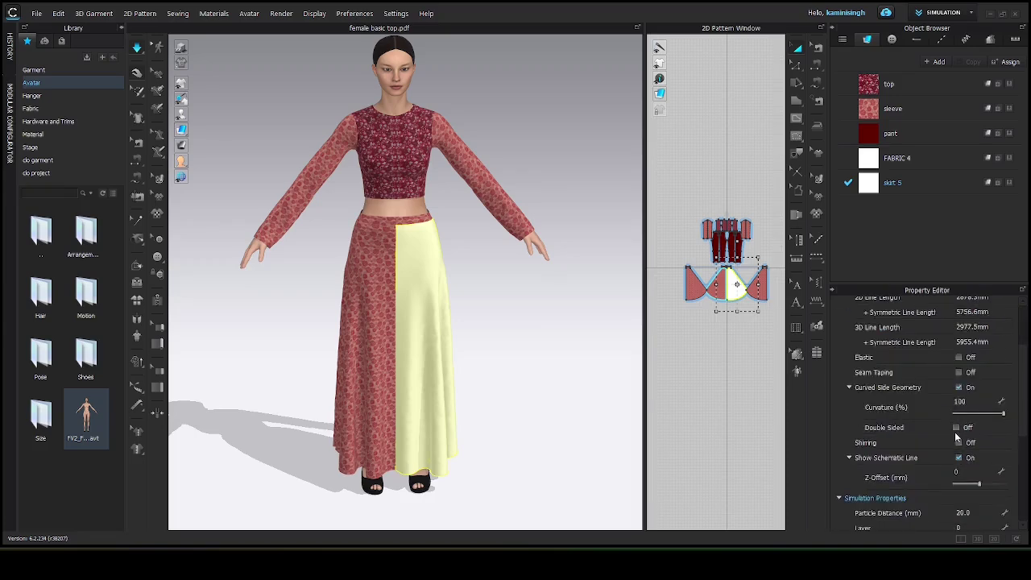
pyautogui.click(924, 182)
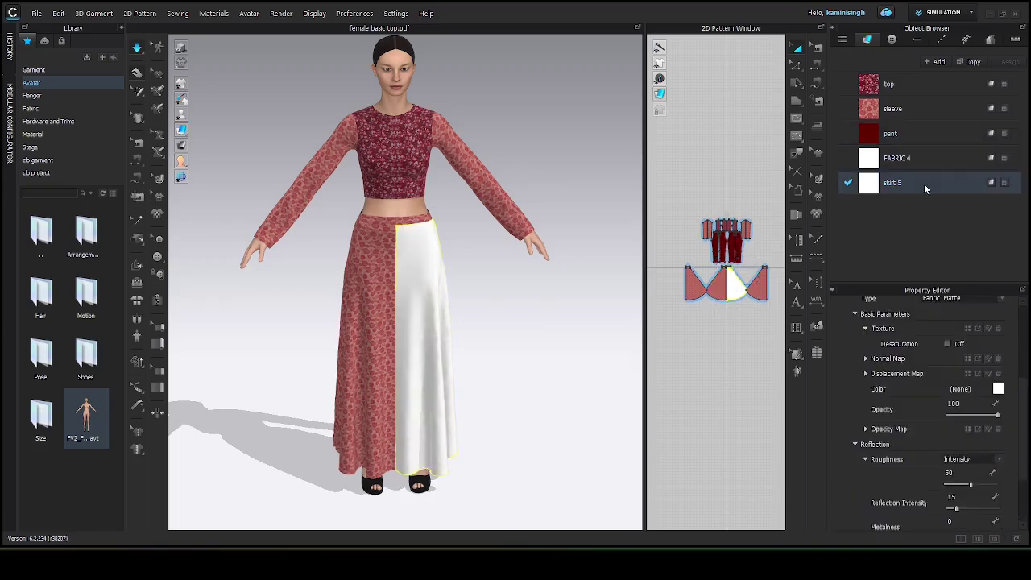
pyautogui.click(998, 389)
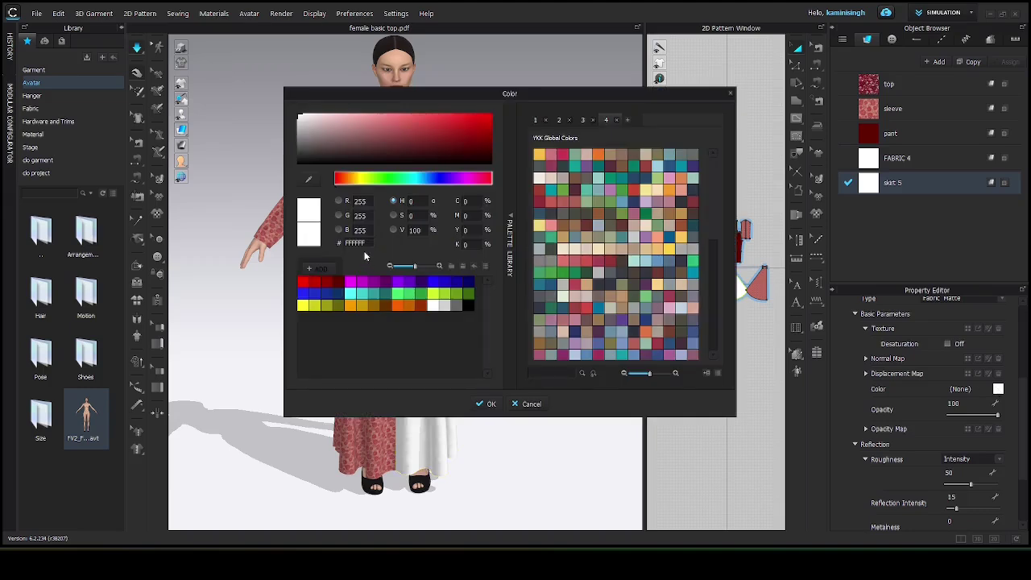
pyautogui.click(486, 128)
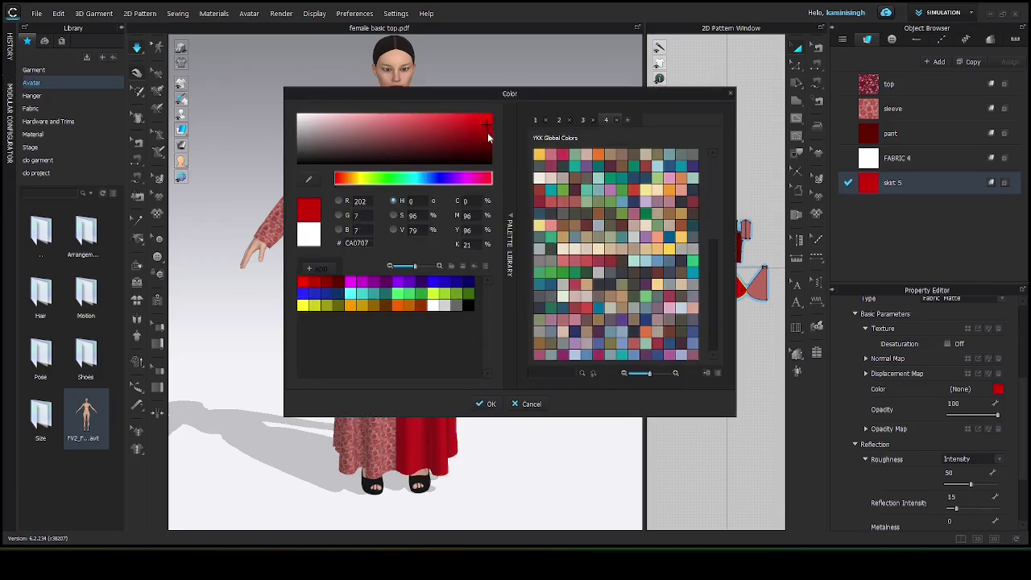
pyautogui.click(489, 136)
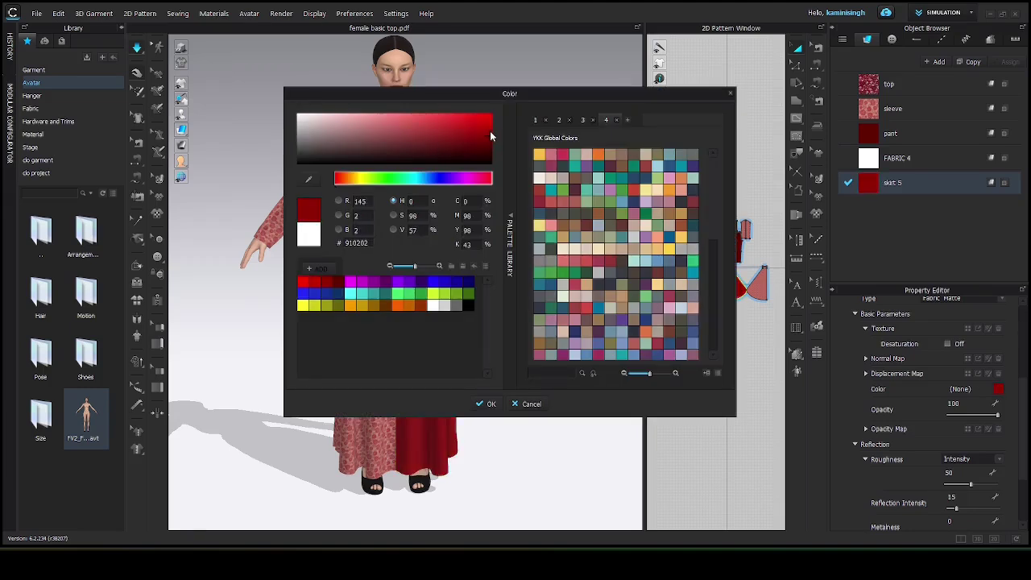
pyautogui.click(490, 129)
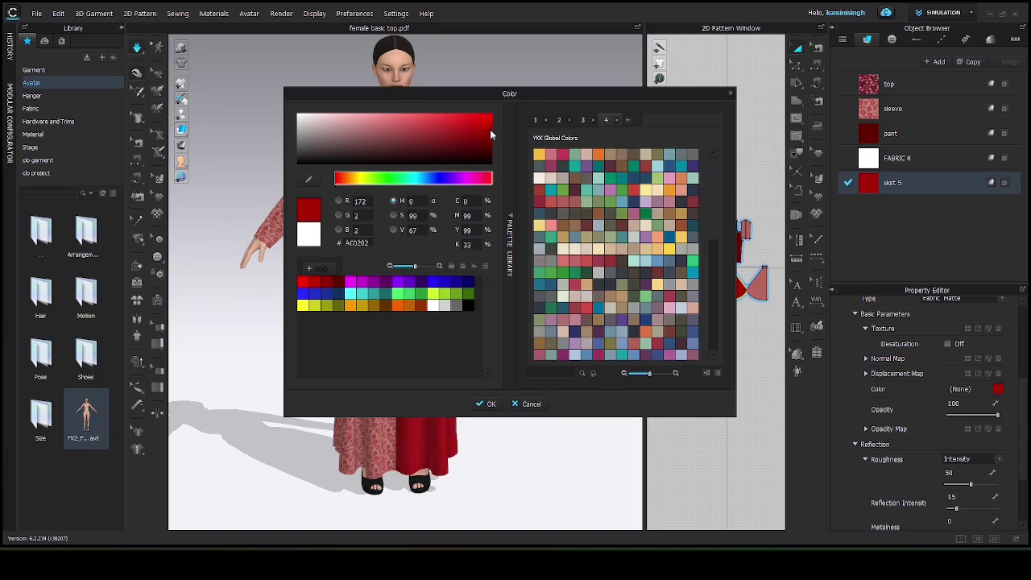
pyautogui.click(490, 405)
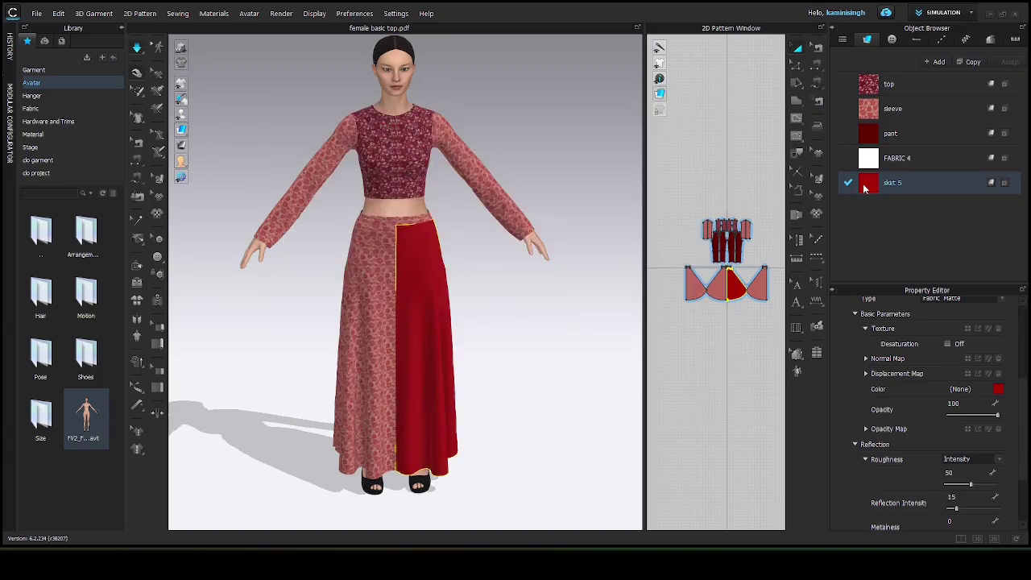
# - Apply the red skirt 5 fabric to the other front skirt panel and both back skirt panels
pyautogui.moveTo(861, 187); pyautogui.dragTo(595, 248)
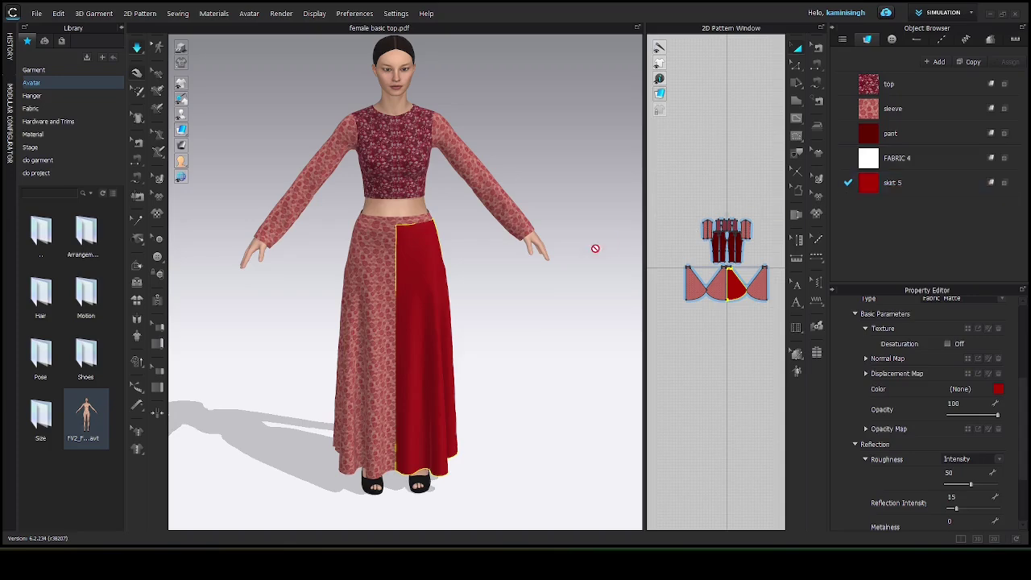
pyautogui.moveTo(405, 288); pyautogui.dragTo(386, 299)
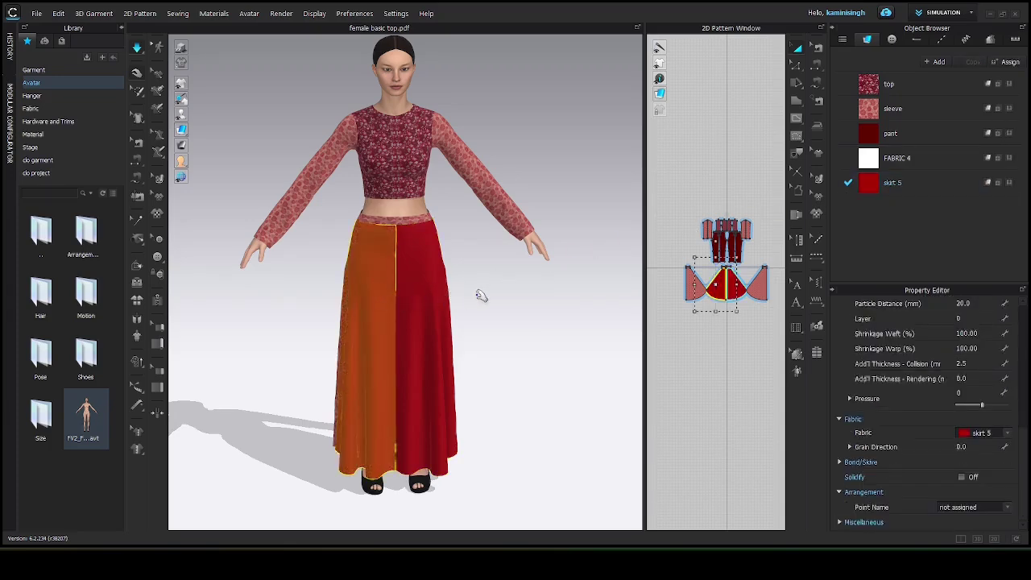
pyautogui.moveTo(477, 298); pyautogui.dragTo(295, 290, button='right')
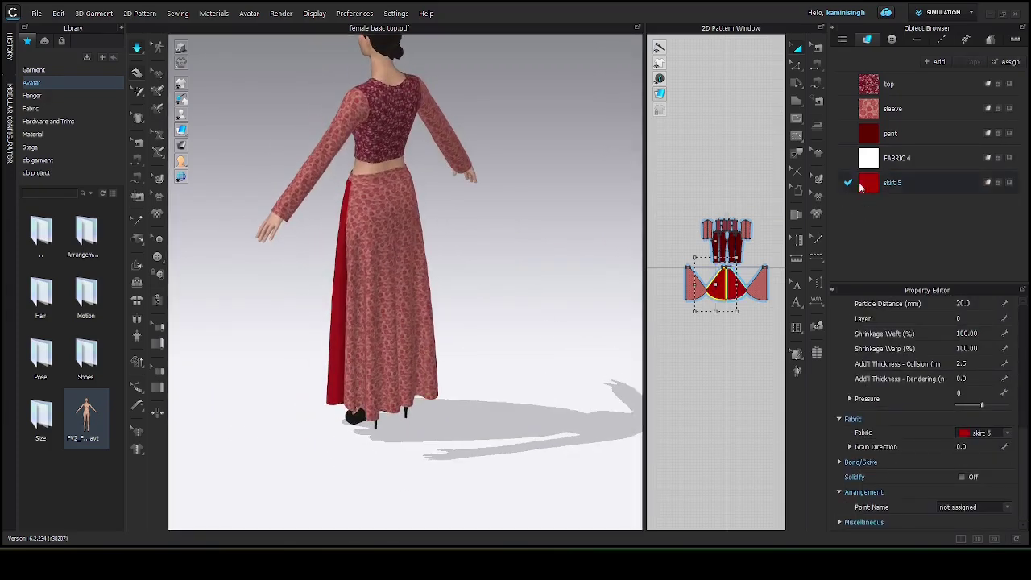
pyautogui.moveTo(423, 242); pyautogui.dragTo(372, 249)
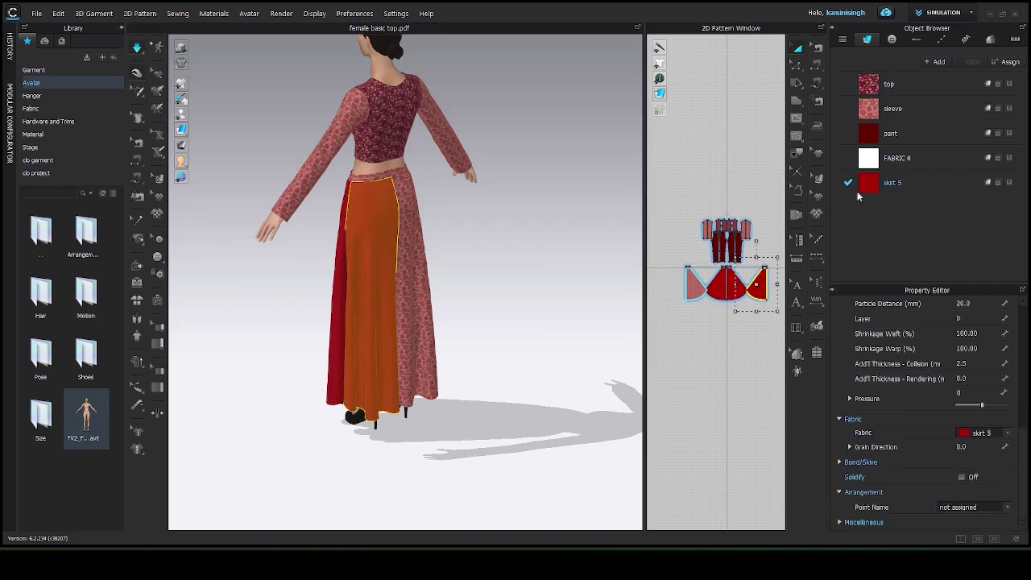
pyautogui.click(419, 302)
pyautogui.moveTo(347, 303); pyautogui.dragTo(552, 286, button='right')
pyautogui.click(554, 286)
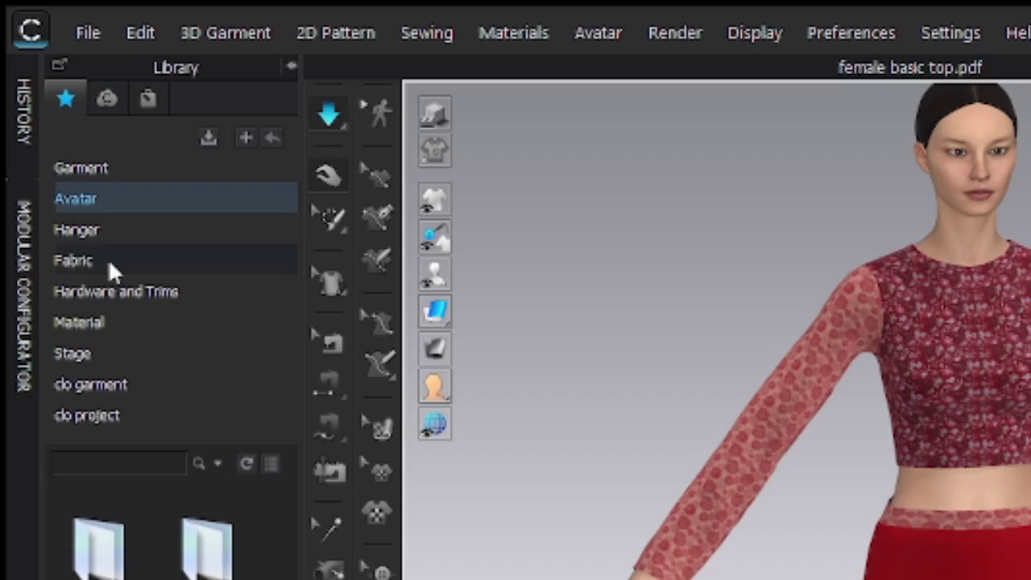
# - Replace the skirt 5 fabric with the Trim_Fusible_Rigid preset from the fabric library
pyautogui.click(77, 264)
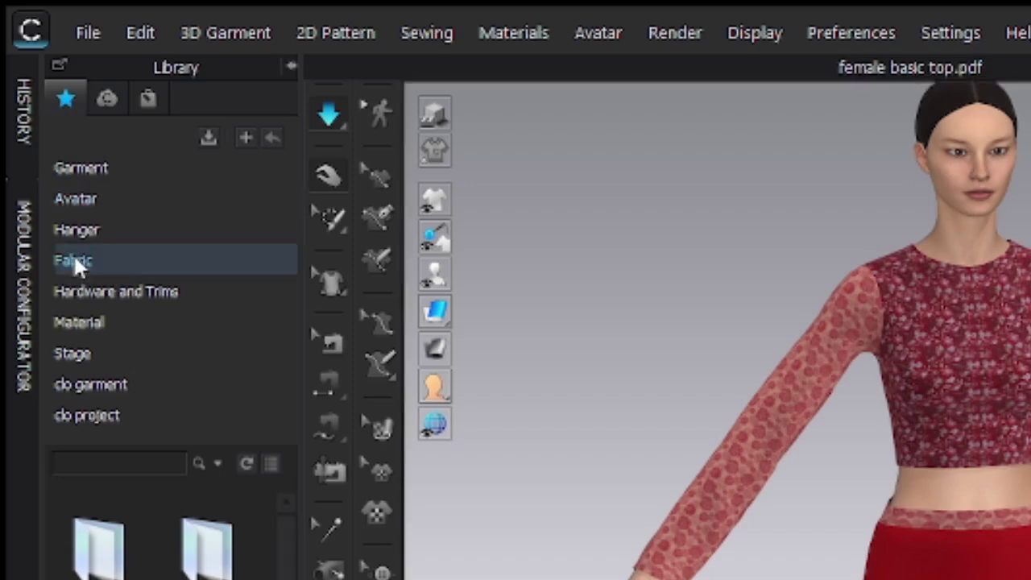
pyautogui.moveTo(62, 309)
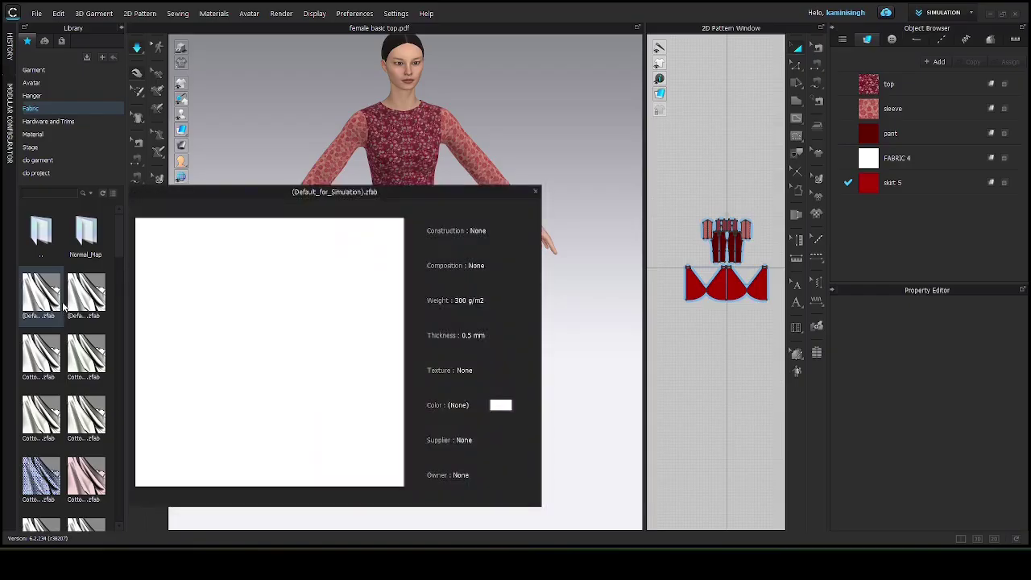
pyautogui.scroll(-6, 62, 307)
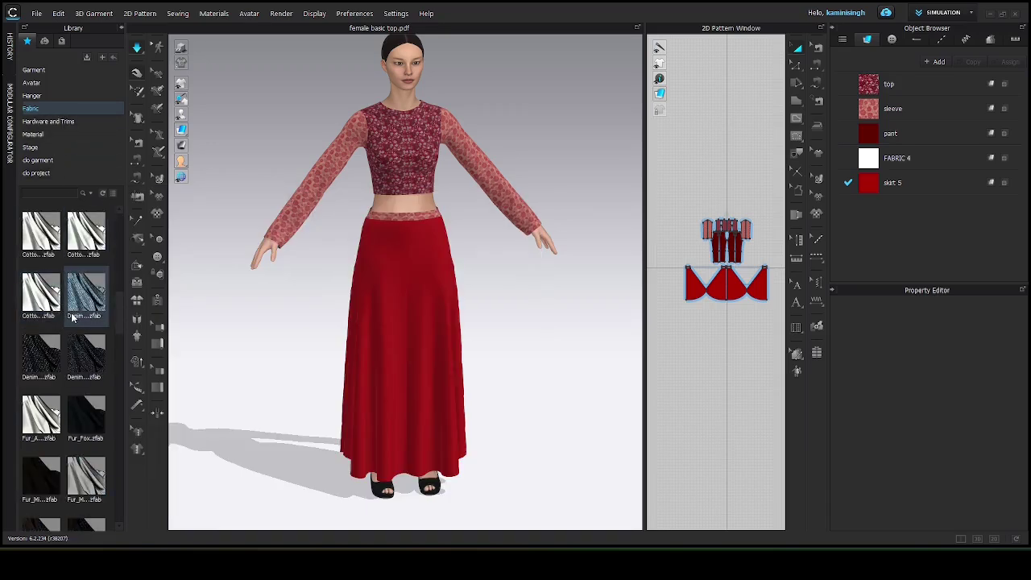
pyautogui.scroll(-10, 71, 317)
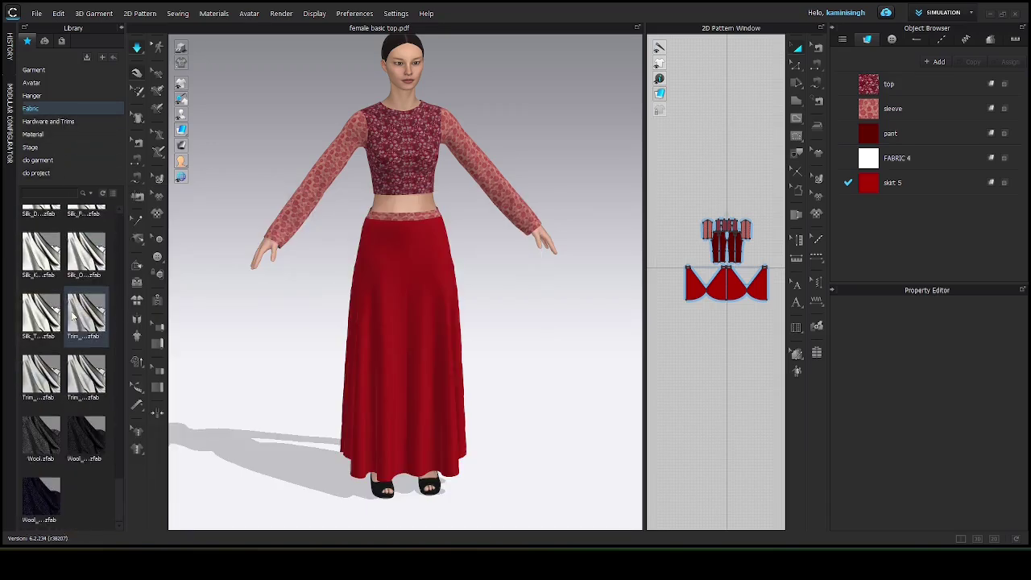
pyautogui.scroll(15, 72, 314)
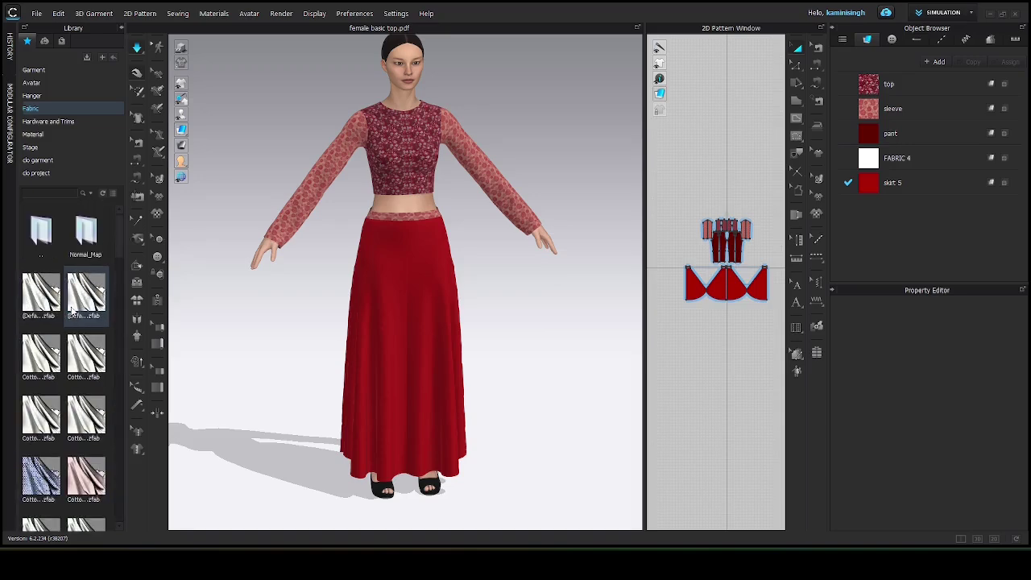
pyautogui.scroll(-15, 71, 305)
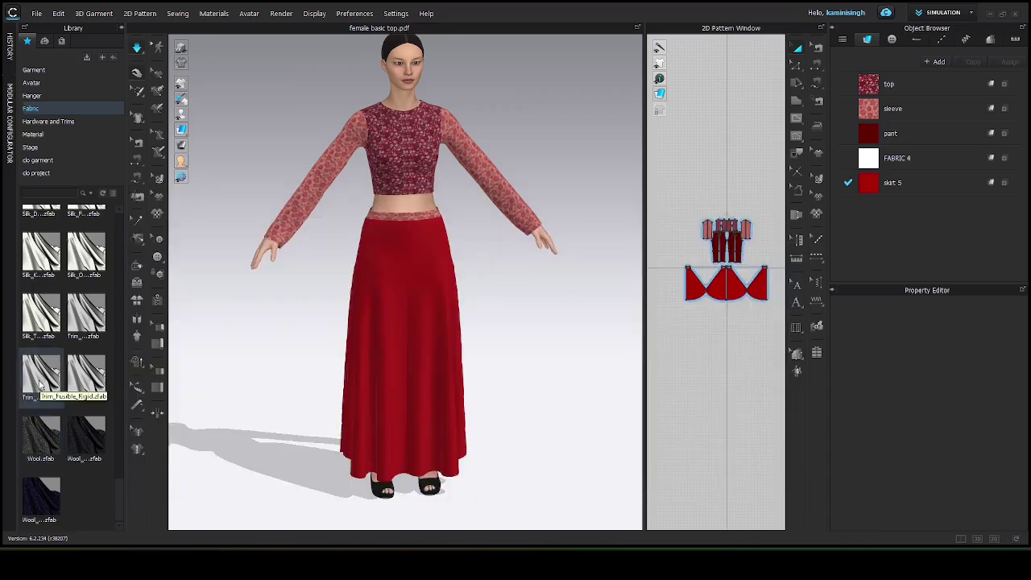
pyautogui.moveTo(42, 385); pyautogui.dragTo(872, 183)
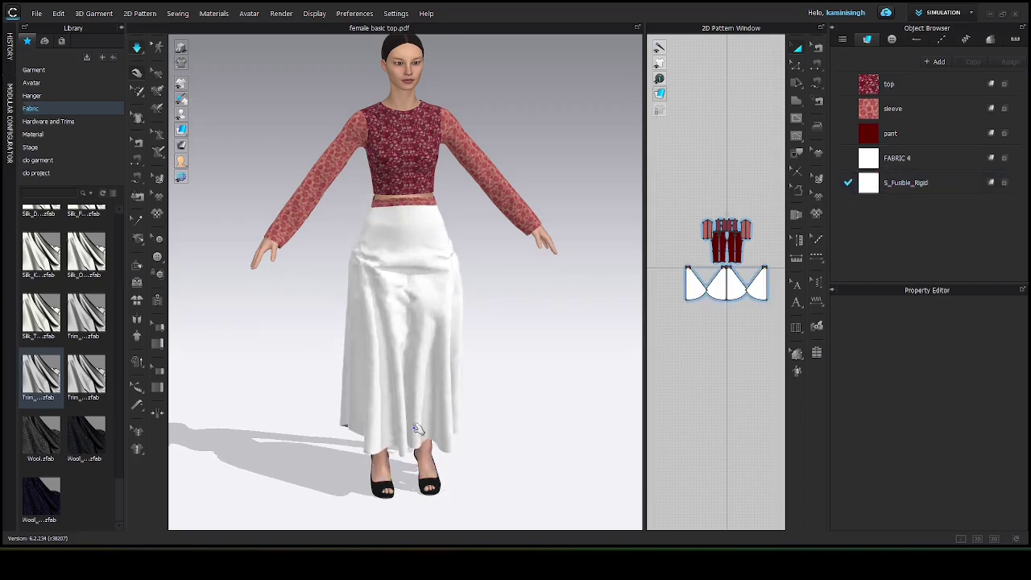
# - Pull the skirt's front hem outwards on both sides of the avatar during simulation to open up the flare
pyautogui.moveTo(348, 421); pyautogui.dragTo(221, 328)
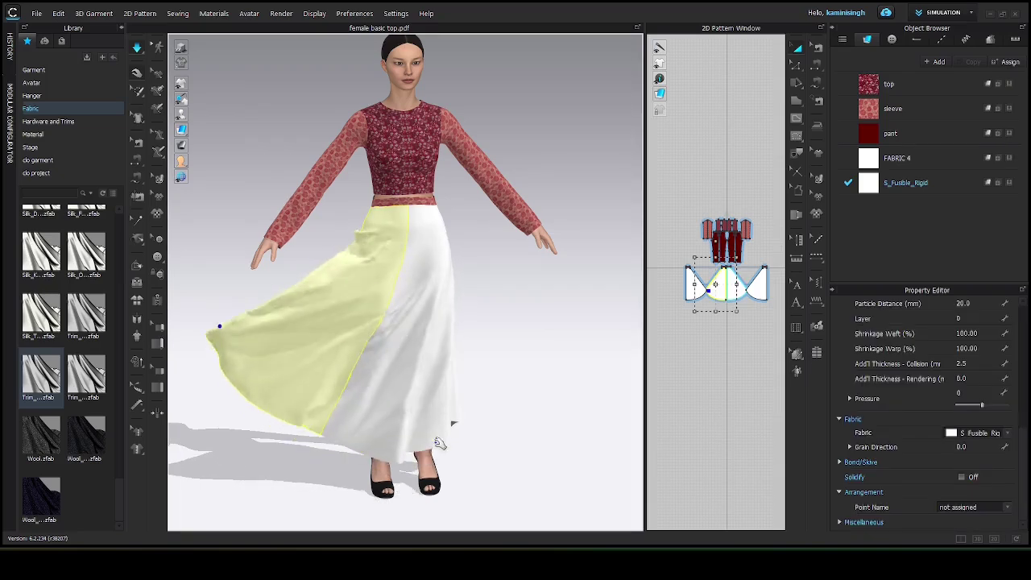
pyautogui.moveTo(453, 415); pyautogui.dragTo(542, 402)
pyautogui.moveTo(253, 346); pyautogui.dragTo(435, 405)
pyautogui.click(435, 405)
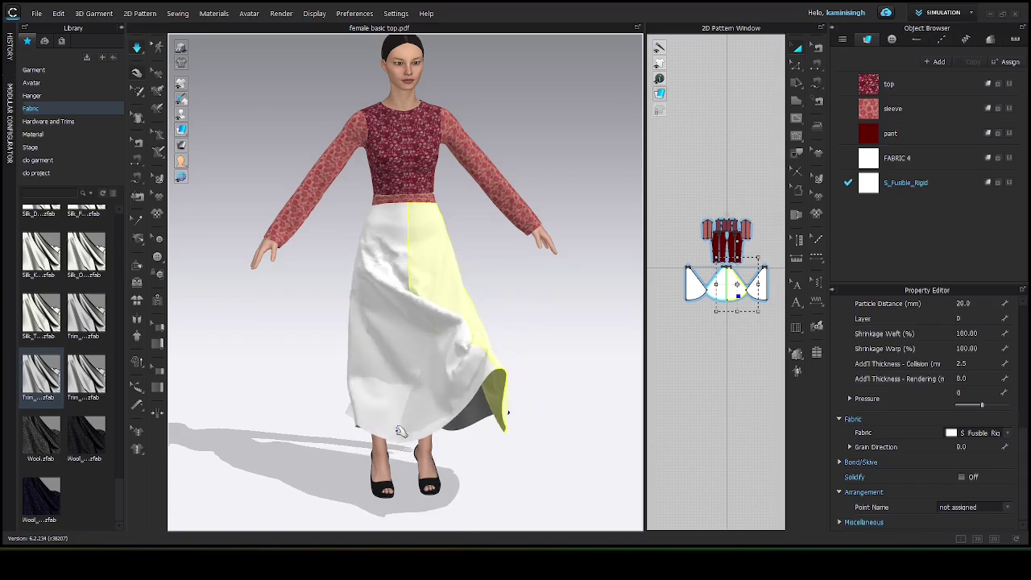
# - Pull both front skirt panels down during simulation so the waistband drops onto the hips
pyautogui.click(397, 246)
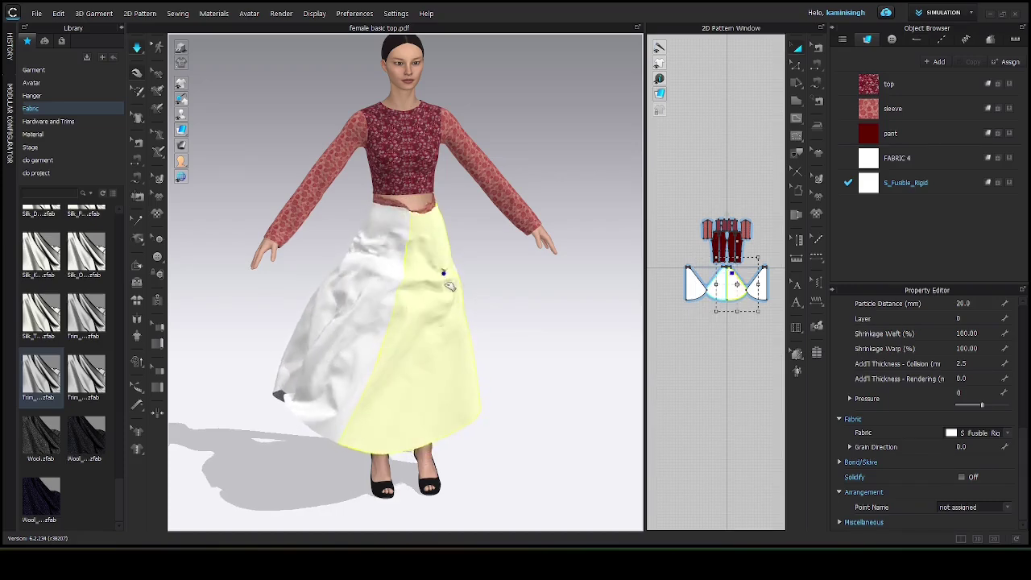
pyautogui.moveTo(355, 240); pyautogui.dragTo(326, 357)
pyautogui.moveTo(447, 273); pyautogui.dragTo(451, 373)
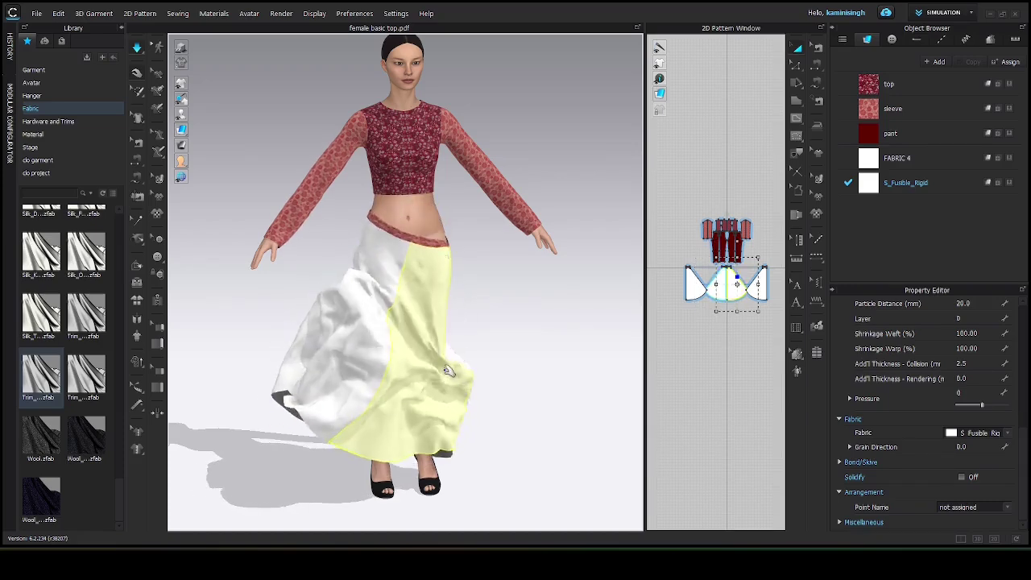
# - From the back view, pull the skirt's back waist down and even out the waistband while simulating
pyautogui.press('n')
pyautogui.moveTo(452, 366); pyautogui.dragTo(174, 297, button='right')
pyautogui.press('space')
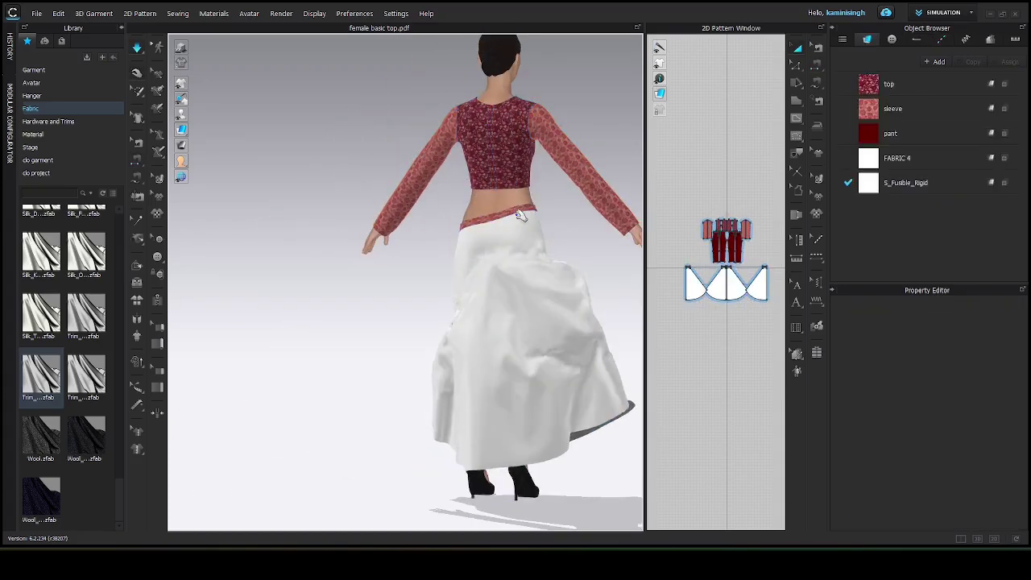
pyautogui.moveTo(523, 223); pyautogui.dragTo(520, 248)
pyautogui.click(474, 215)
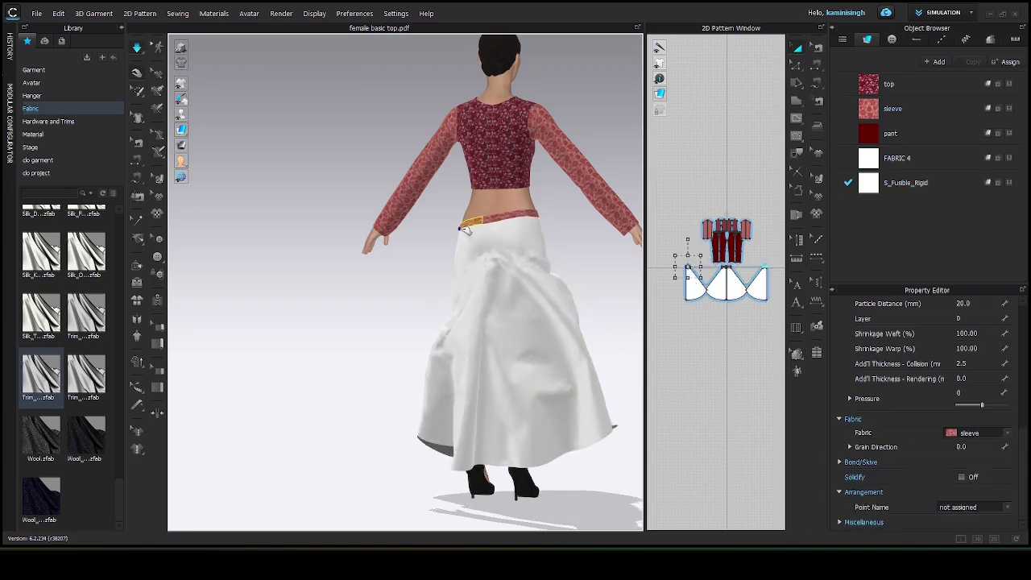
pyautogui.press('space')
pyautogui.press('space')
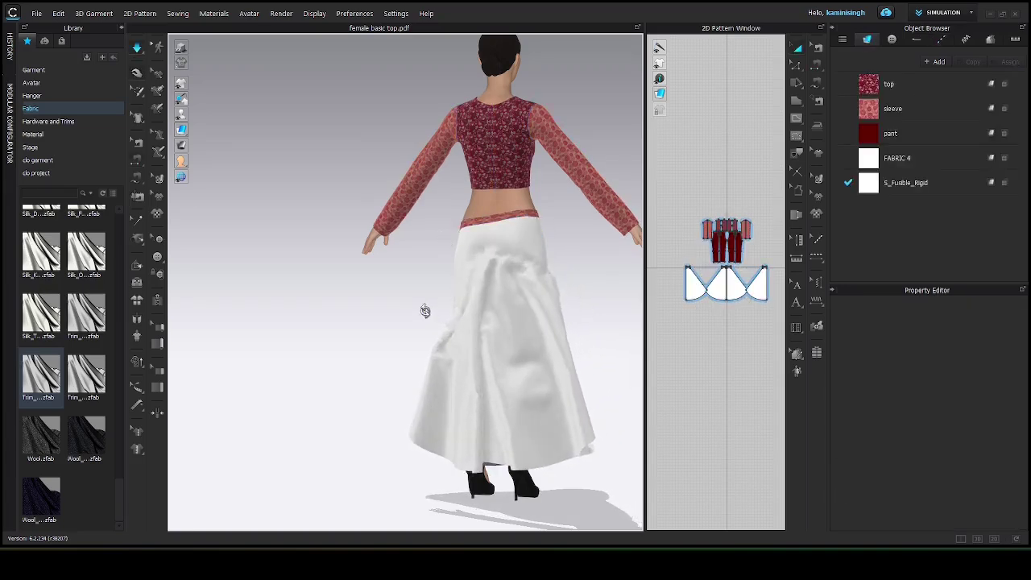
# - From the front, reposition the upper skirt on the avatar's left side so the waistband sits at the waist
pyautogui.moveTo(424, 311); pyautogui.dragTo(645, 332, button='right')
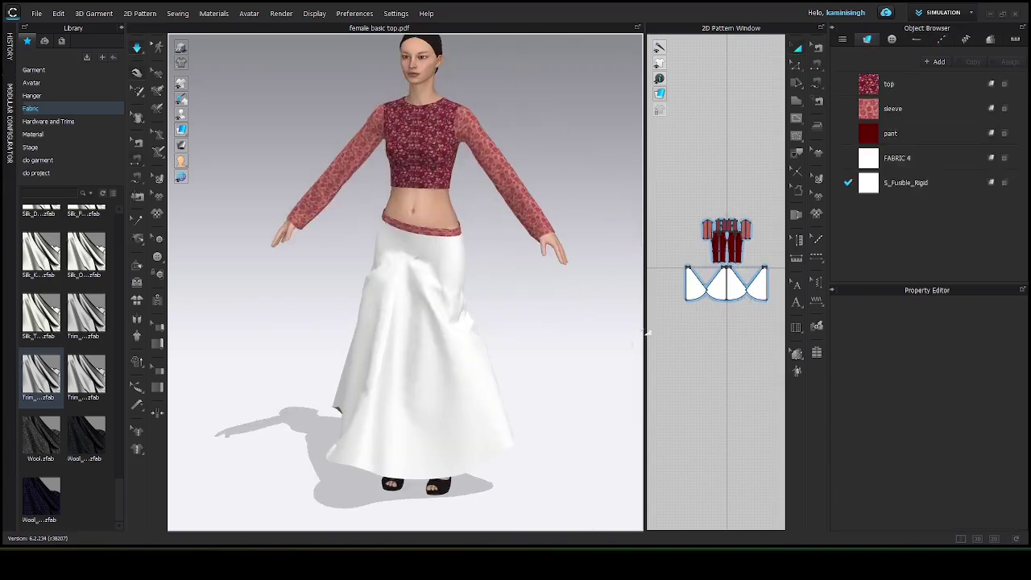
pyautogui.click(464, 212)
pyautogui.click(475, 227)
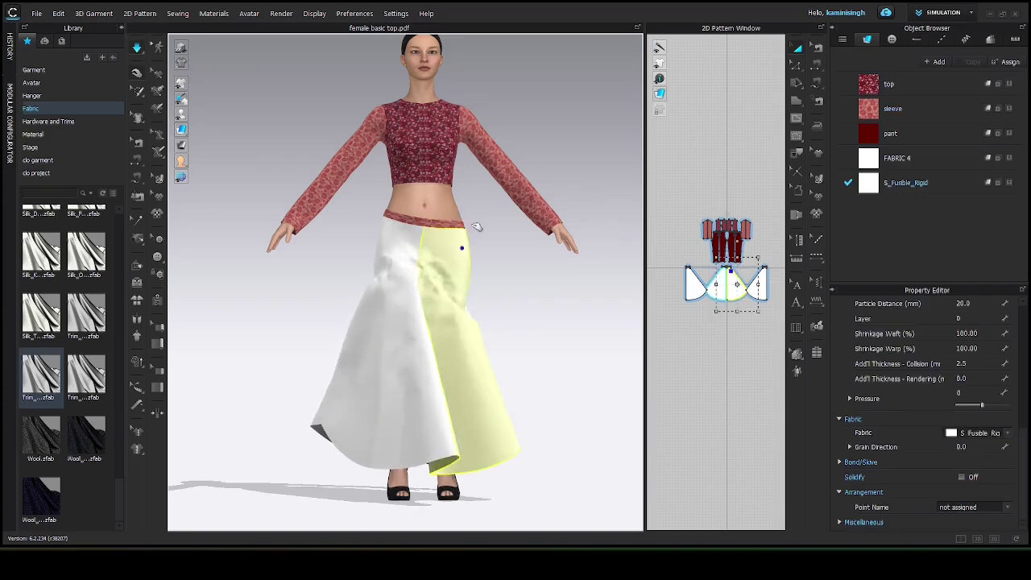
pyautogui.moveTo(480, 219); pyautogui.dragTo(476, 249)
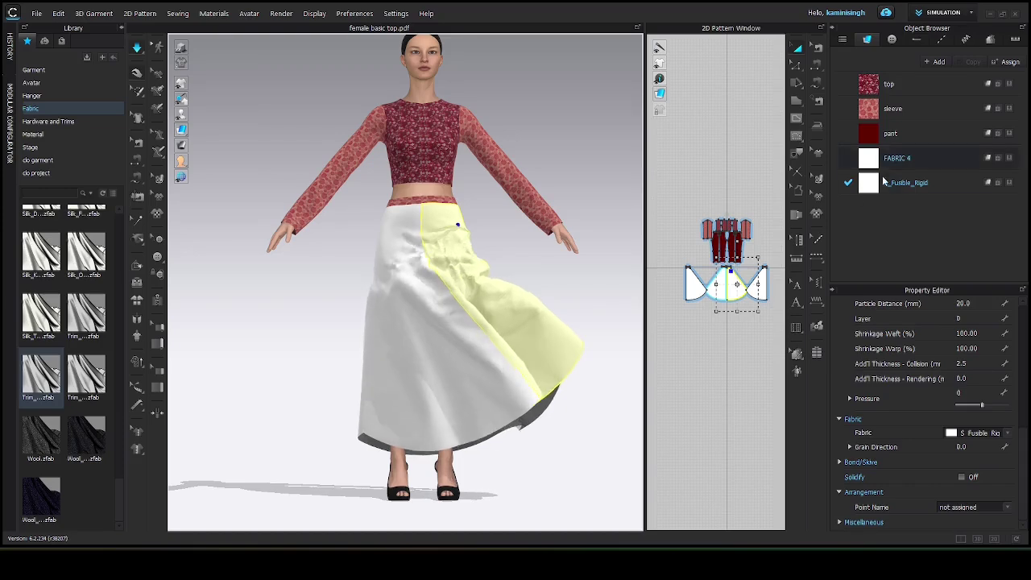
# - Set the colour of the Trim_Fusible_Rigid skirt fabric to Red 3
pyautogui.click(883, 185)
pyautogui.click(998, 389)
pyautogui.click(329, 282)
pyautogui.click(491, 404)
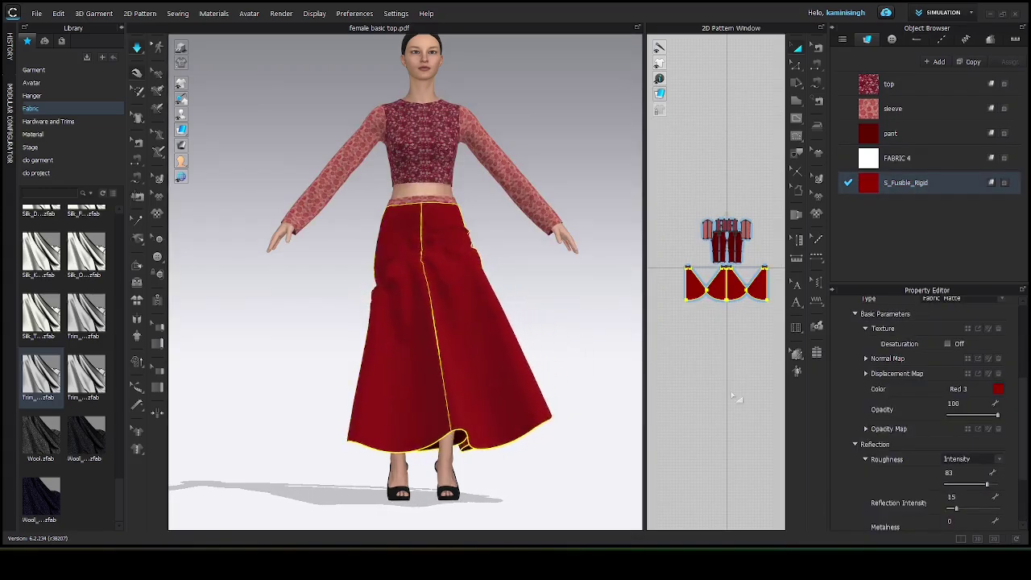
pyautogui.click(600, 334)
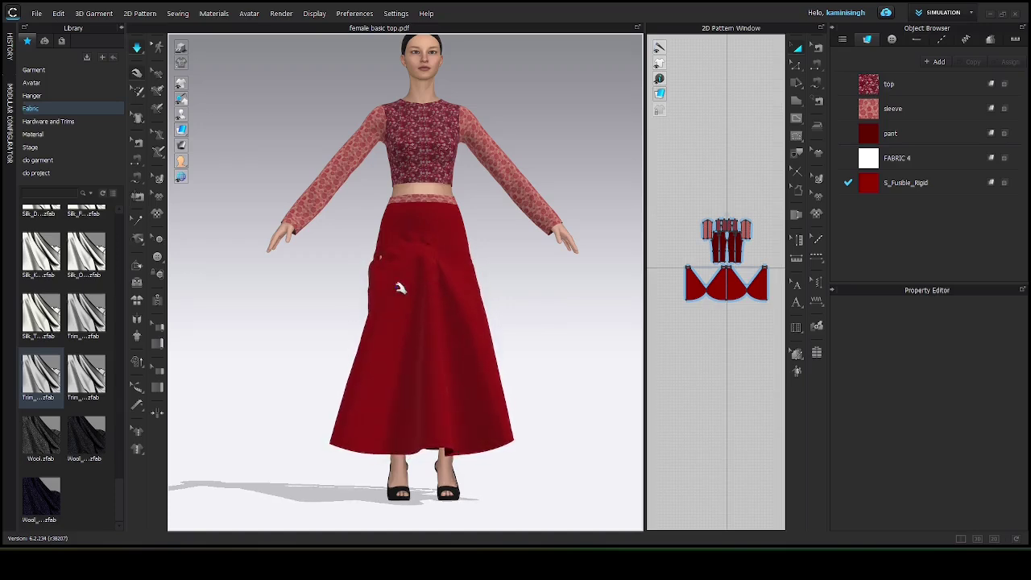
# - Set the particle distance of the front skirt panel on the avatar's left side to 10 mm
pyautogui.click(461, 326)
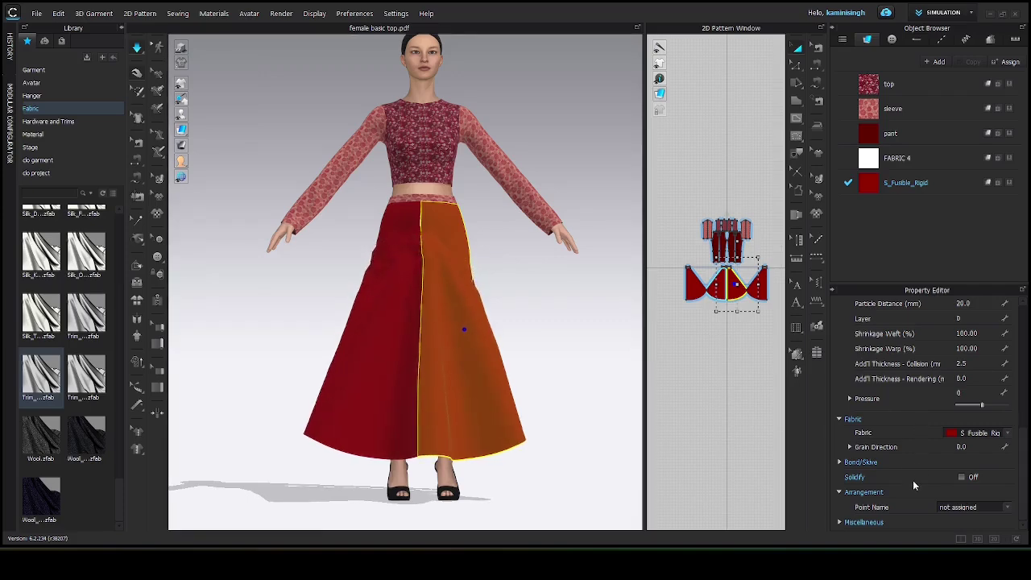
pyautogui.scroll(10, 910, 454)
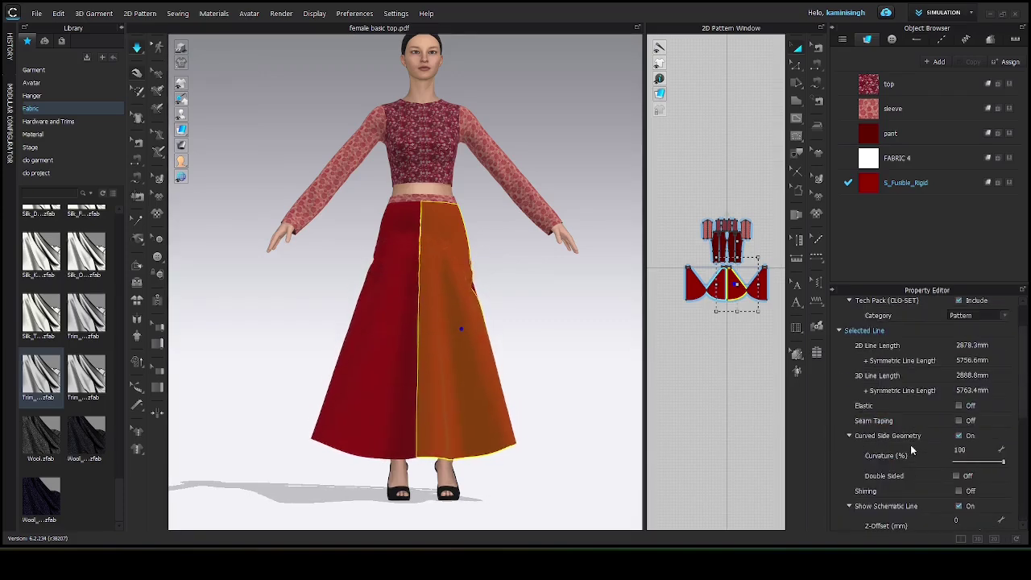
pyautogui.scroll(-10, 910, 441)
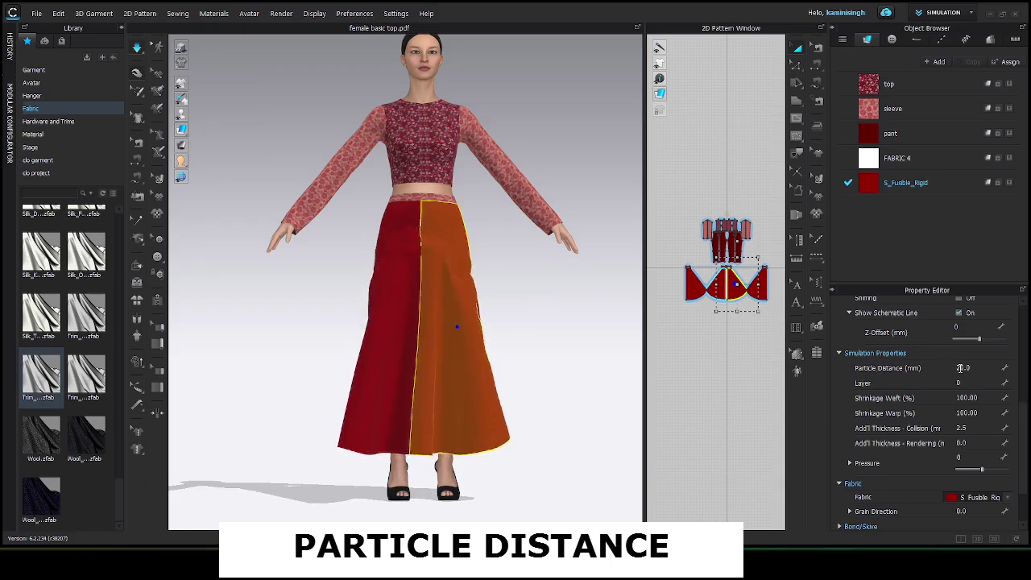
pyautogui.click(963, 367)
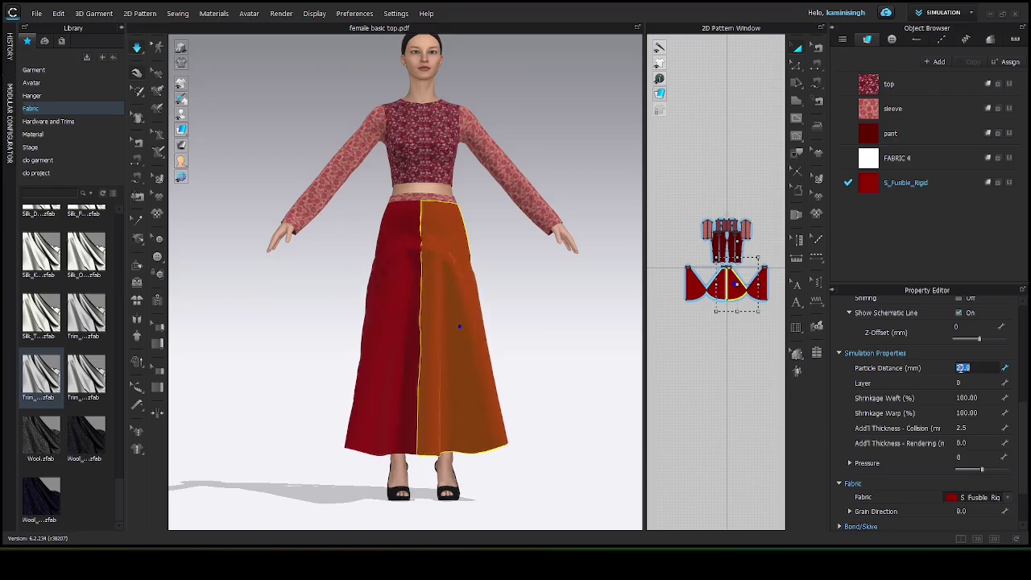
pyautogui.write('1')
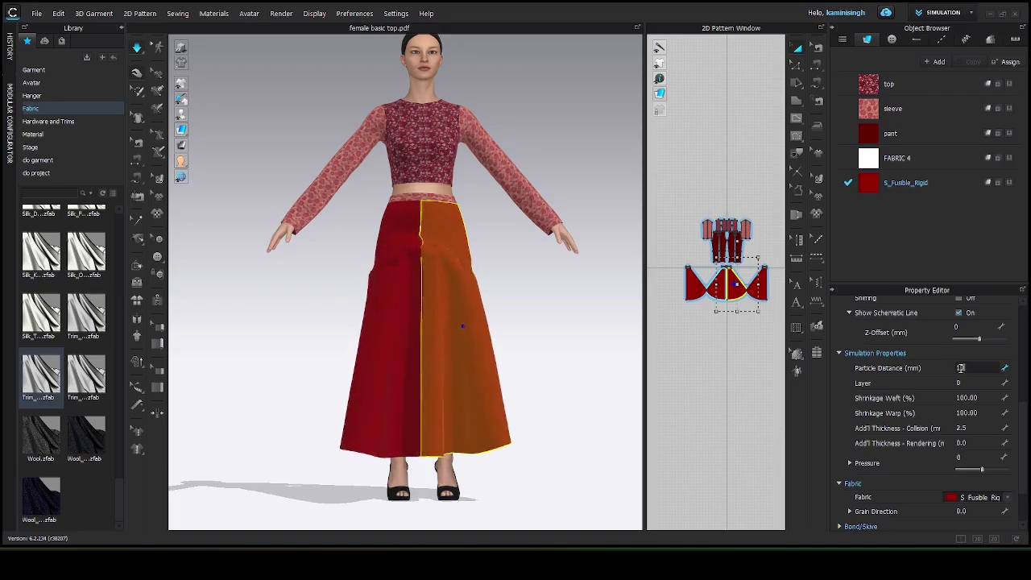
pyautogui.write('0')
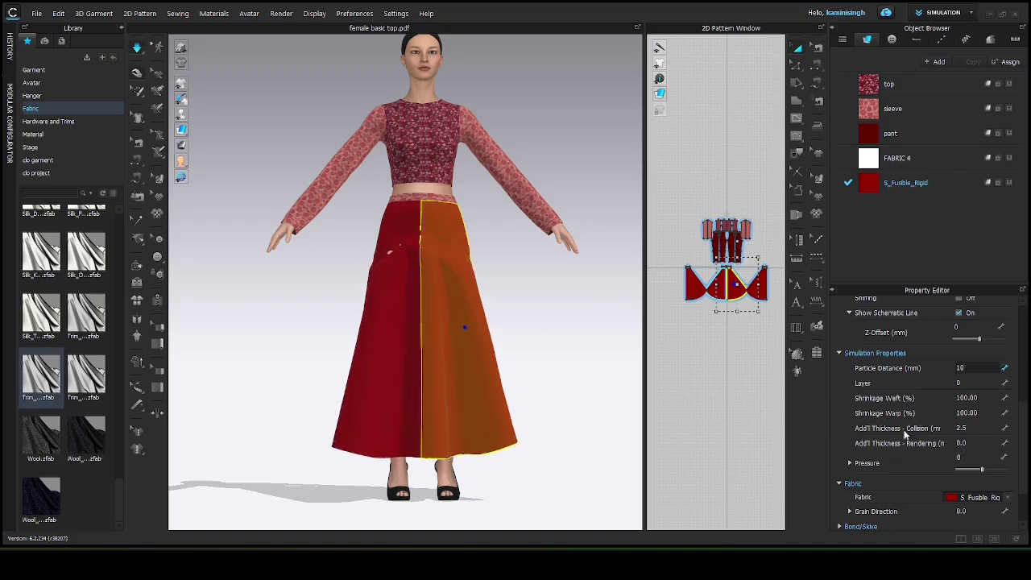
pyautogui.press('Return')
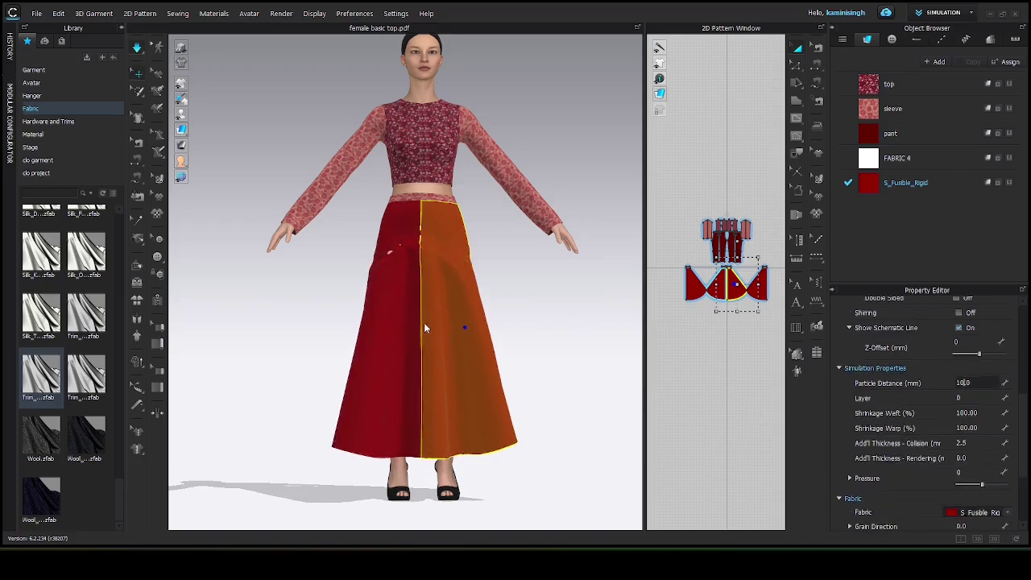
# - Set the particle distance of the other front skirt panel and both back skirt panels to 10 mm
pyautogui.click(404, 343)
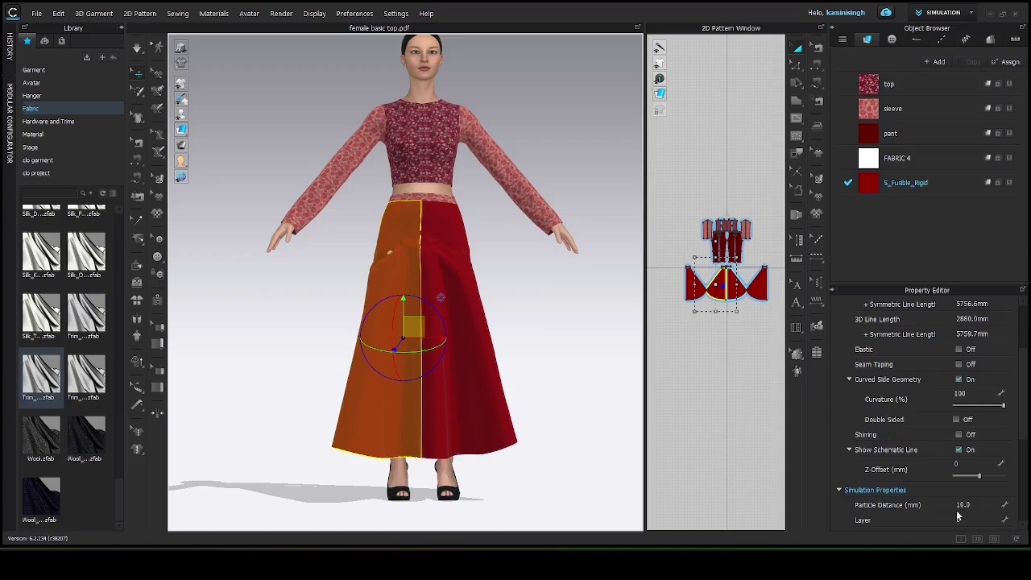
pyautogui.moveTo(536, 354); pyautogui.dragTo(318, 312, button='right')
pyautogui.click(391, 274)
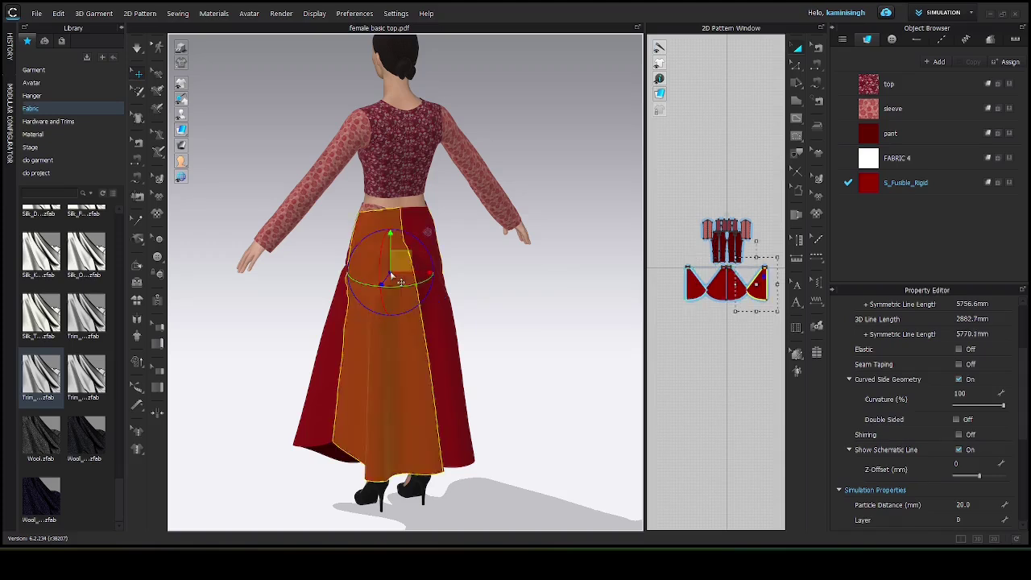
pyautogui.click(963, 503)
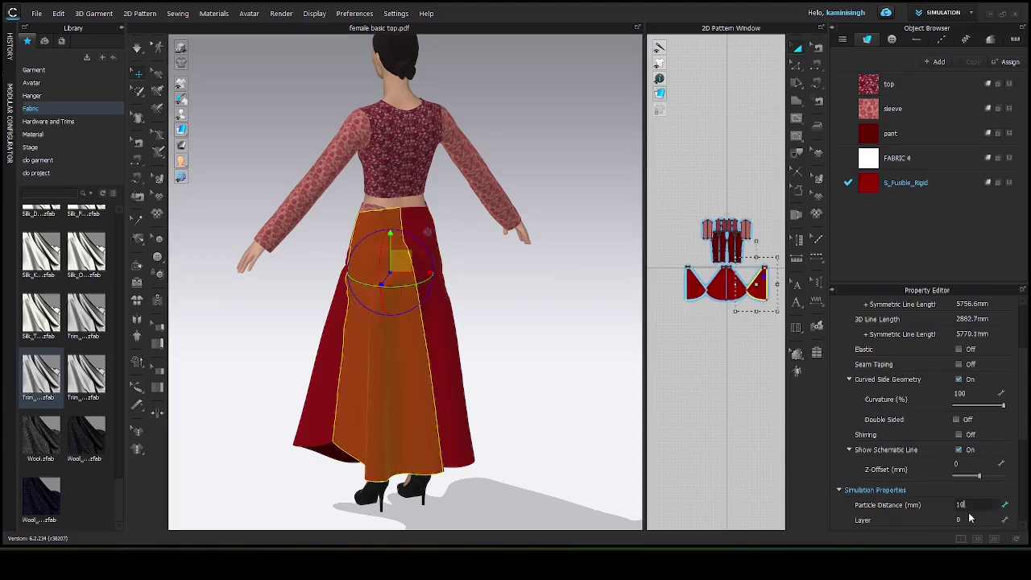
pyautogui.click(456, 382)
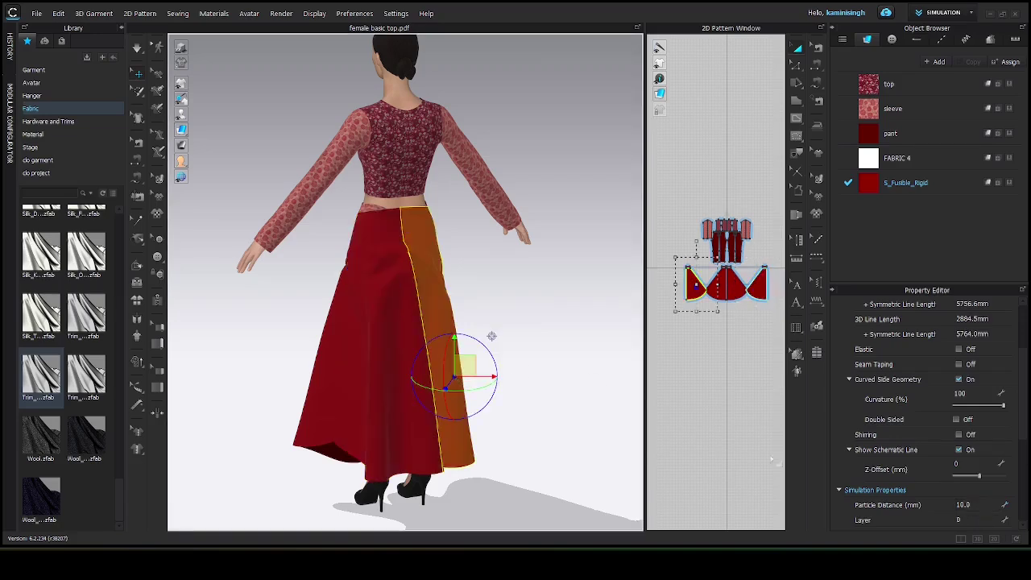
pyautogui.moveTo(370, 406); pyautogui.dragTo(237, 341, button='right')
pyautogui.click(235, 333)
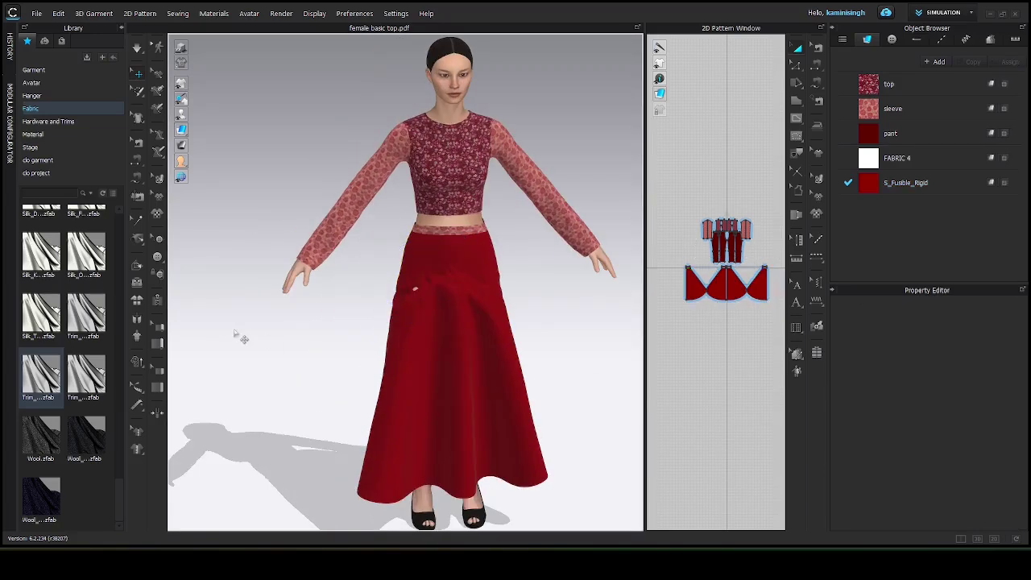
# - Simulate the red skirt and pull the hem outwards on the avatar's right side to spread the flare
pyautogui.press('space')
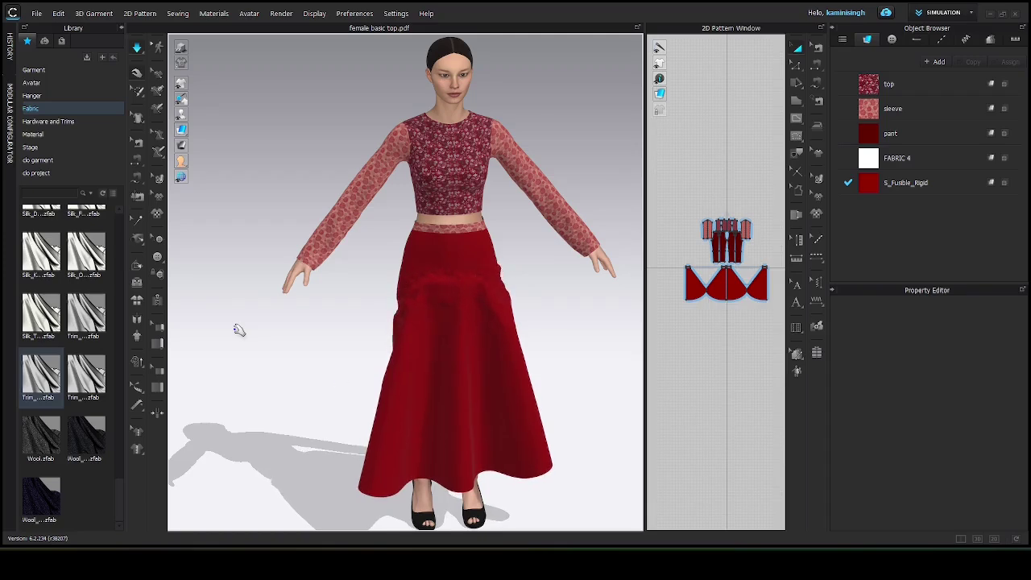
pyautogui.moveTo(548, 401); pyautogui.dragTo(243, 370, button='right')
pyautogui.moveTo(533, 476); pyautogui.dragTo(437, 379)
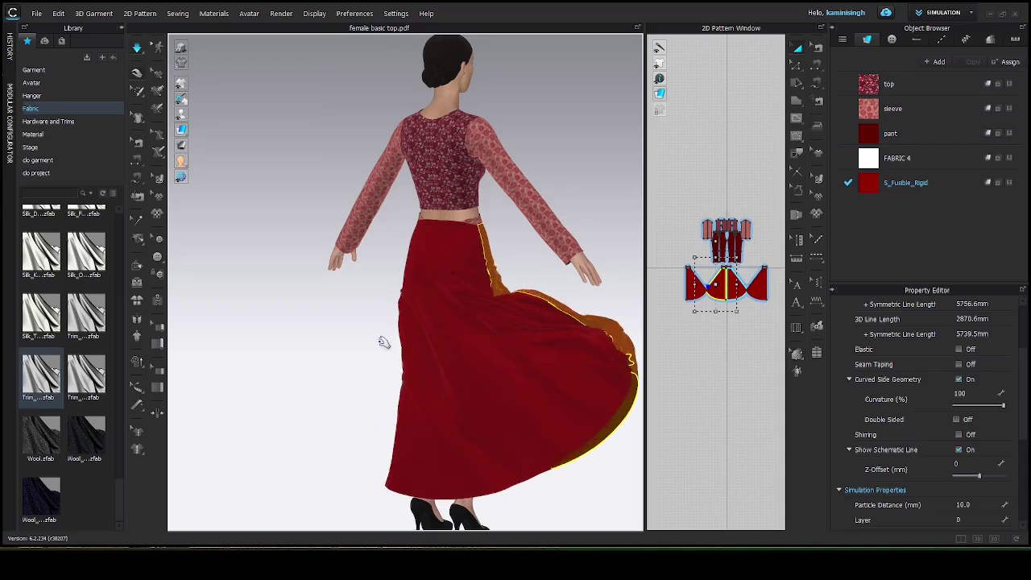
pyautogui.moveTo(384, 379); pyautogui.dragTo(196, 376, button='right')
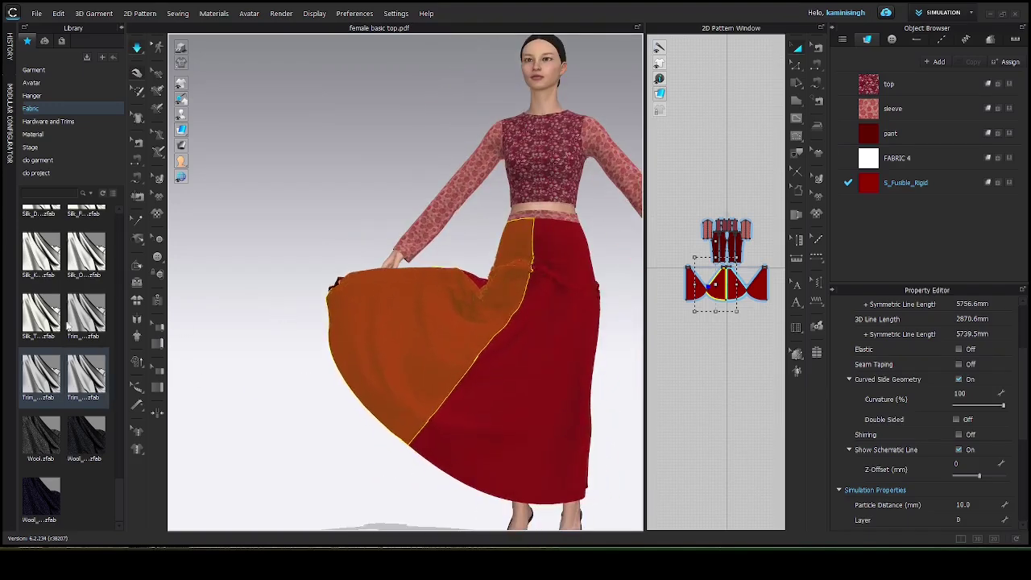
# - Search the fabric library for denim and replace the red skirt fabric with the Denim_Raw preset
pyautogui.scroll(5, 69, 306)
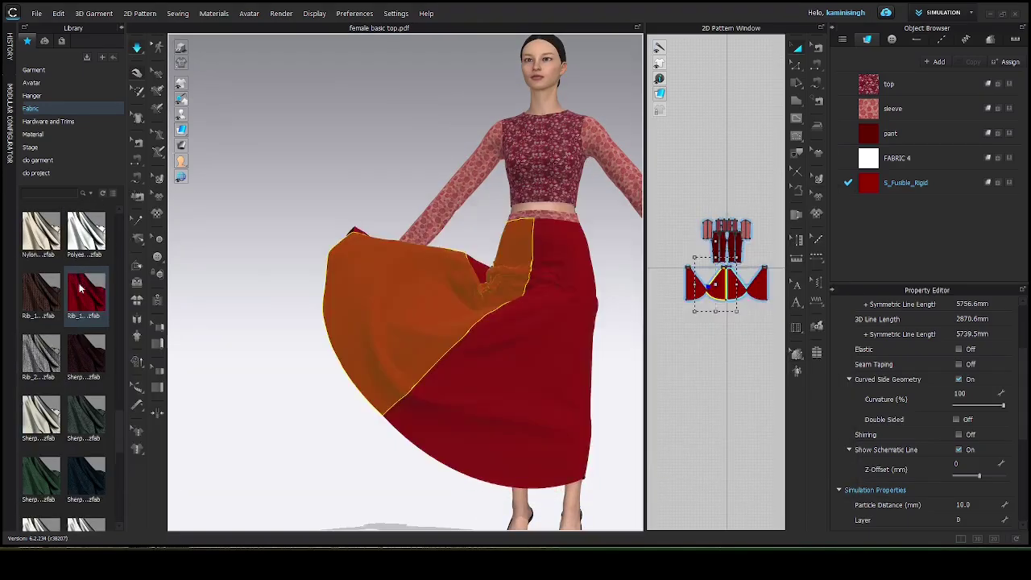
pyautogui.moveTo(69, 326)
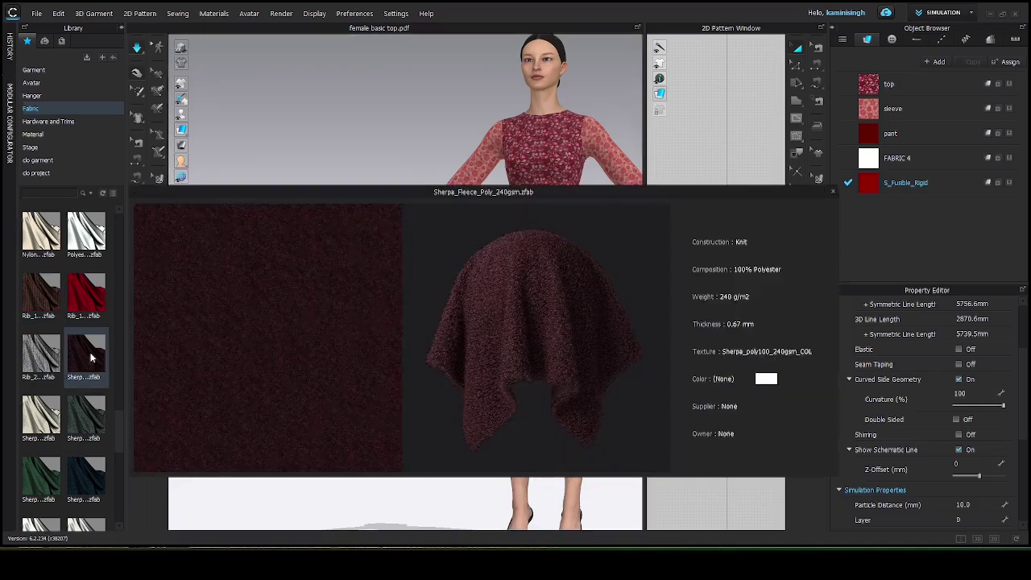
pyautogui.scroll(-5, 91, 348)
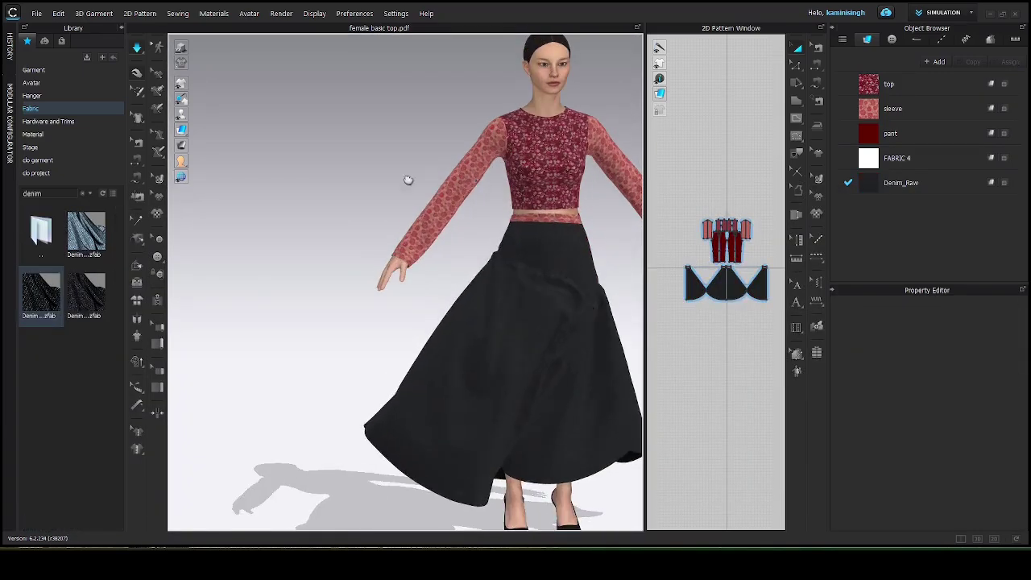
pyautogui.moveTo(475, 180); pyautogui.dragTo(330, 169, button='right')
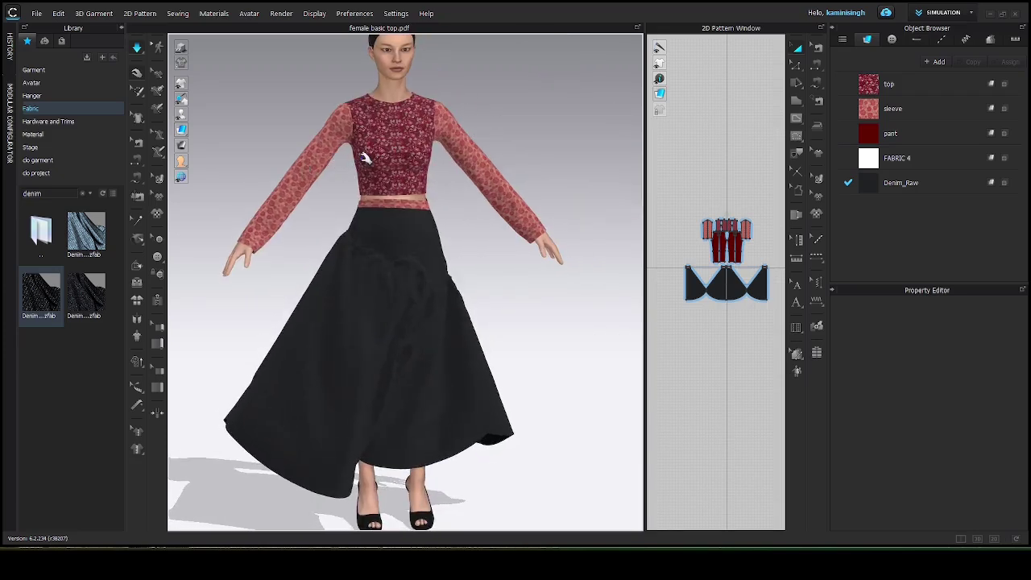
pyautogui.moveTo(396, 220); pyautogui.dragTo(405, 226, button='right')
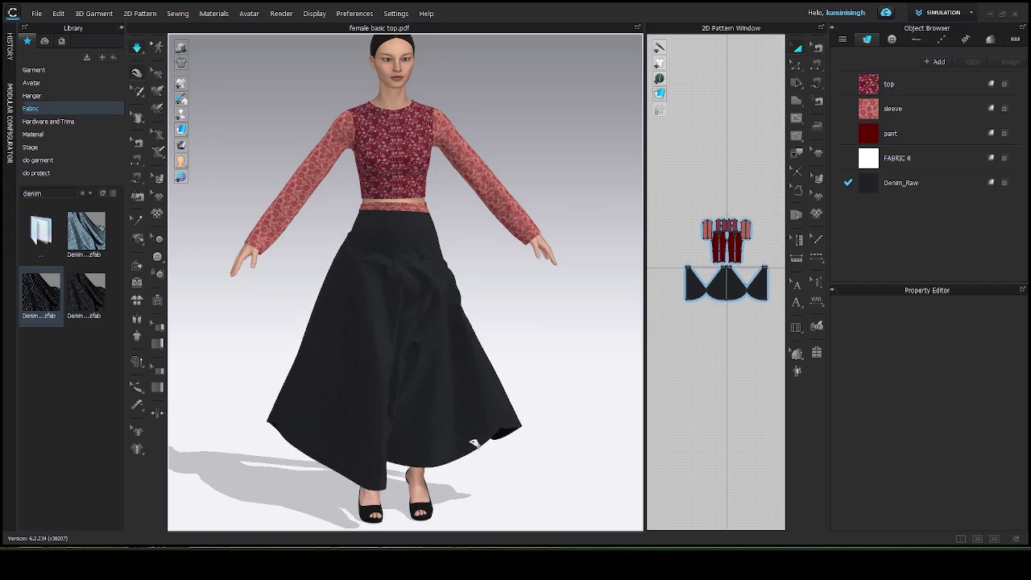
# - Pull the denim skirt's front hem outwards on the avatar's left side during simulation and inspect the drape up close
pyautogui.click(470, 433)
pyautogui.moveTo(514, 435); pyautogui.dragTo(545, 432)
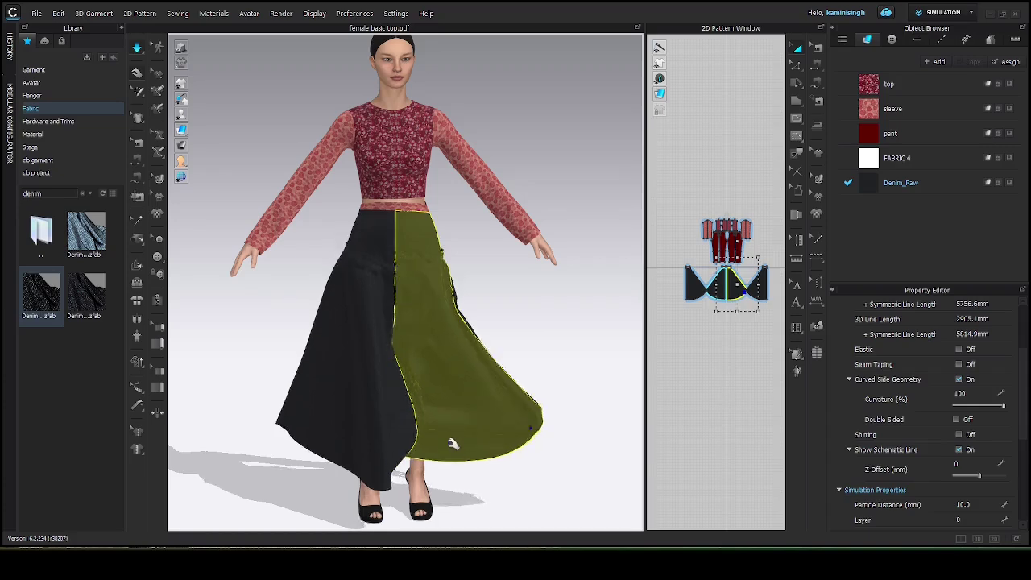
pyautogui.click(448, 227)
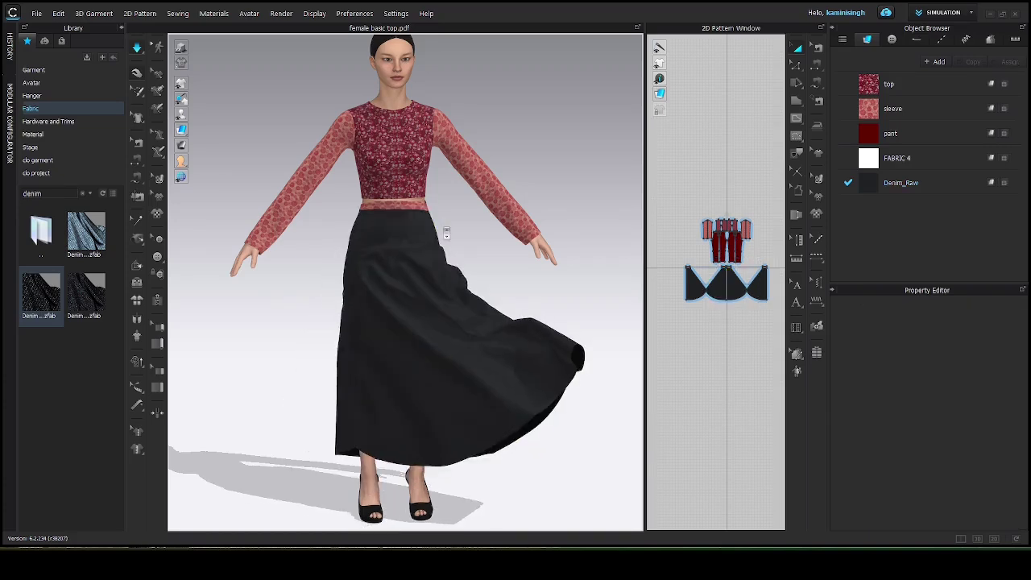
pyautogui.scroll(-3, 448, 228)
pyautogui.scroll(-3, 472, 217)
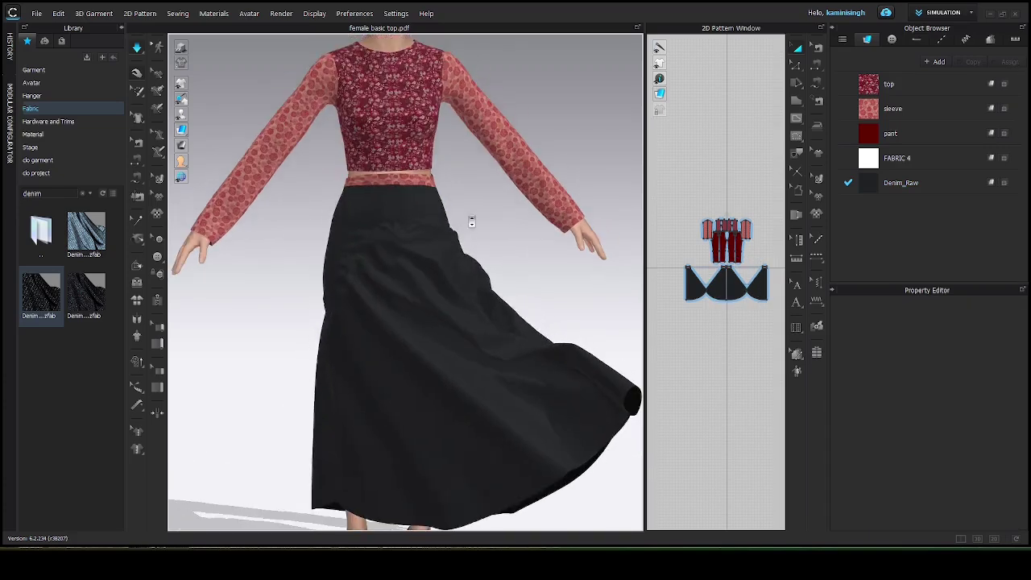
# - Delete all the denim skirt panels together with their waistband pieces
pyautogui.scroll(-1, 472, 220)
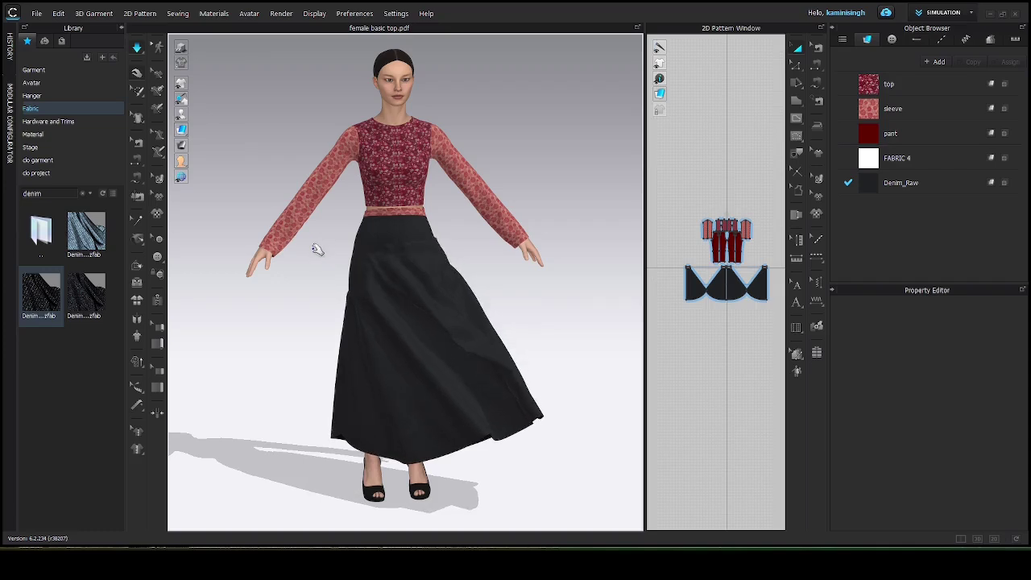
pyautogui.scroll(-1, 317, 248)
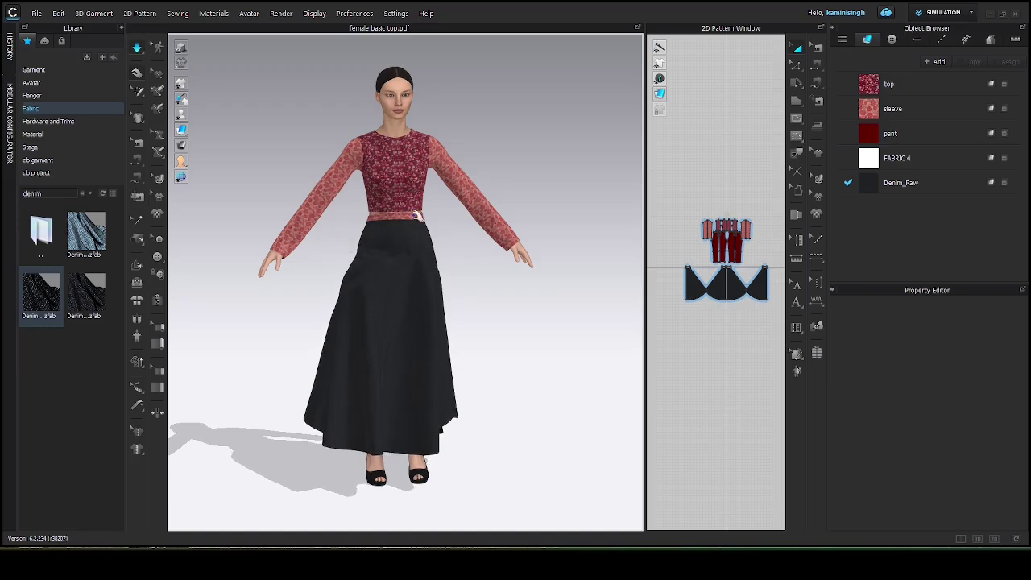
pyautogui.scroll(3, 460, 165)
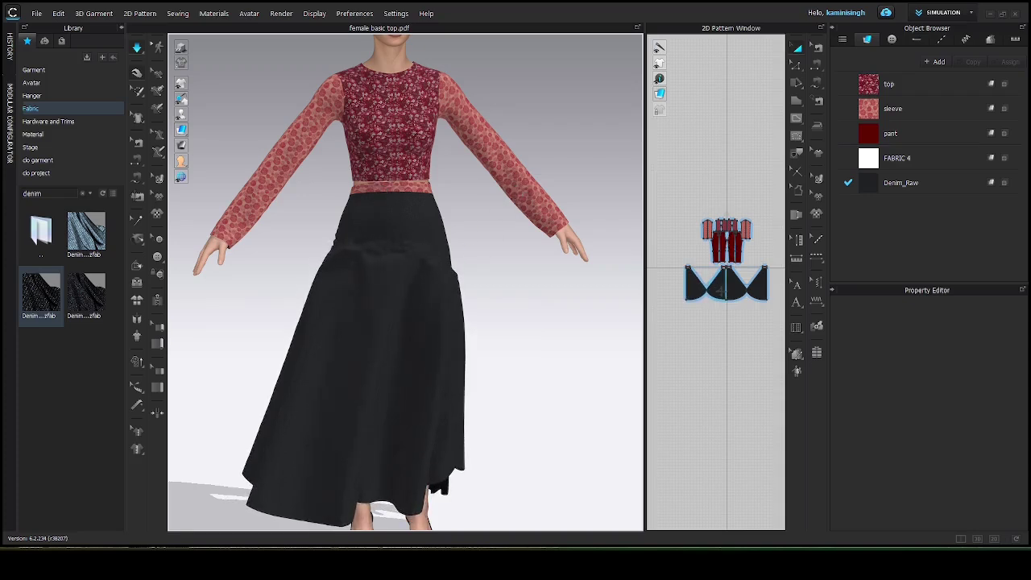
pyautogui.click(721, 290)
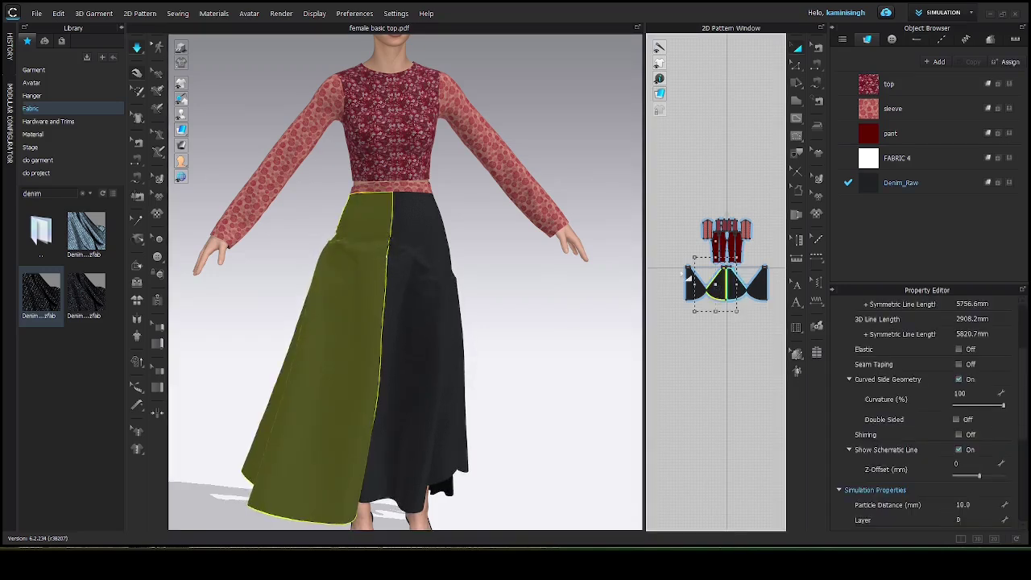
pyautogui.moveTo(679, 259); pyautogui.dragTo(759, 277)
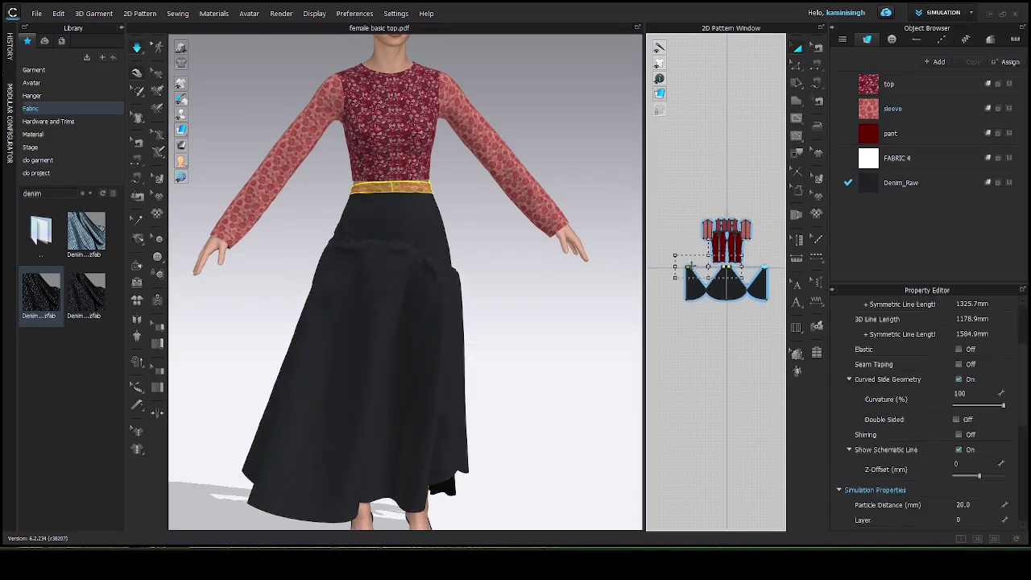
pyautogui.moveTo(665, 260); pyautogui.dragTo(787, 361)
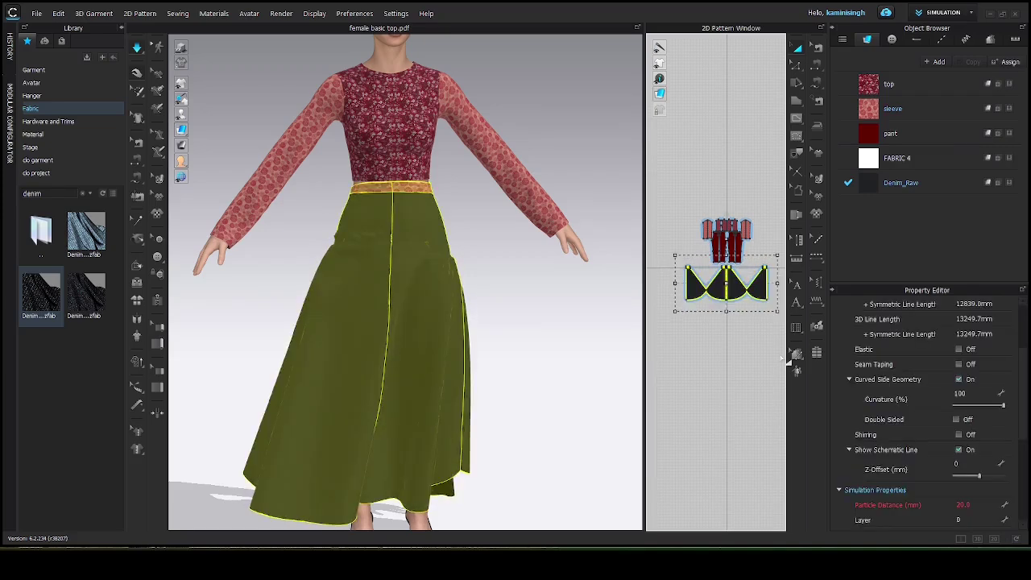
pyautogui.press('Delete')
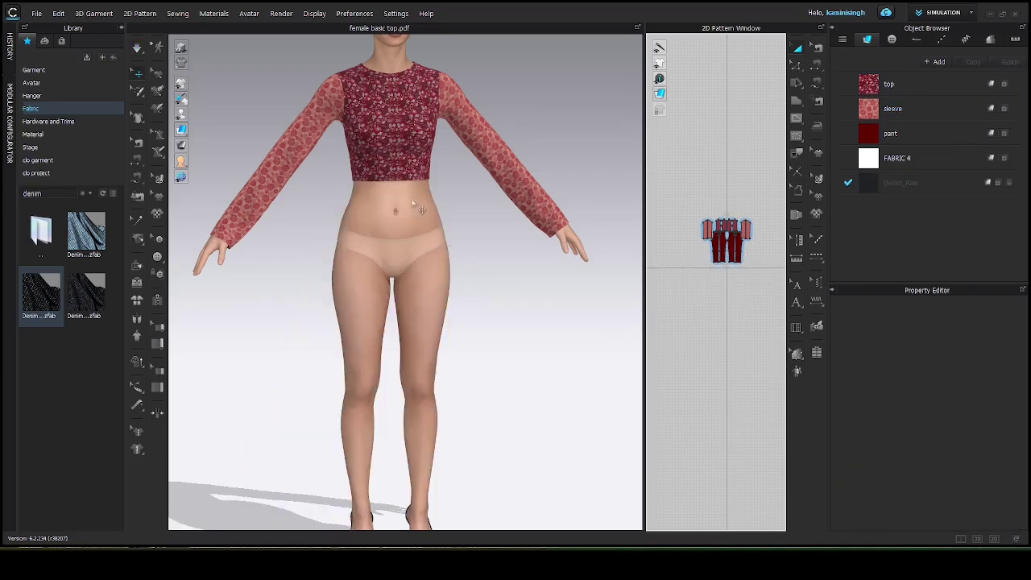
# - Try to save the remaining design as a garment file named "basic top" in the Garment folder
pyautogui.moveTo(418, 202); pyautogui.dragTo(449, 288, button='middle')
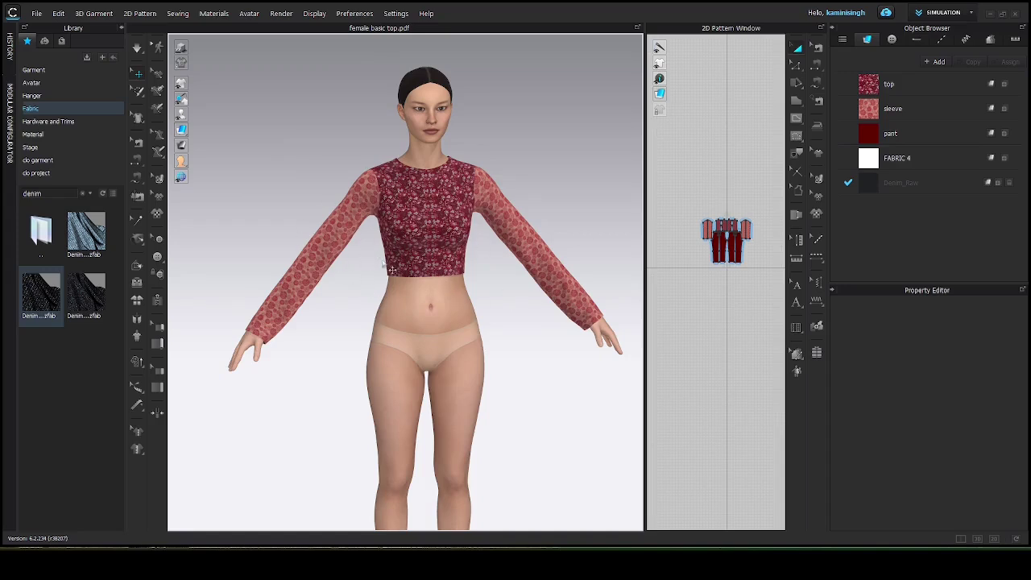
pyautogui.click(36, 13)
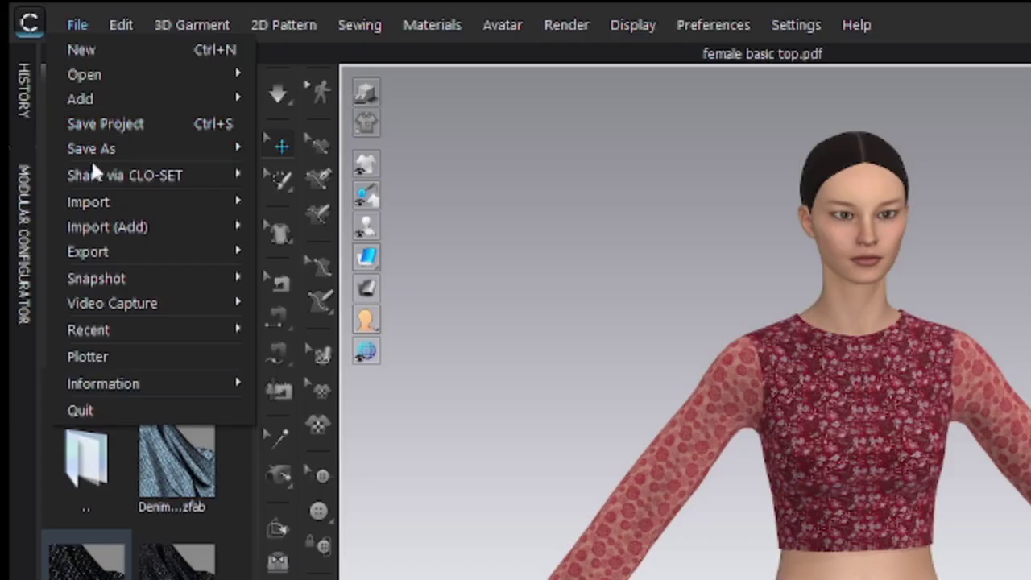
pyautogui.moveTo(48, 92)
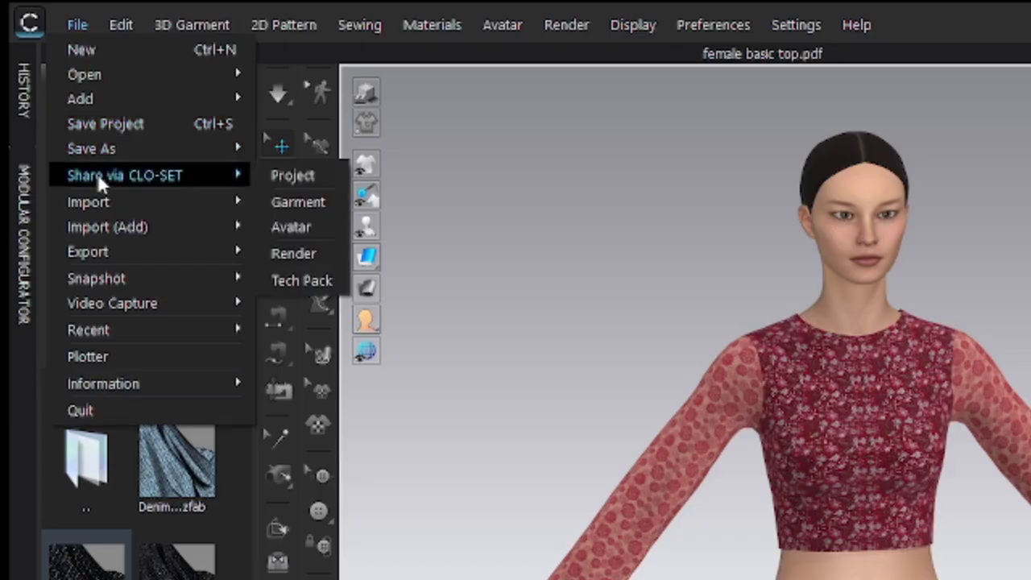
pyautogui.moveTo(116, 151)
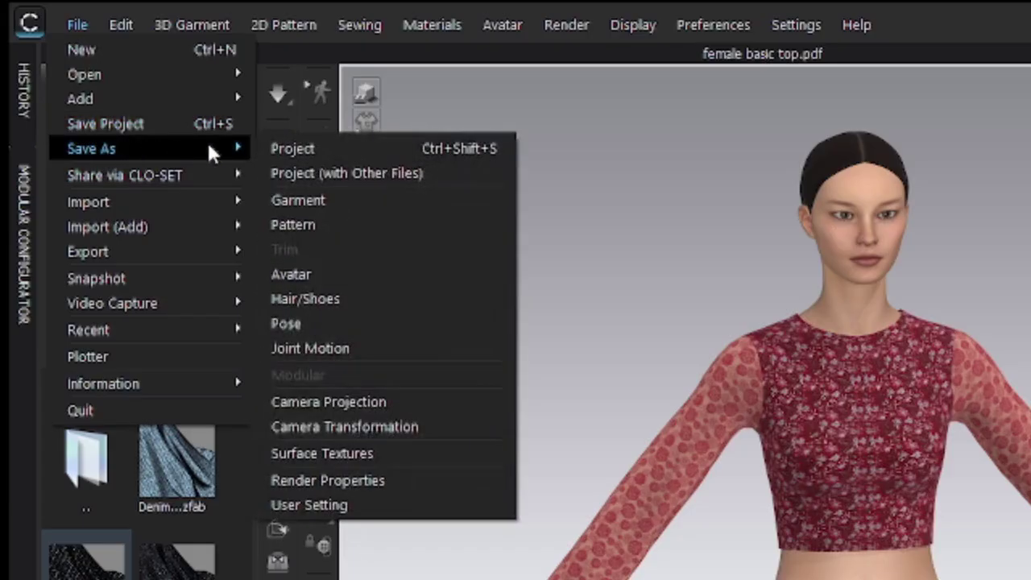
pyautogui.click(283, 198)
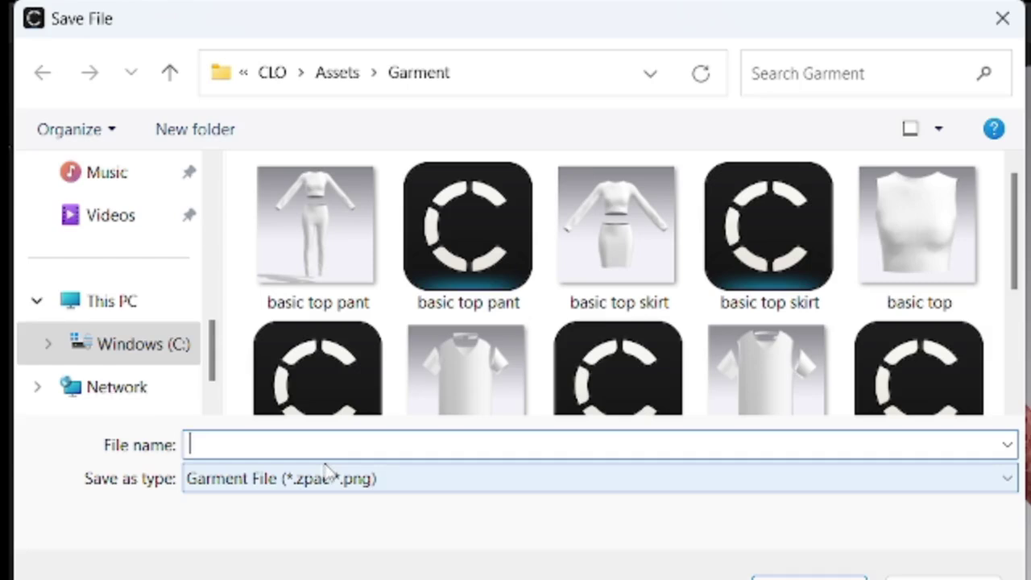
pyautogui.write('tto')
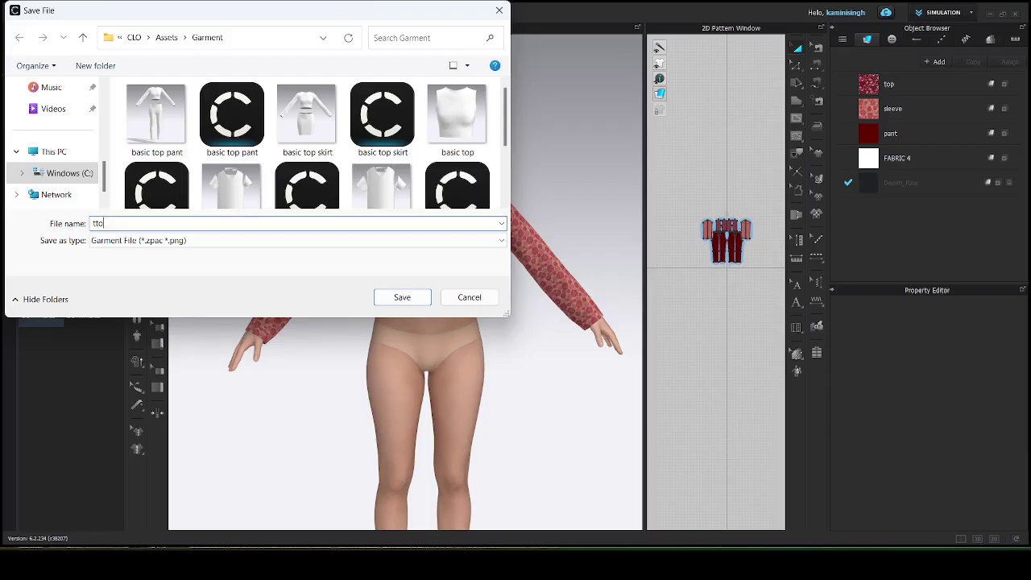
pyautogui.press('BackSpace')
pyautogui.press('BackSpace')
pyautogui.press('BackSpace')
pyautogui.write('ba')
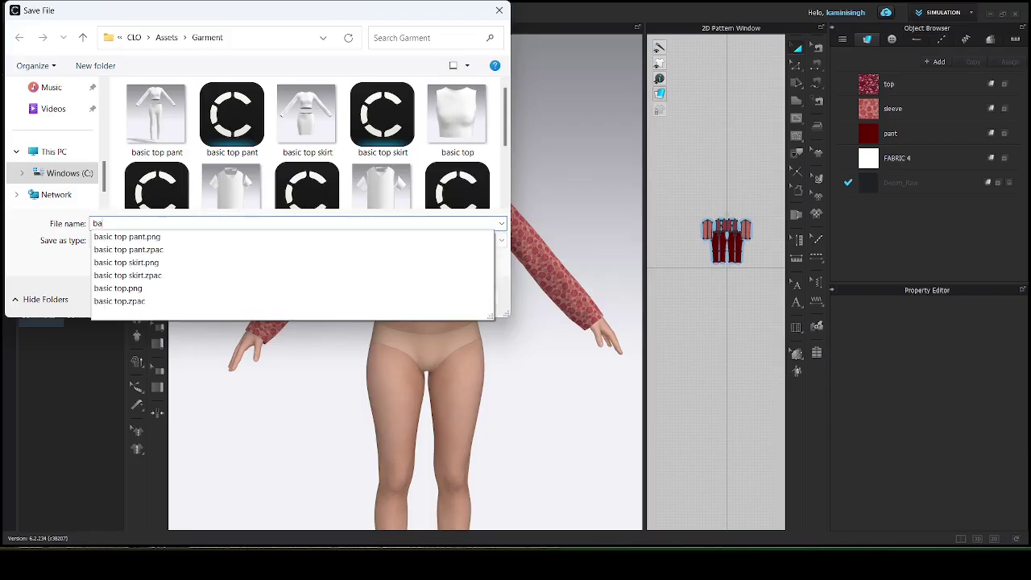
pyautogui.write('sic top')
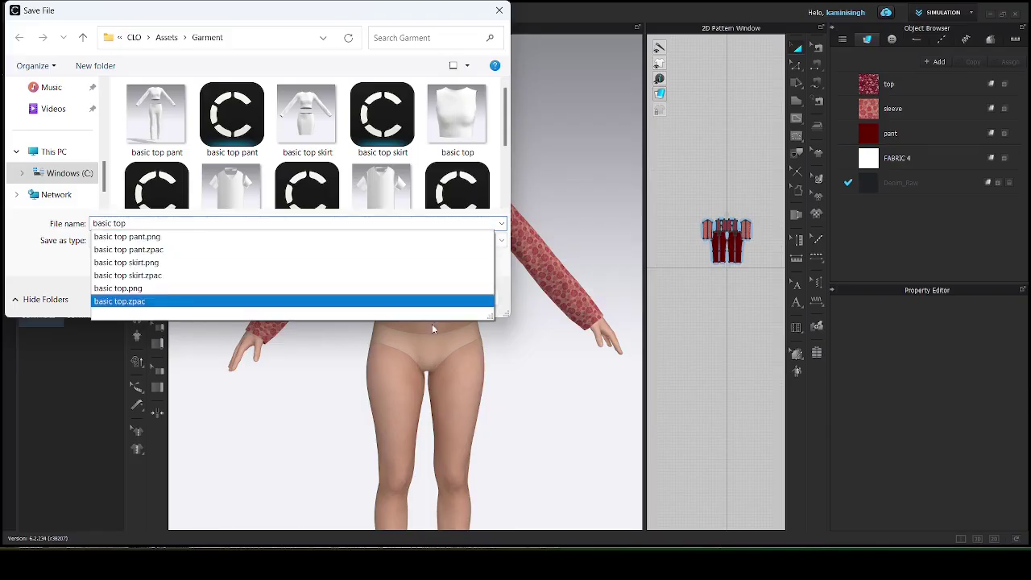
pyautogui.click(501, 224)
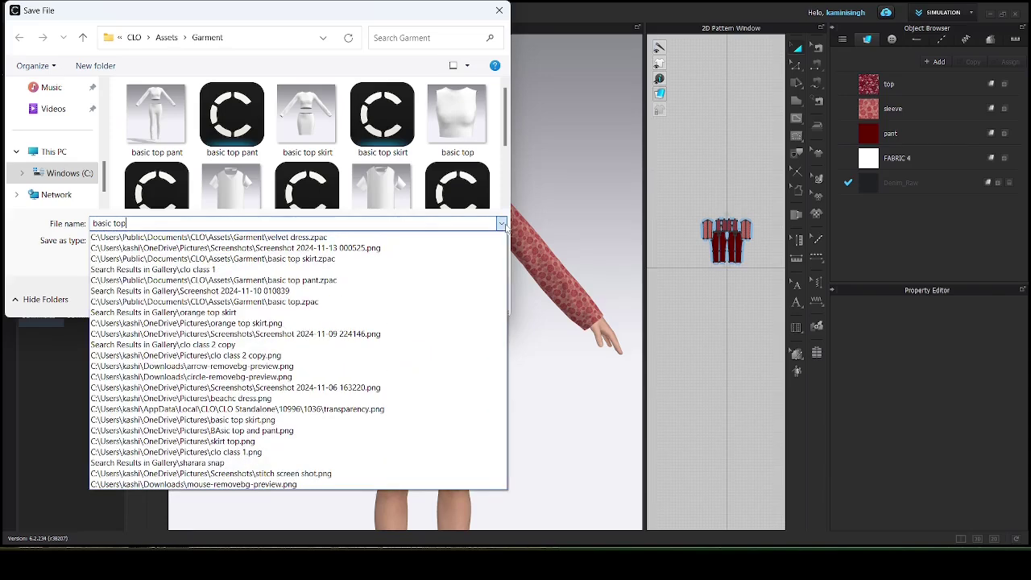
pyautogui.click(501, 224)
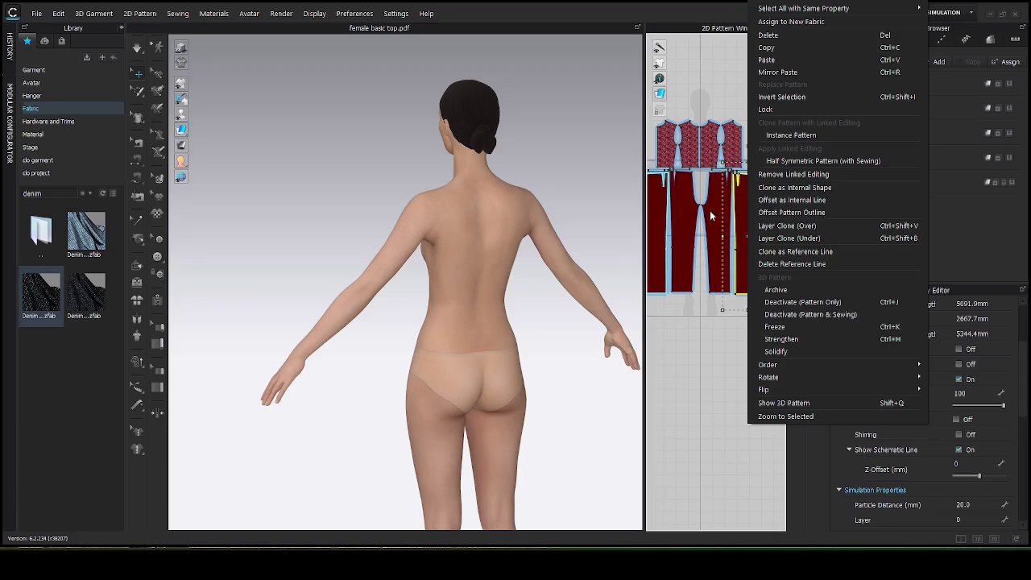
# - Show the front and back pant panels on the avatar as 3D patterns
pyautogui.rightClick(583, 253)
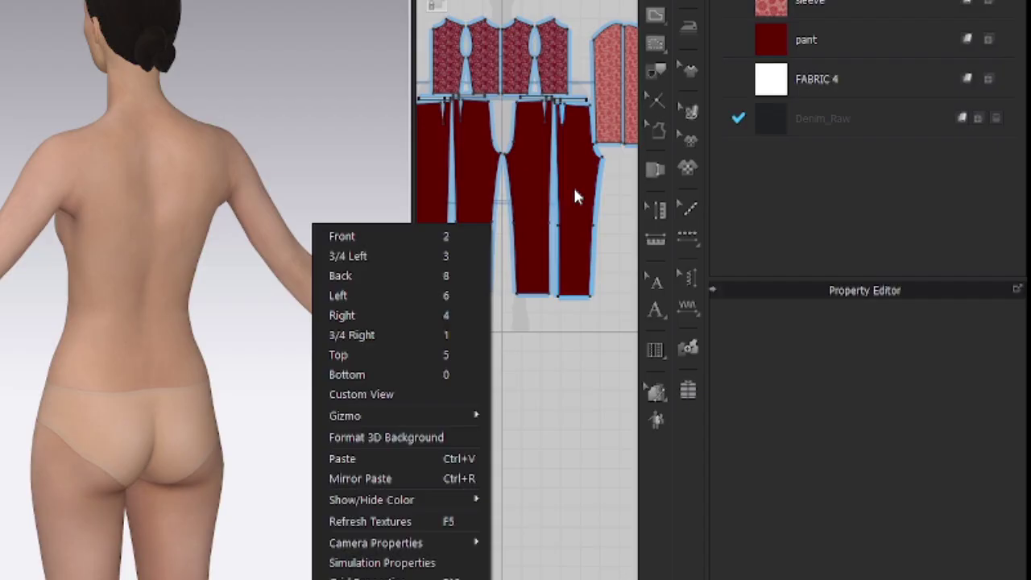
pyautogui.rightClick(746, 230)
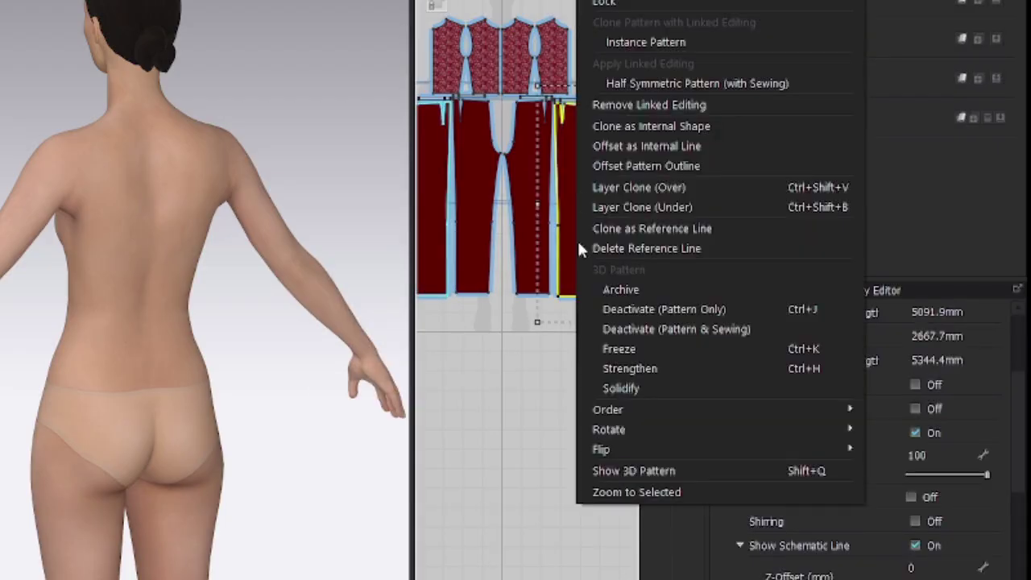
pyautogui.click(634, 470)
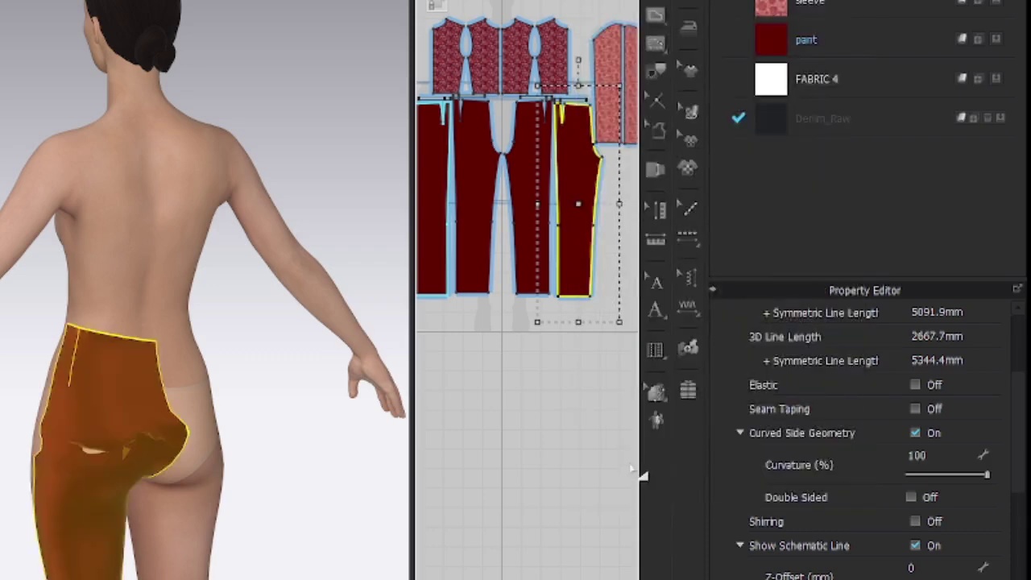
pyautogui.rightClick(528, 174)
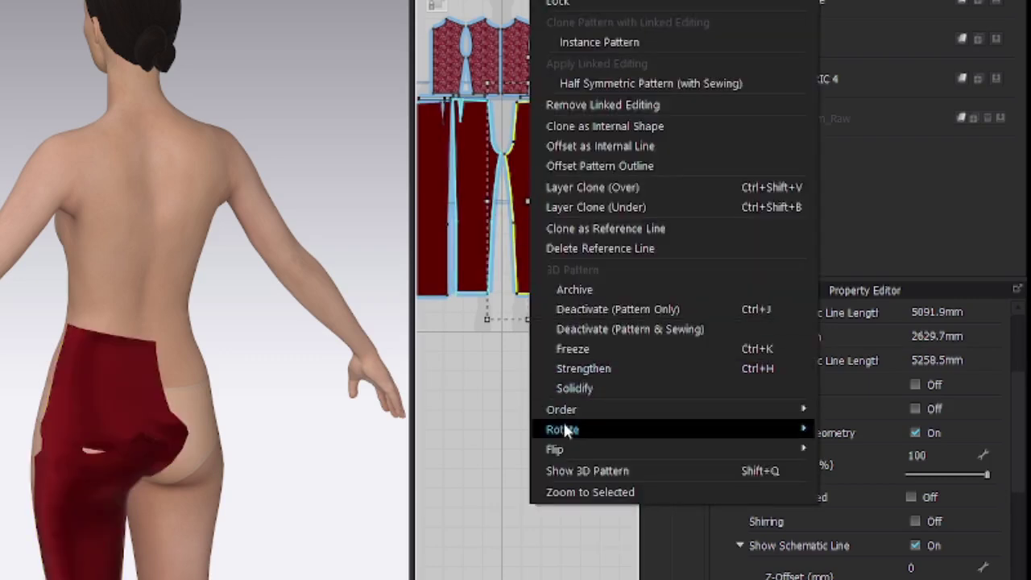
pyautogui.click(569, 471)
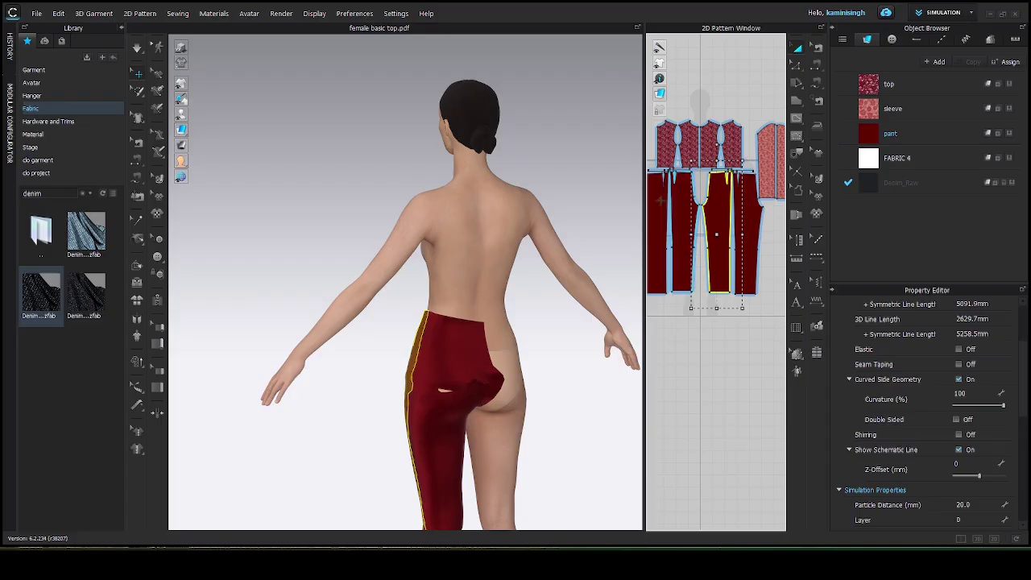
pyautogui.rightClick(530, 174)
pyautogui.click(722, 403)
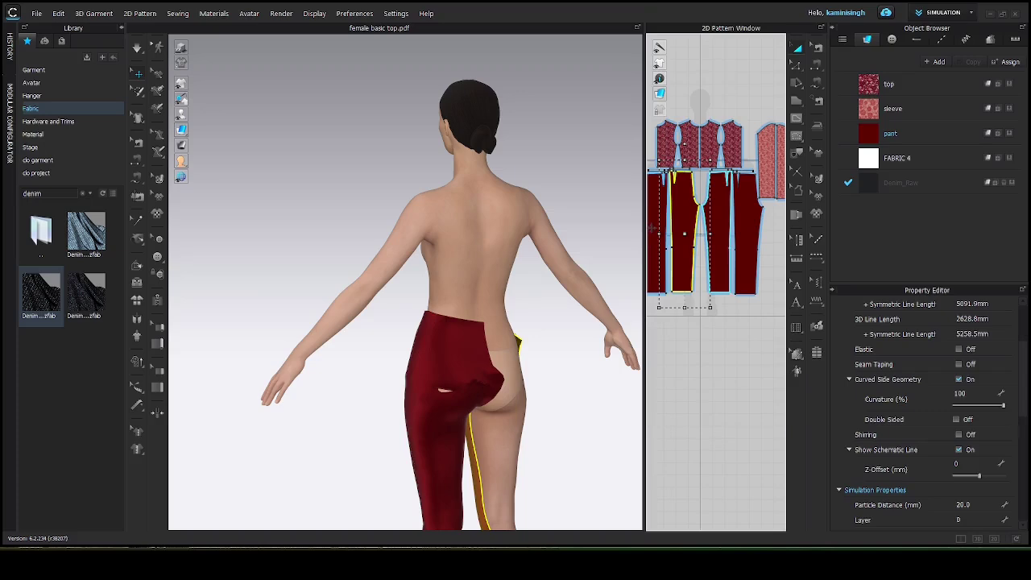
pyautogui.rightClick(654, 230)
pyautogui.click(680, 403)
# - Show the white waistband pieces above the pant panels as 3D patterns on the avatar
pyautogui.scroll(-1, 664, 172)
pyautogui.scroll(5, 664, 172)
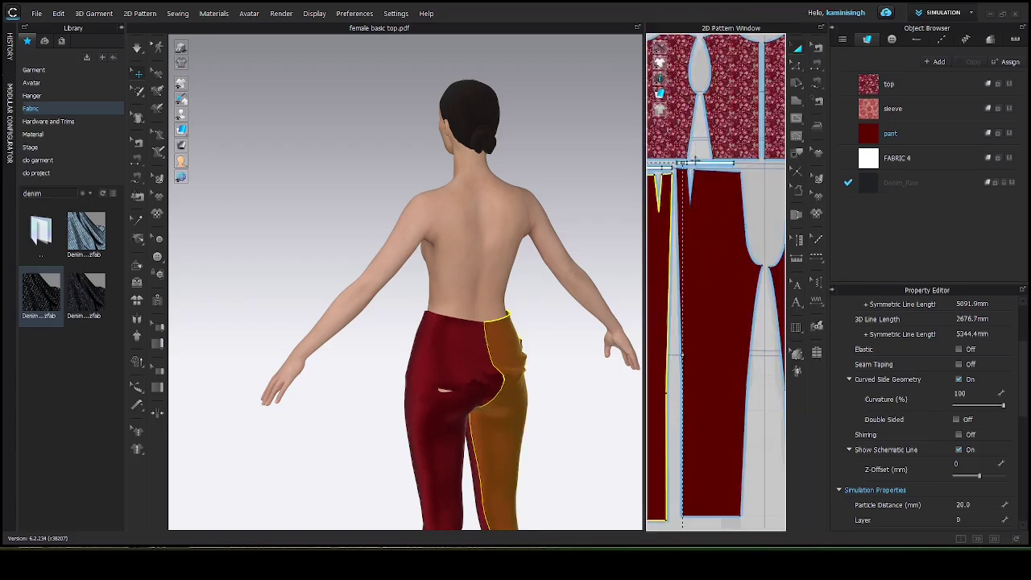
pyautogui.rightClick(694, 163)
pyautogui.click(744, 405)
pyautogui.rightClick(656, 167)
pyautogui.click(713, 402)
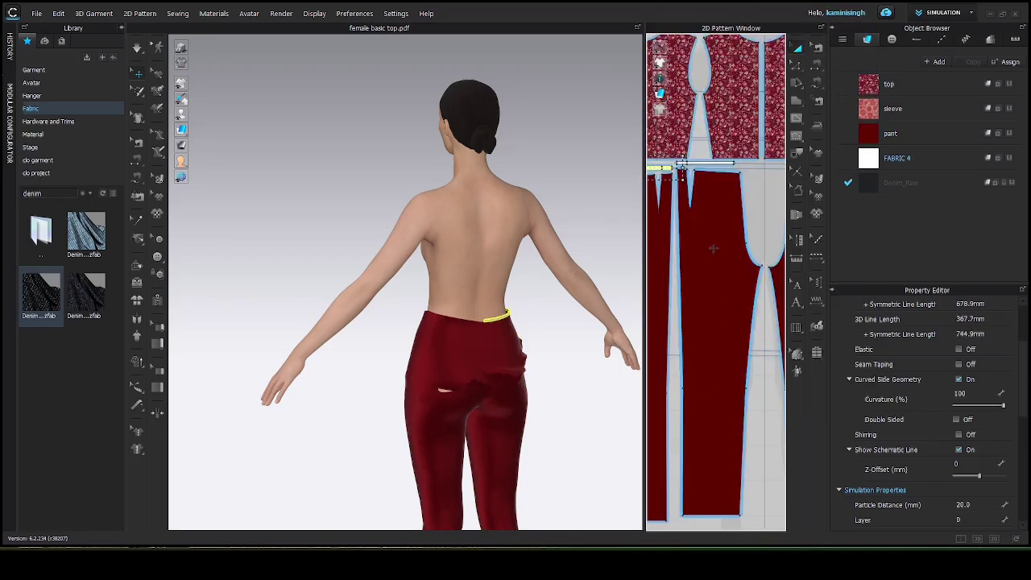
pyautogui.scroll(-5, 717, 253)
pyautogui.scroll(7, 668, 232)
pyautogui.rightClick(695, 245)
pyautogui.click(748, 402)
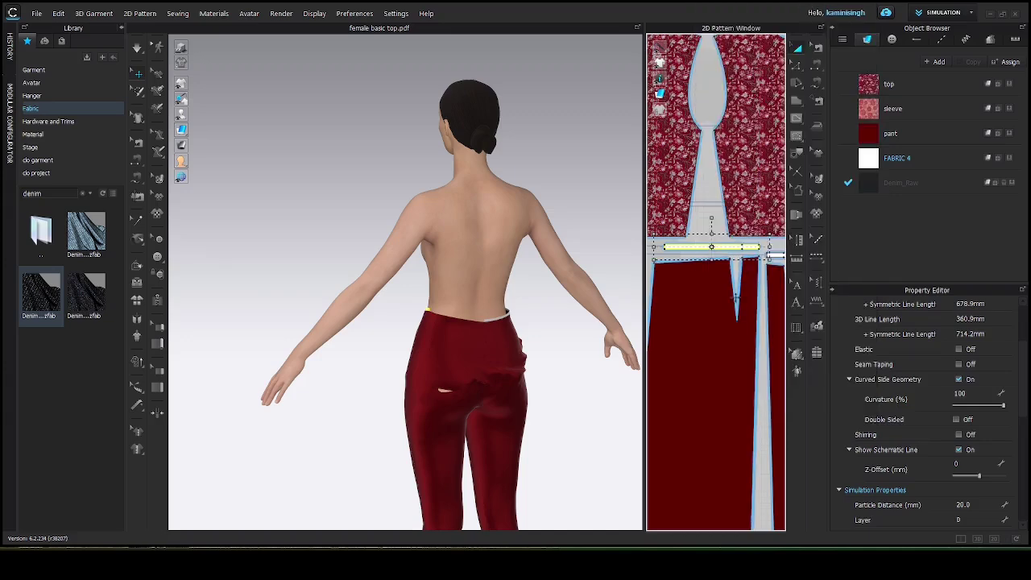
pyautogui.rightClick(776, 255)
pyautogui.click(801, 401)
# - Simulate the pants with their waistband and view the fit from the front
pyautogui.scroll(-3, 384, 327)
pyautogui.moveTo(383, 328); pyautogui.dragTo(504, 391, button='right')
pyautogui.press('space')
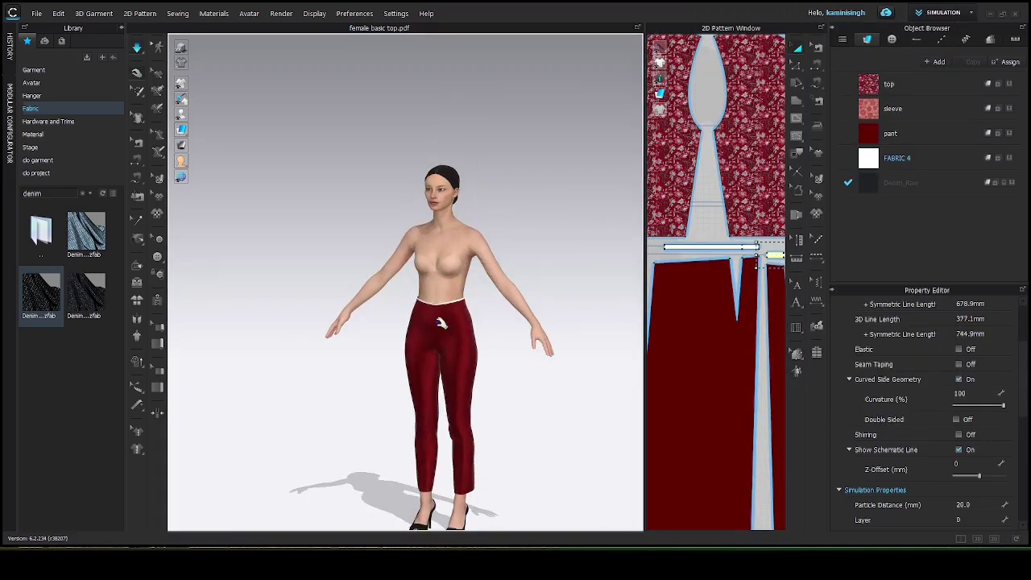
pyautogui.moveTo(442, 323); pyautogui.dragTo(483, 321, button='right')
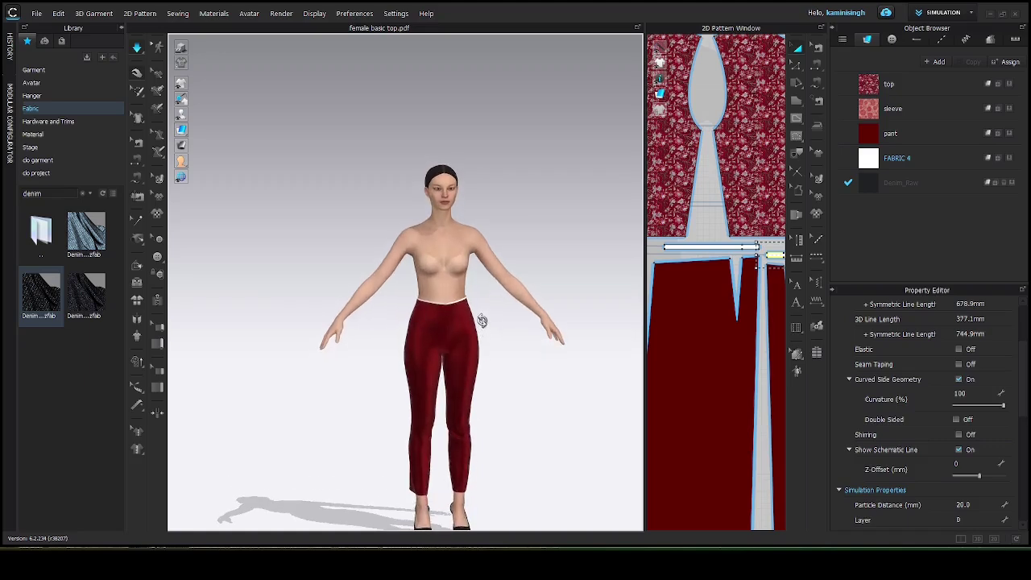
pyautogui.moveTo(430, 295); pyautogui.dragTo(377, 222, button='right')
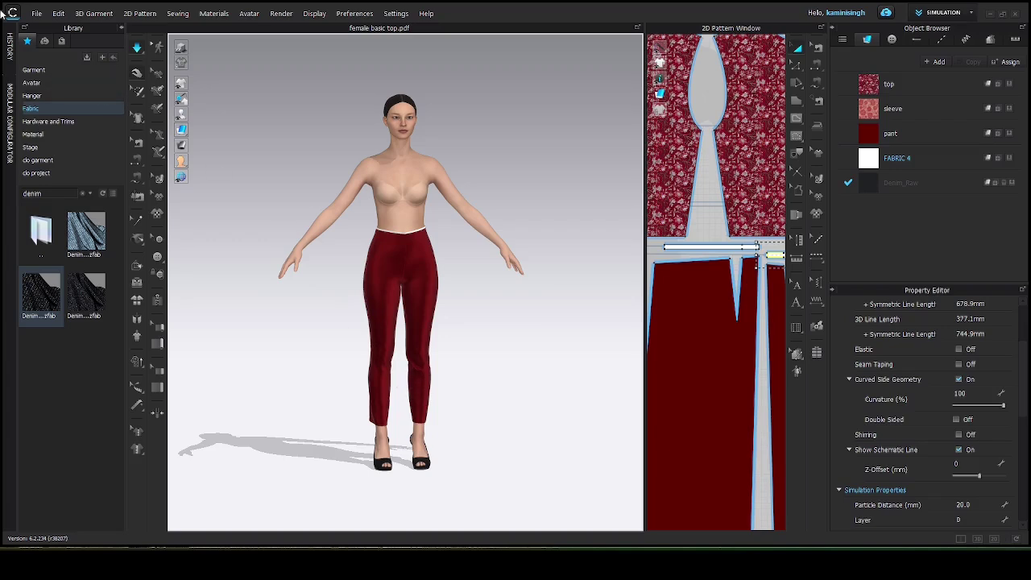
# - Save the pants as a garment file named "basic pant" in the Garment folder
pyautogui.click(37, 15)
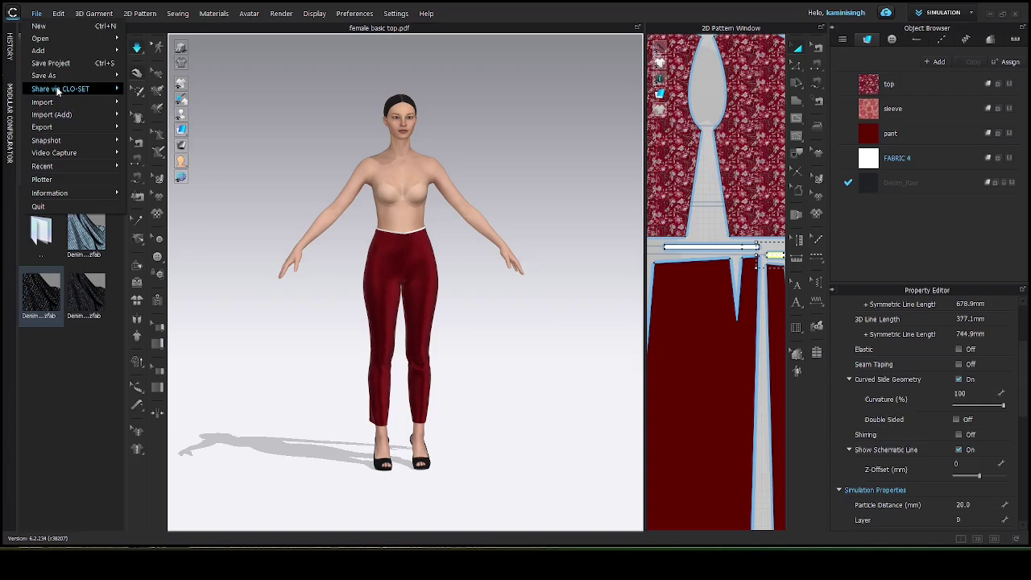
pyautogui.moveTo(65, 75)
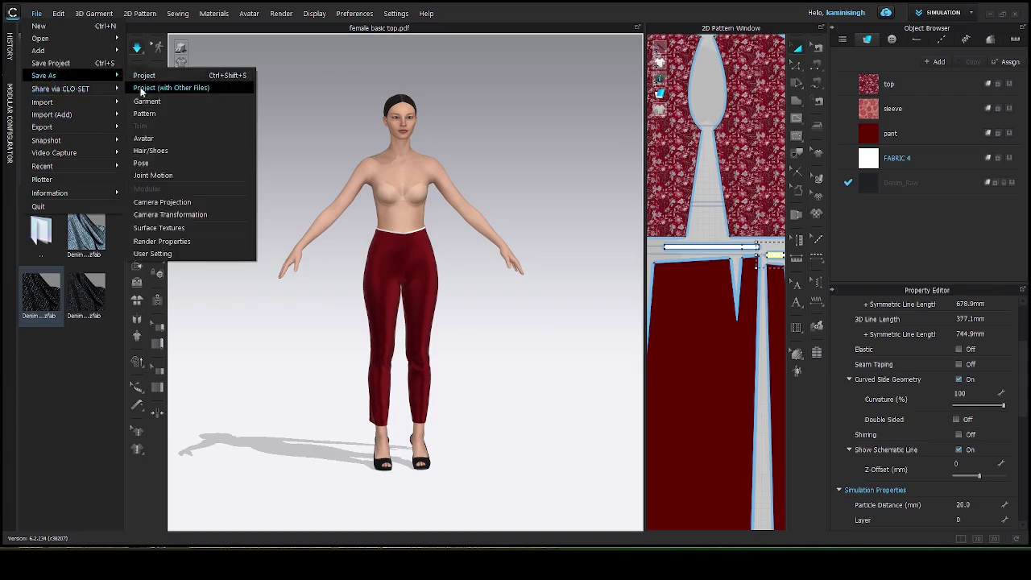
pyautogui.click(146, 100)
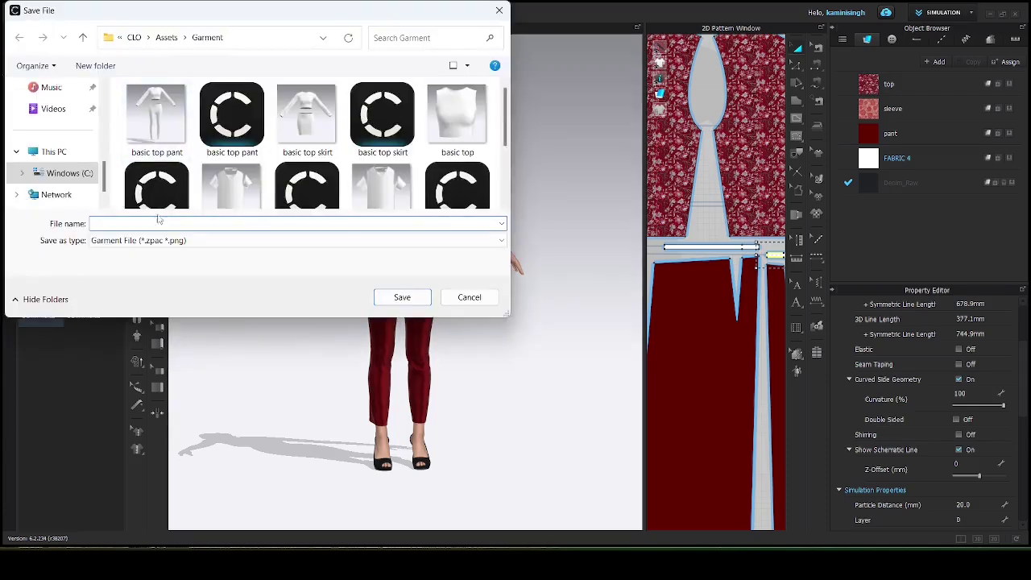
pyautogui.write('ba')
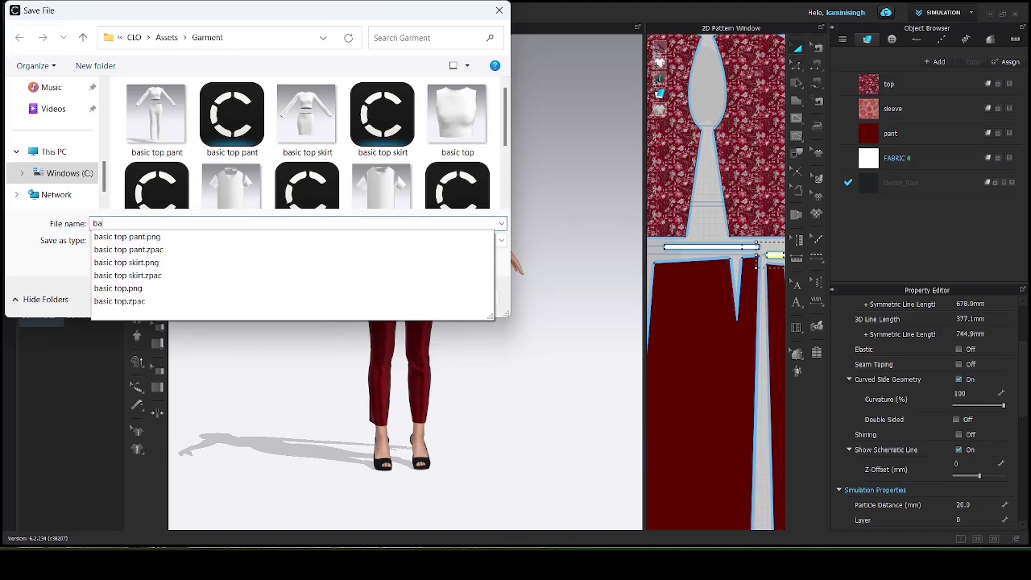
pyautogui.write('sic p')
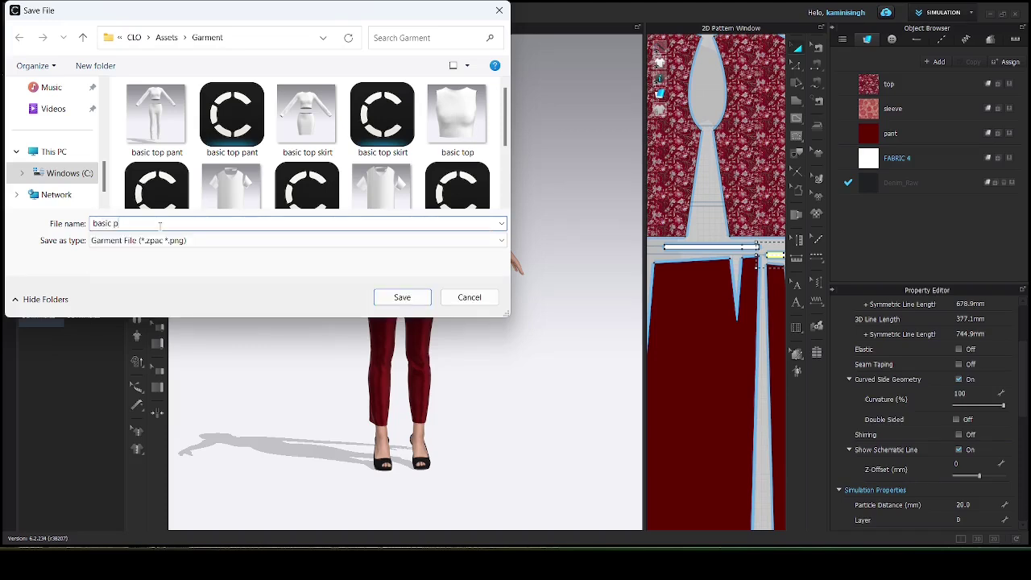
pyautogui.write('ant')
pyautogui.click(393, 298)
pyautogui.scroll(-5, 335, 272)
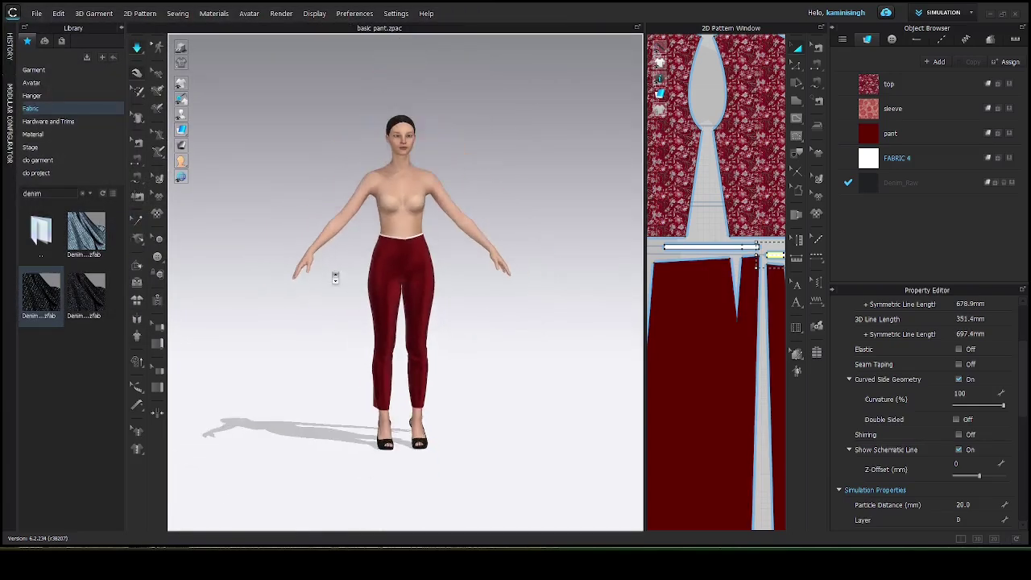